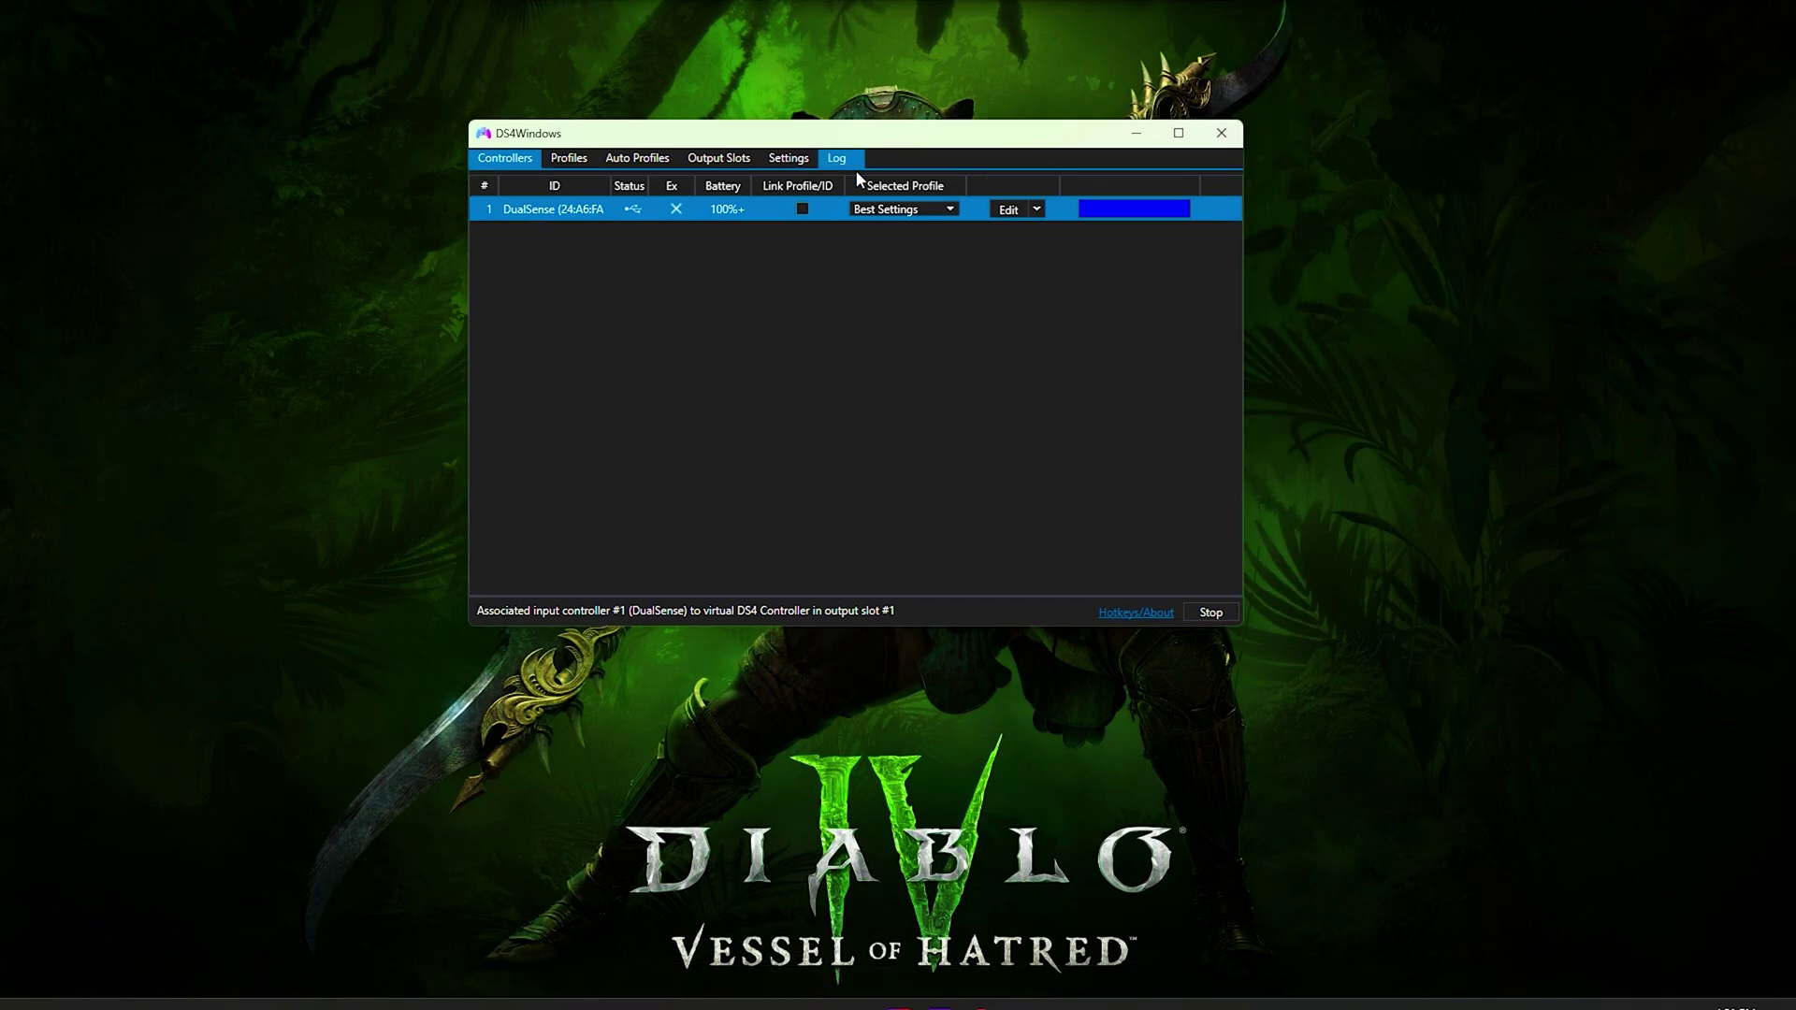
# Step: Open Best Settings in the editor, cancel without changes, then select it in the Profiles list
pyautogui.click(1007, 209)
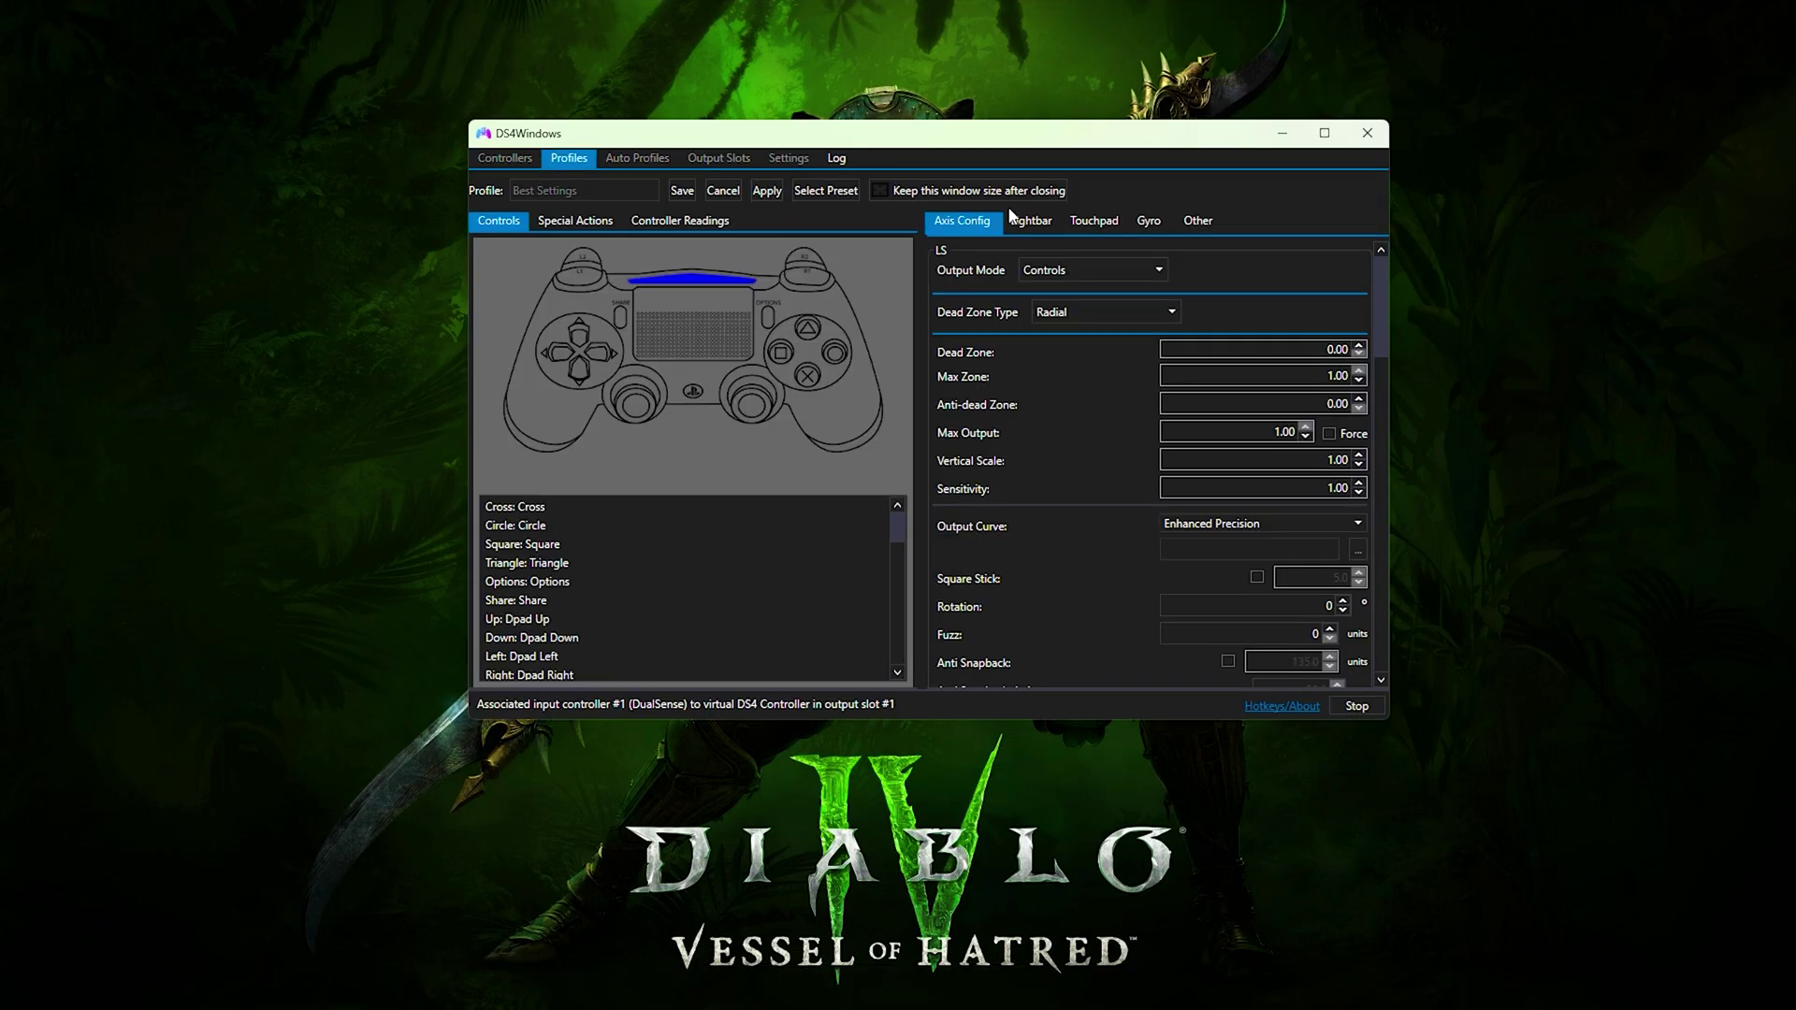
pyautogui.moveTo(1388, 286)
pyautogui.mouseDown()
pyautogui.moveTo(1386, 584)
pyautogui.moveTo(1388, 281)
pyautogui.mouseUp()
pyautogui.click(723, 192)
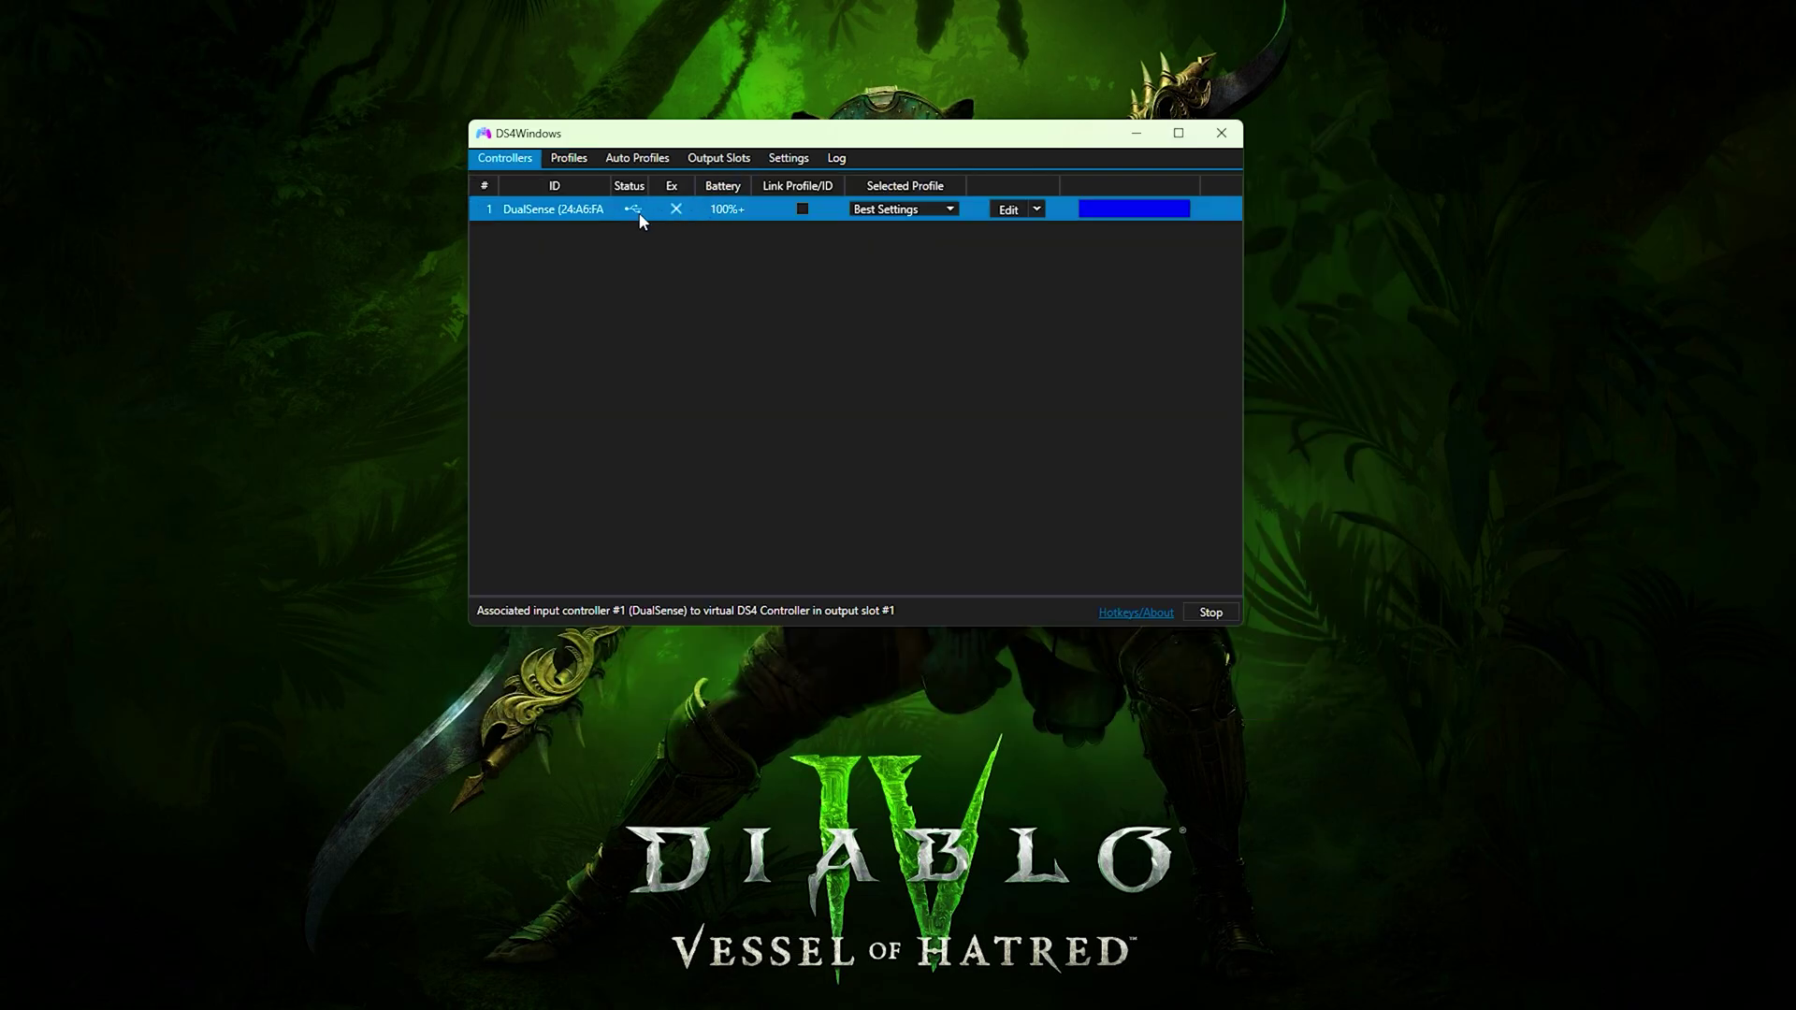
pyautogui.click(589, 163)
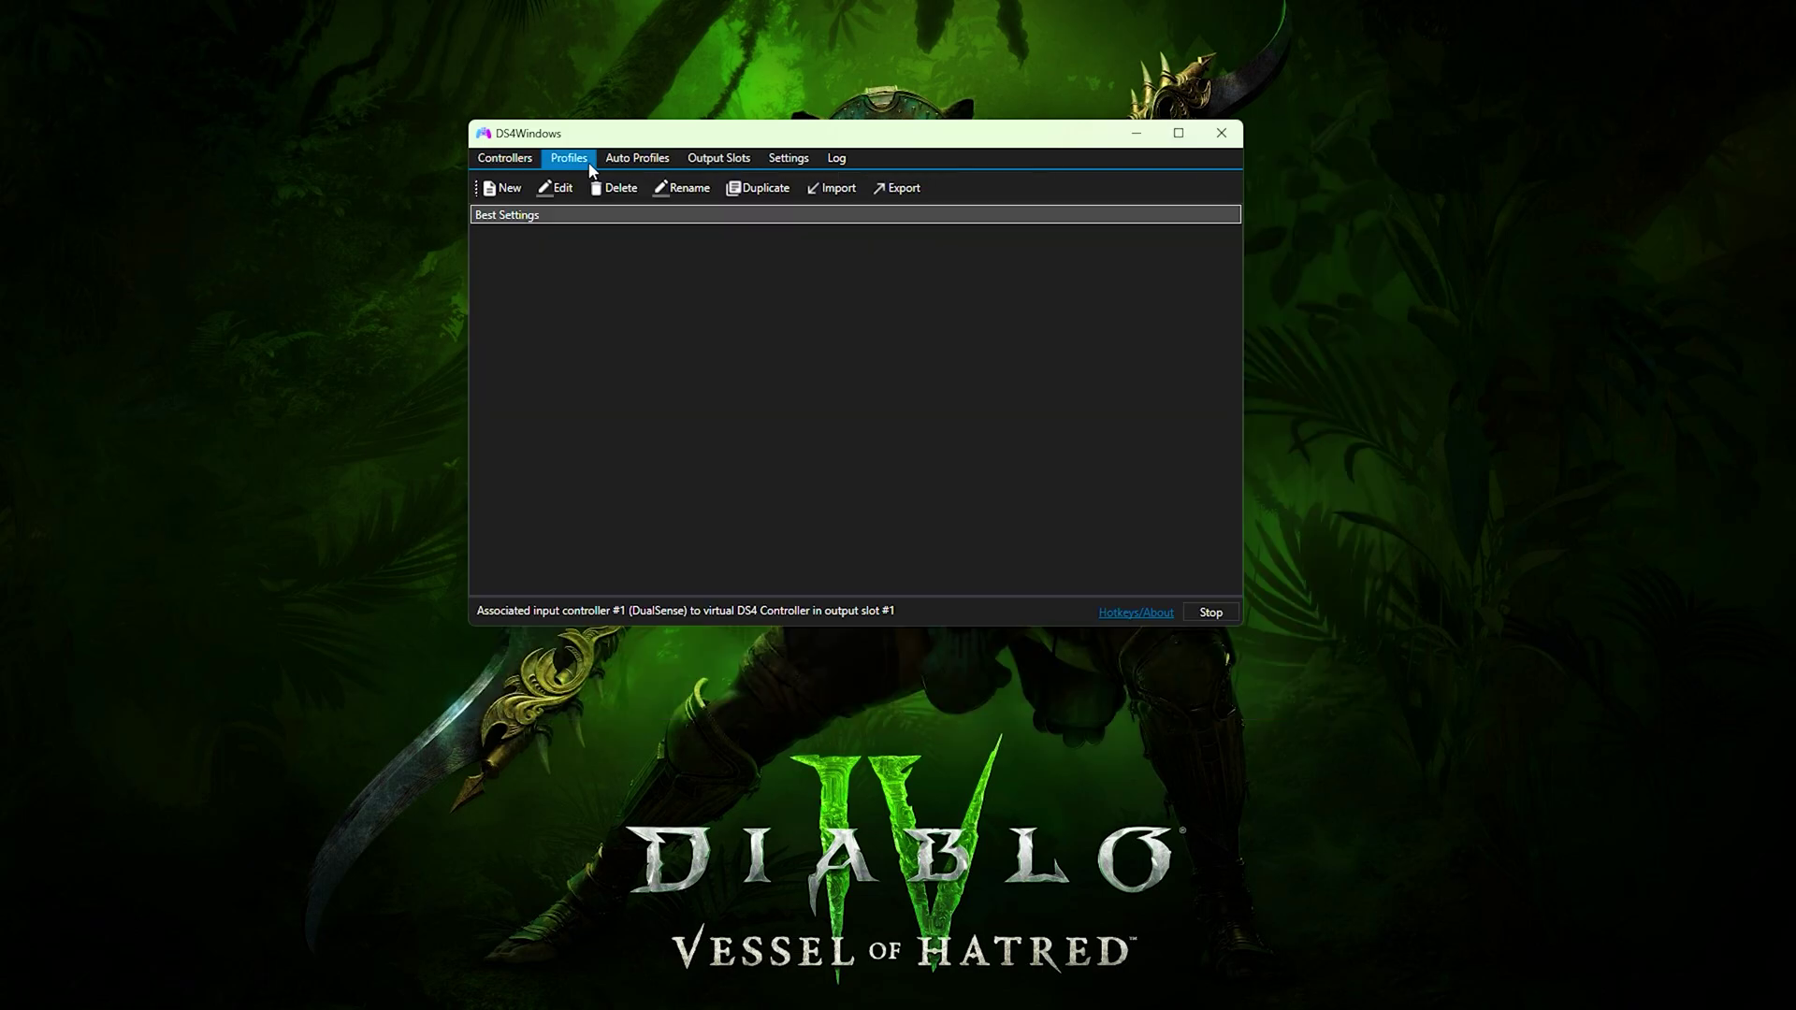
pyautogui.click(520, 219)
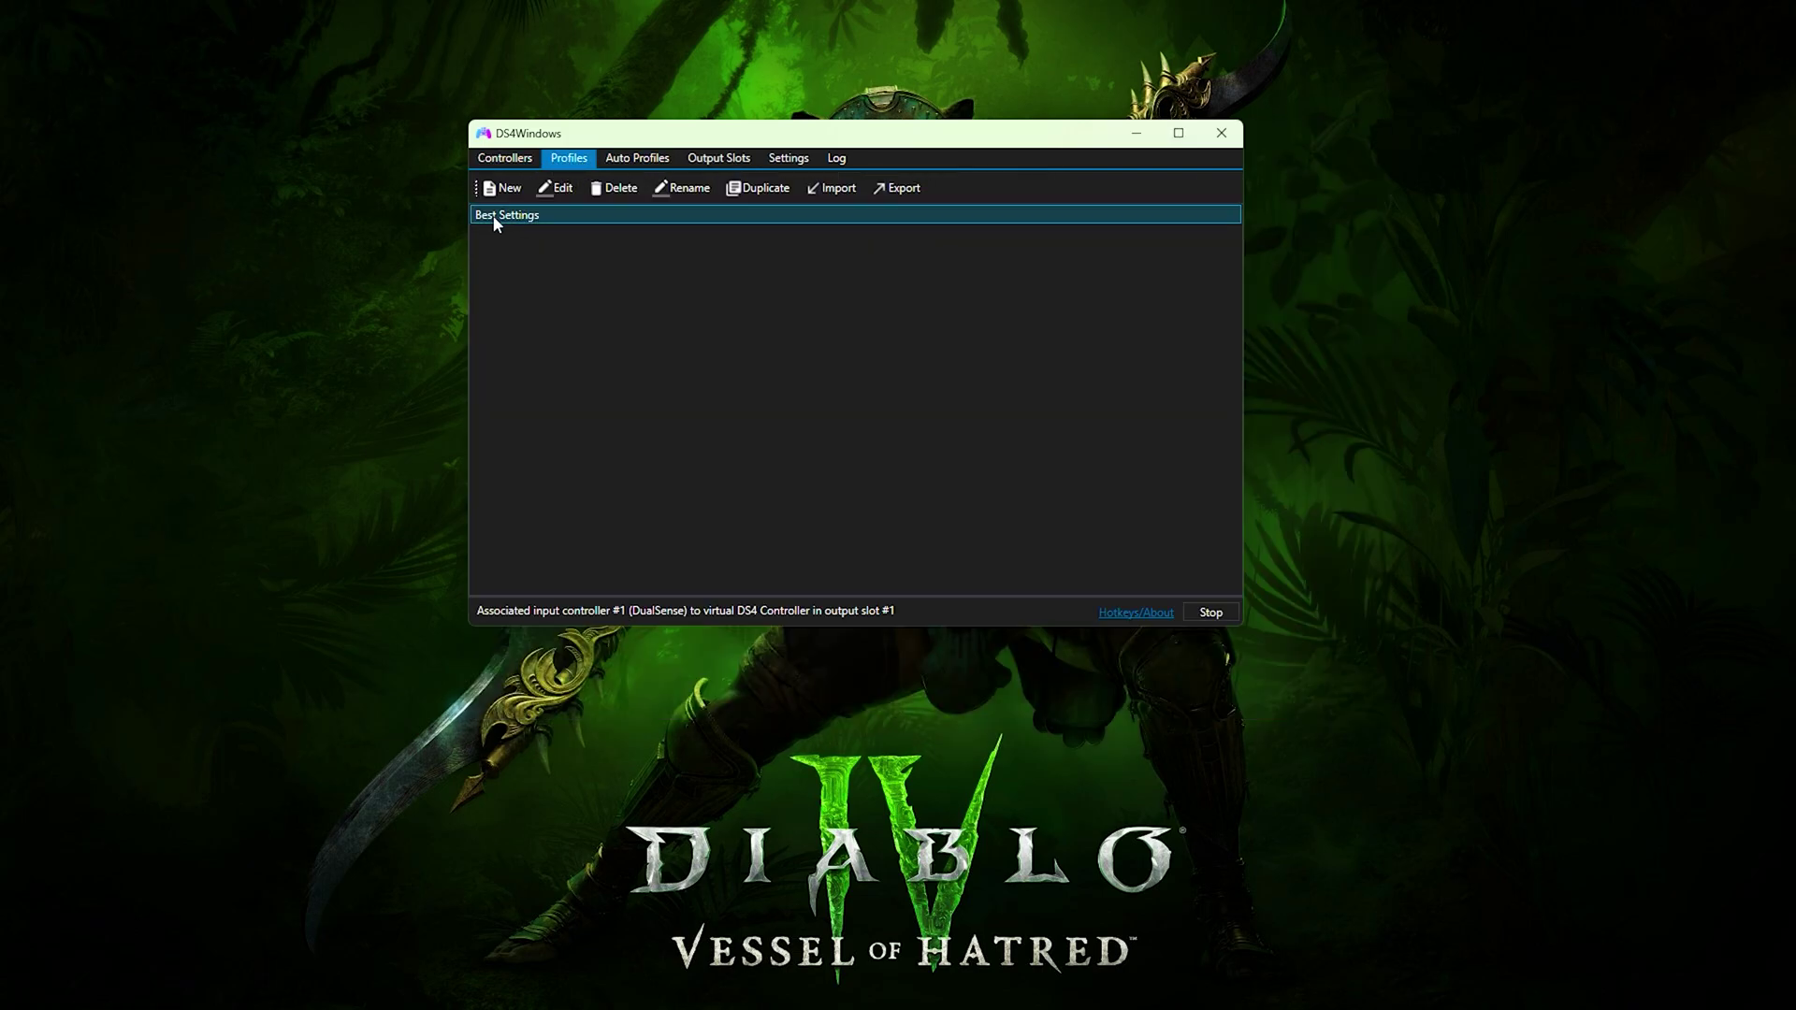
# Step: Export the Best Settings profile to the Desktop as a file named NEW
pyautogui.click(900, 191)
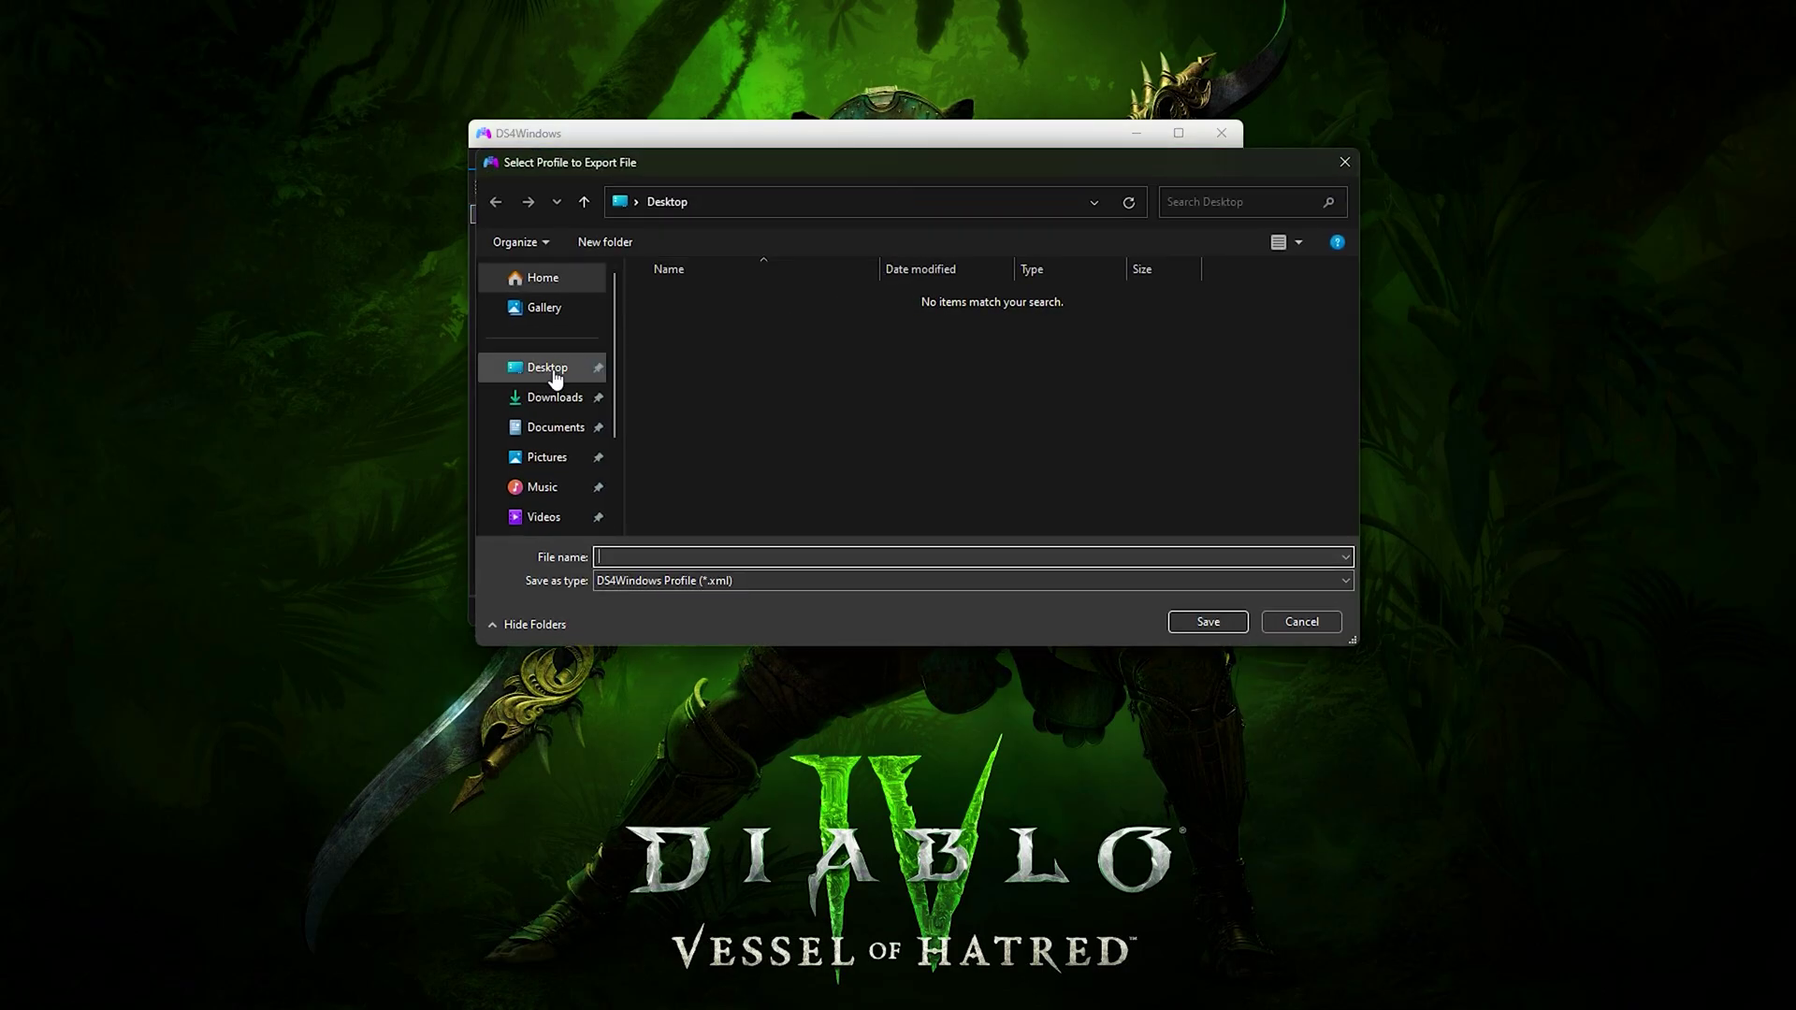
pyautogui.click(555, 374)
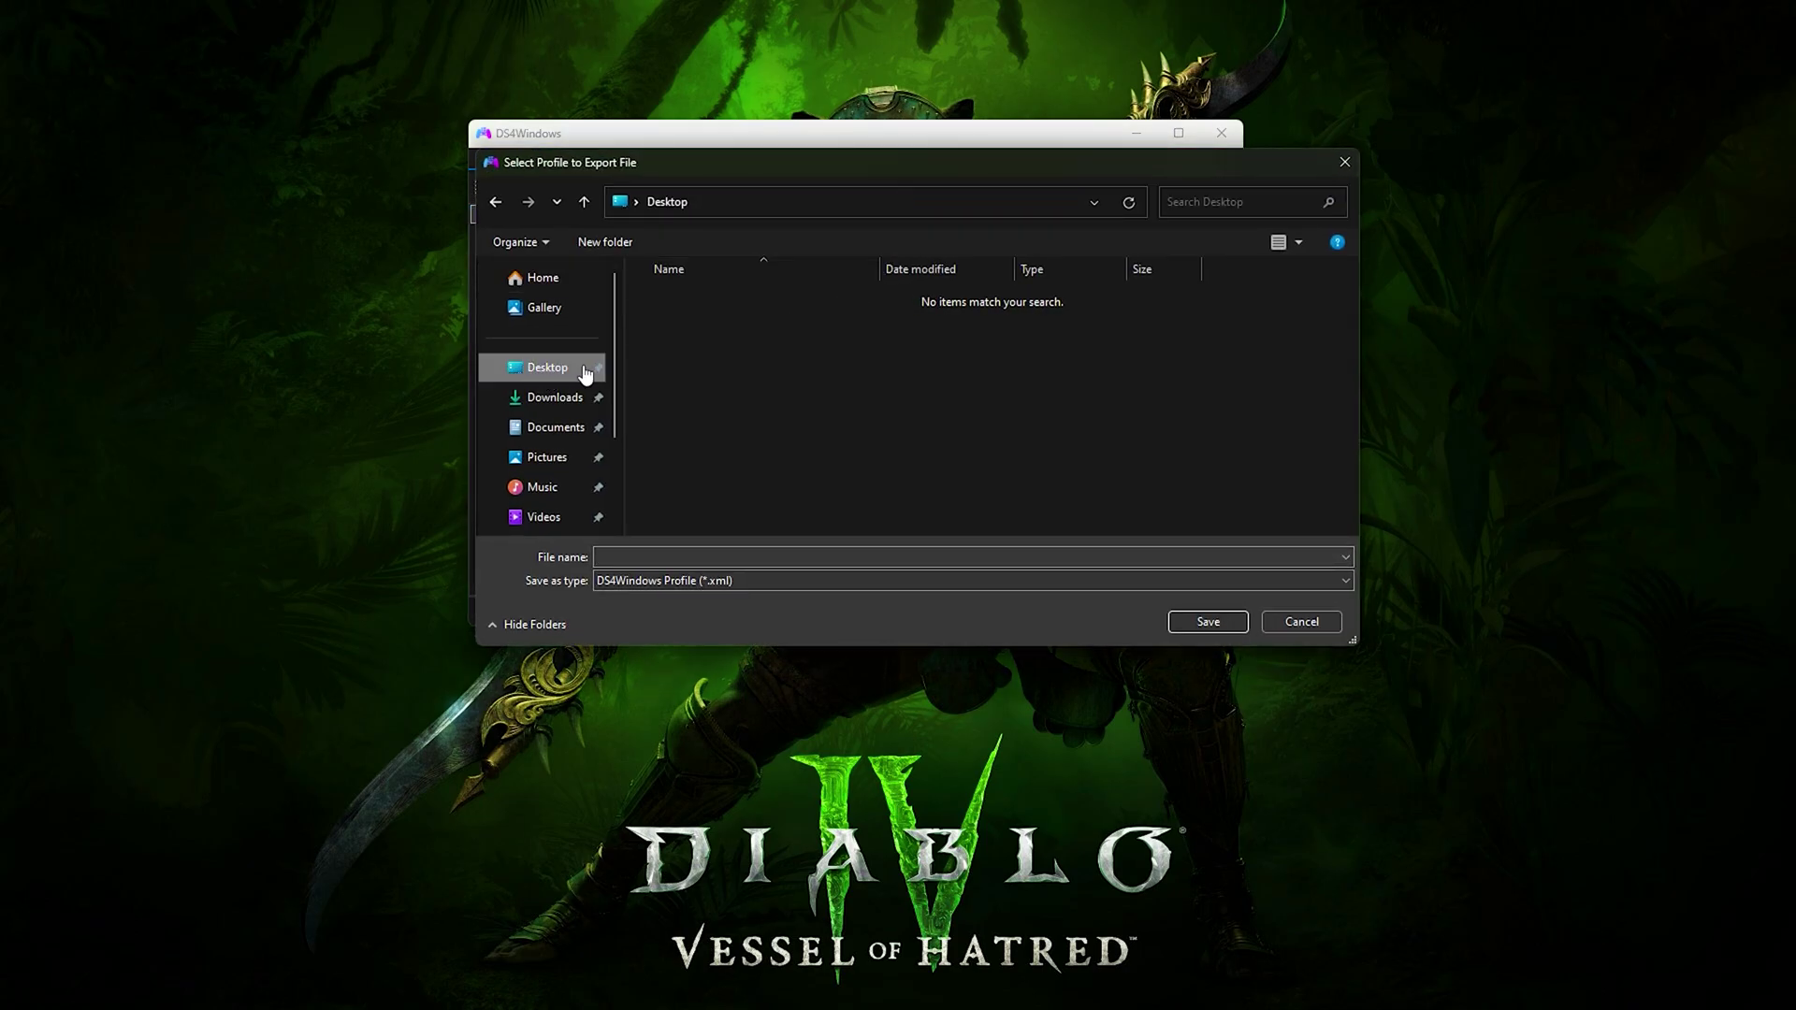
pyautogui.click(917, 552)
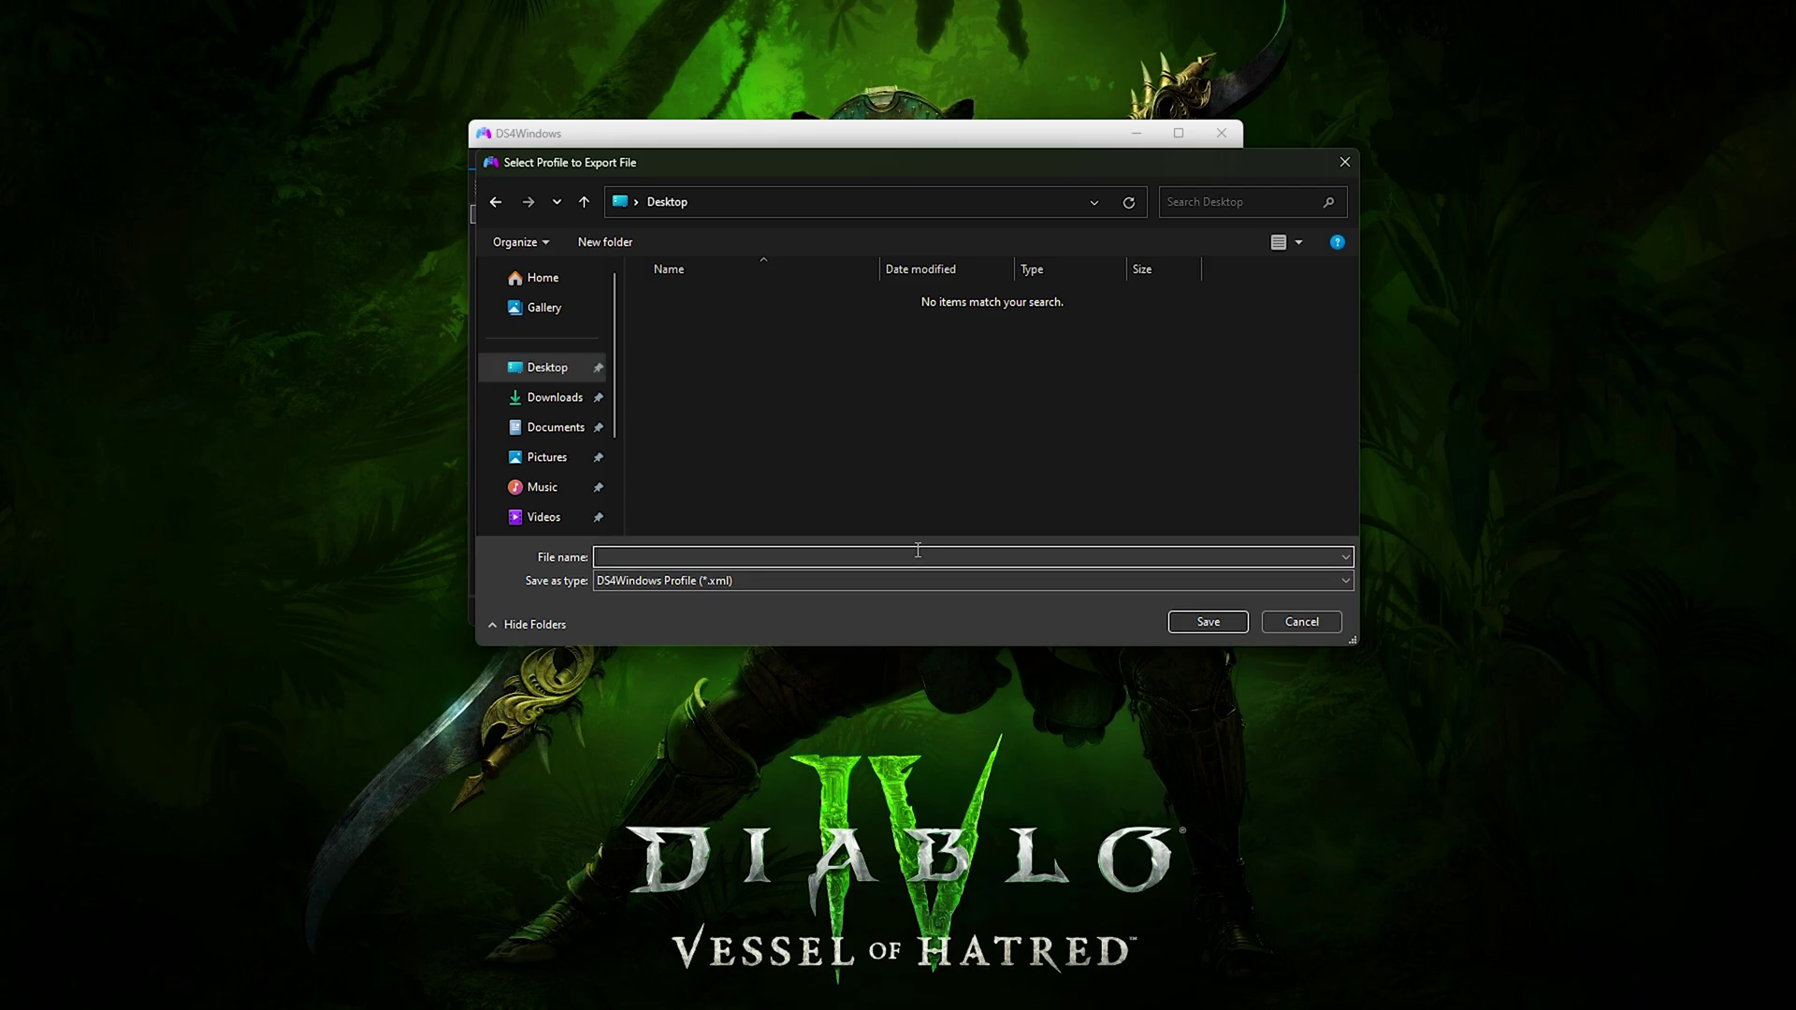
pyautogui.write('NEW')
pyautogui.click(1207, 622)
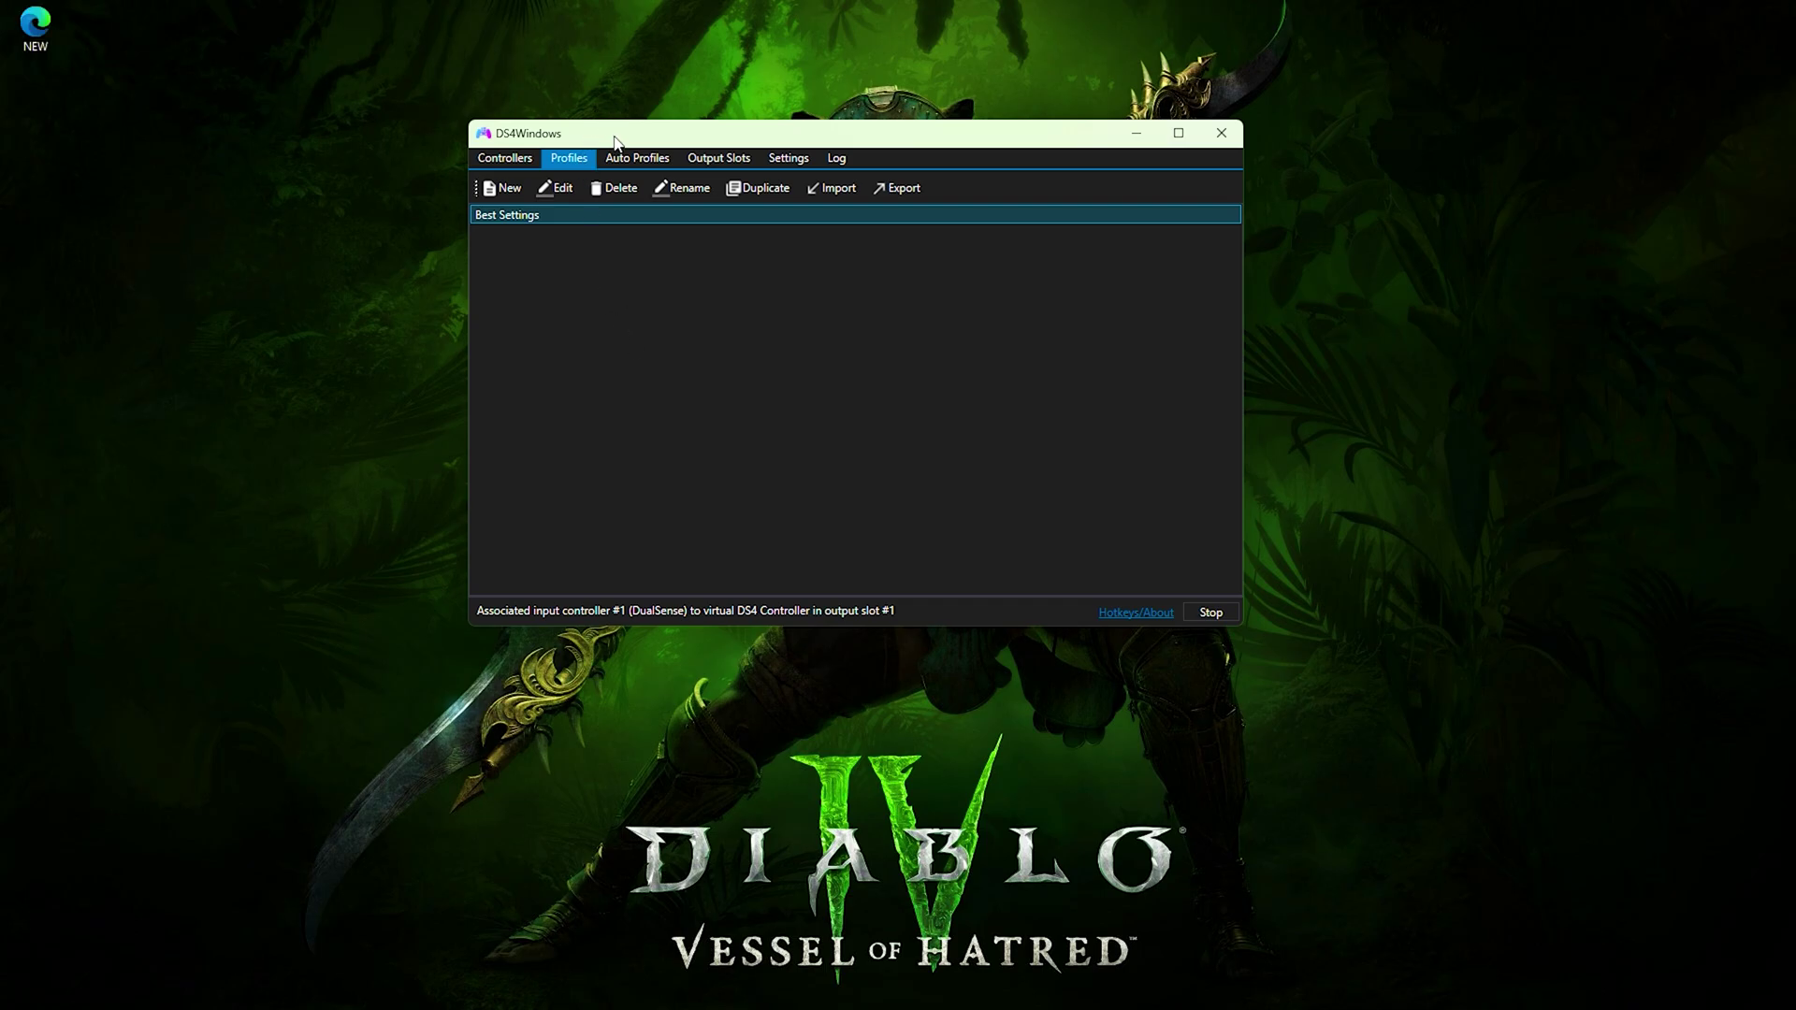
# Step: Return DS4Windows to its Controllers list
pyautogui.moveTo(780, 146); pyautogui.dragTo(810, 148)
pyautogui.click(810, 147)
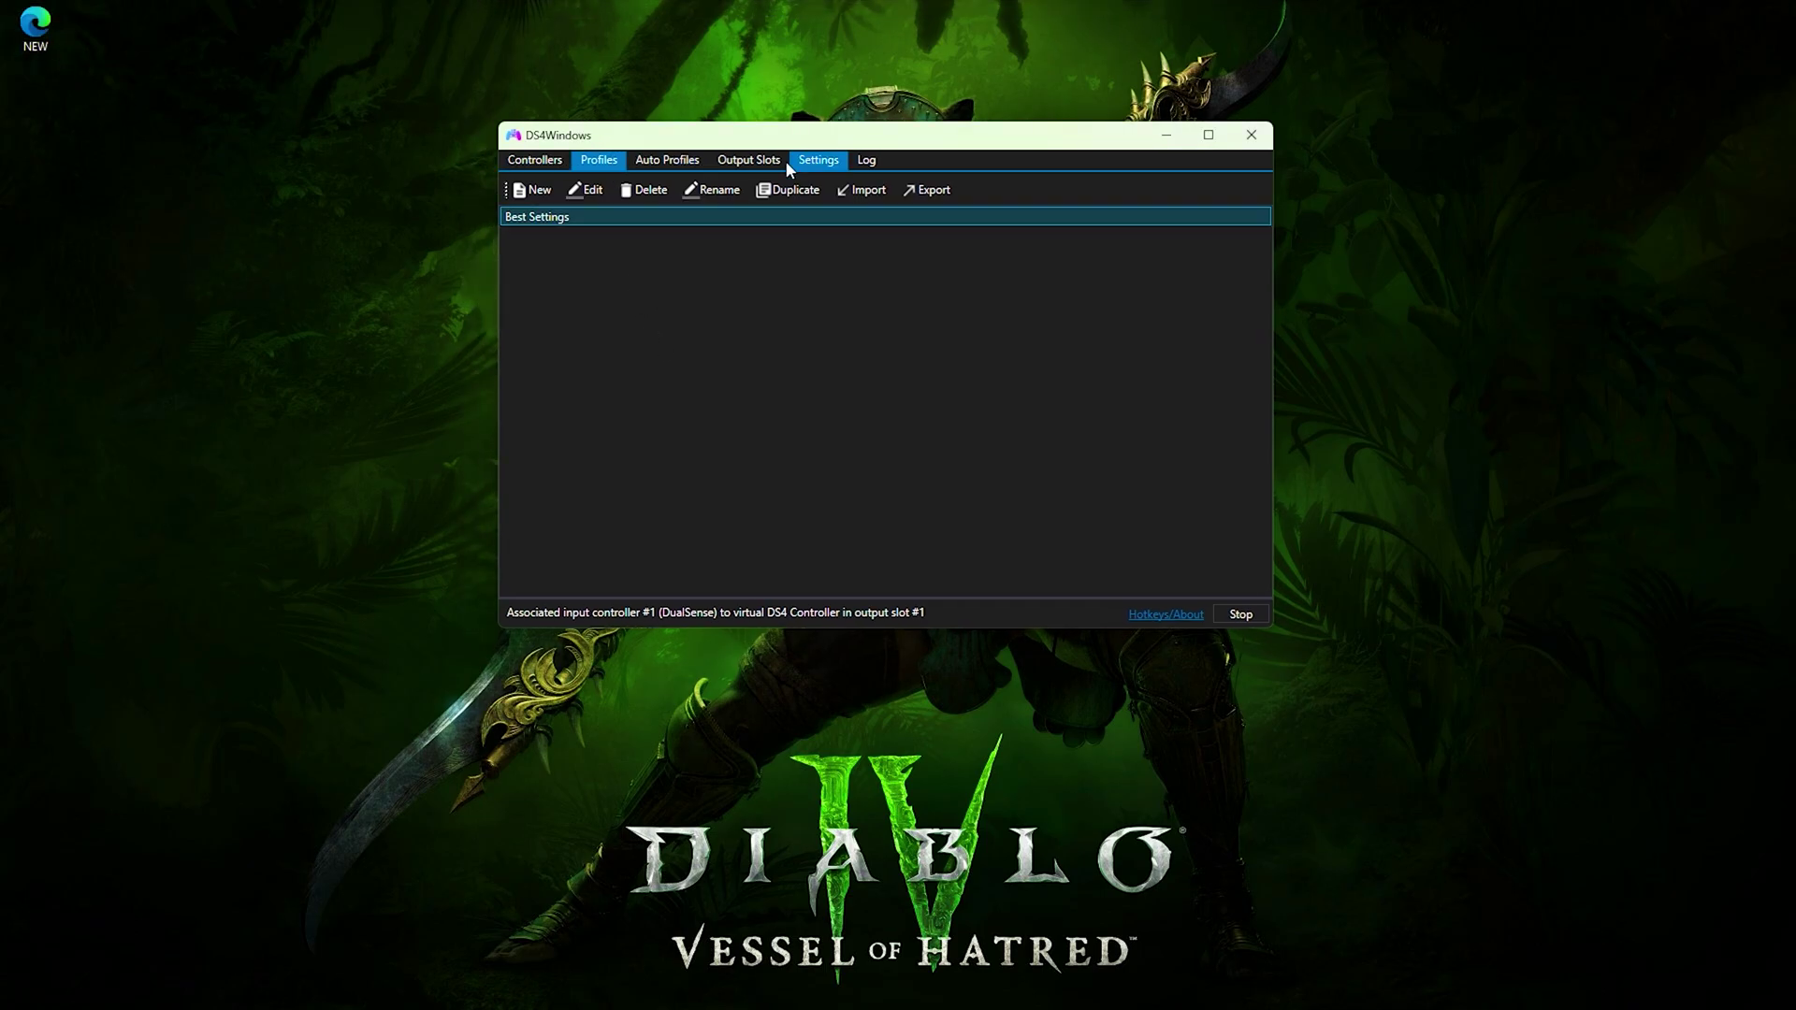
pyautogui.click(548, 163)
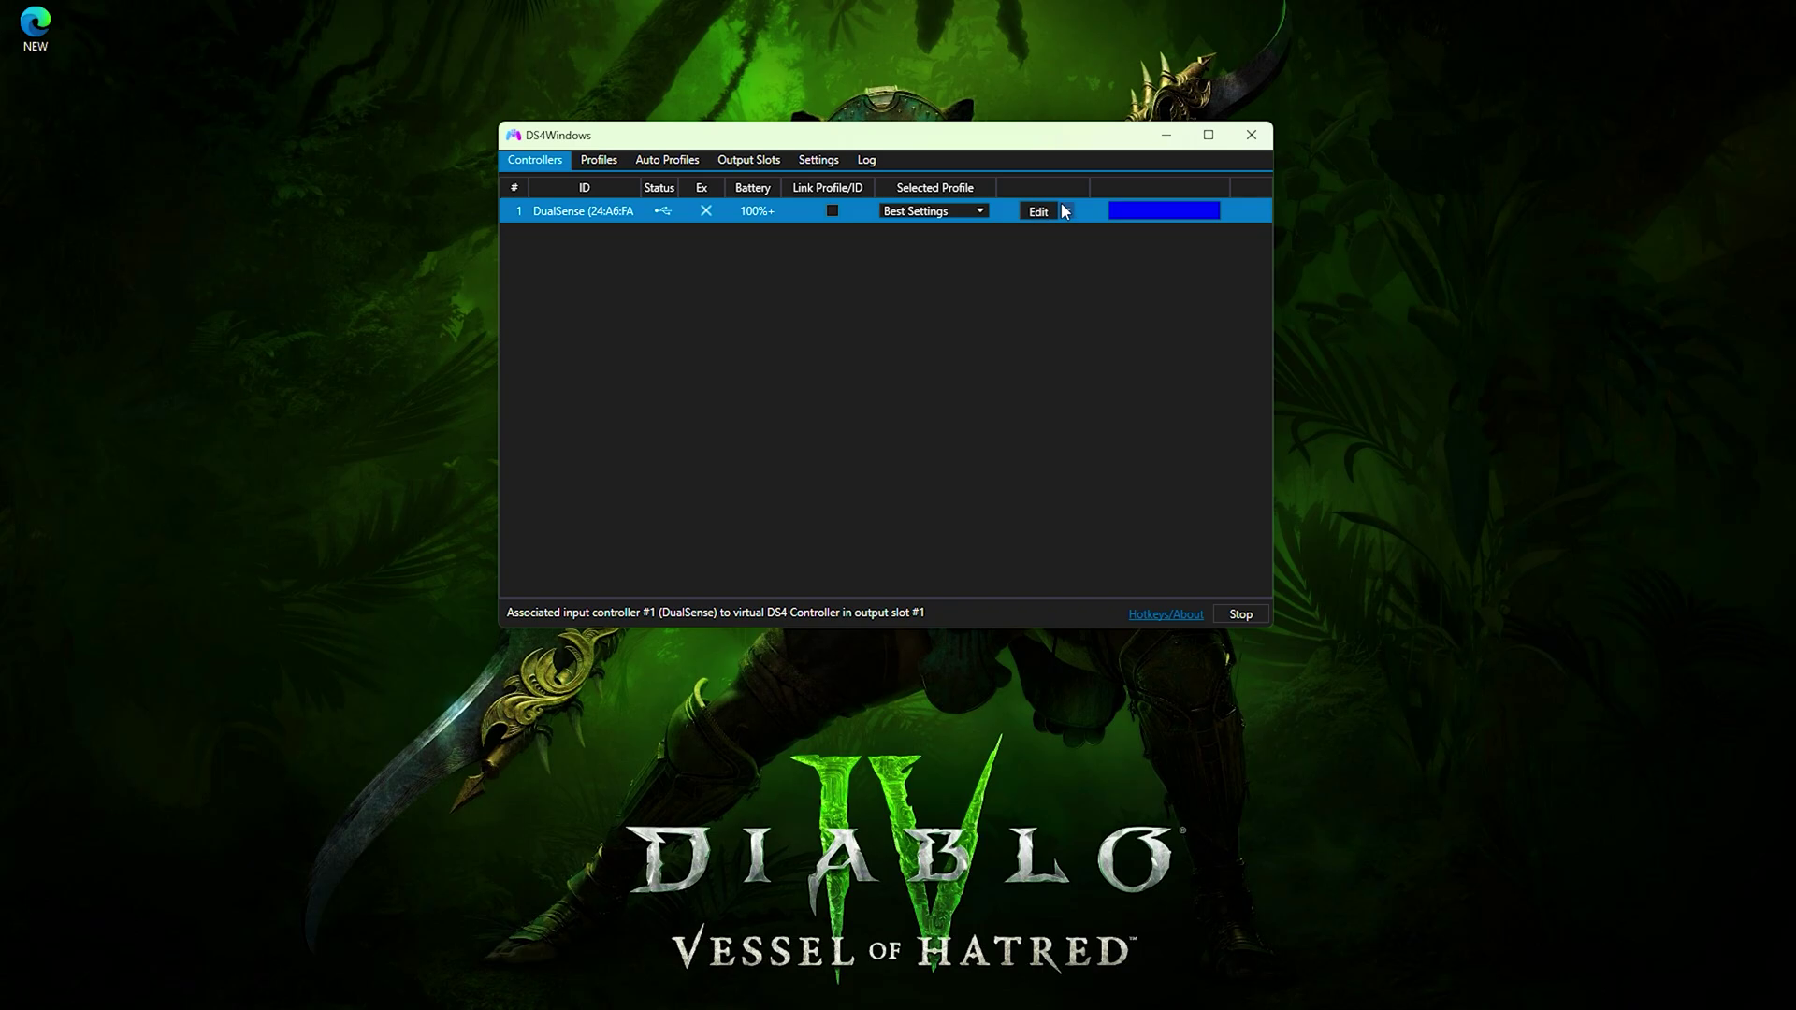
# Step: Permanently delete the DS4Windows program folder, quitting the running tray instance to allow it
pyautogui.click(1251, 135)
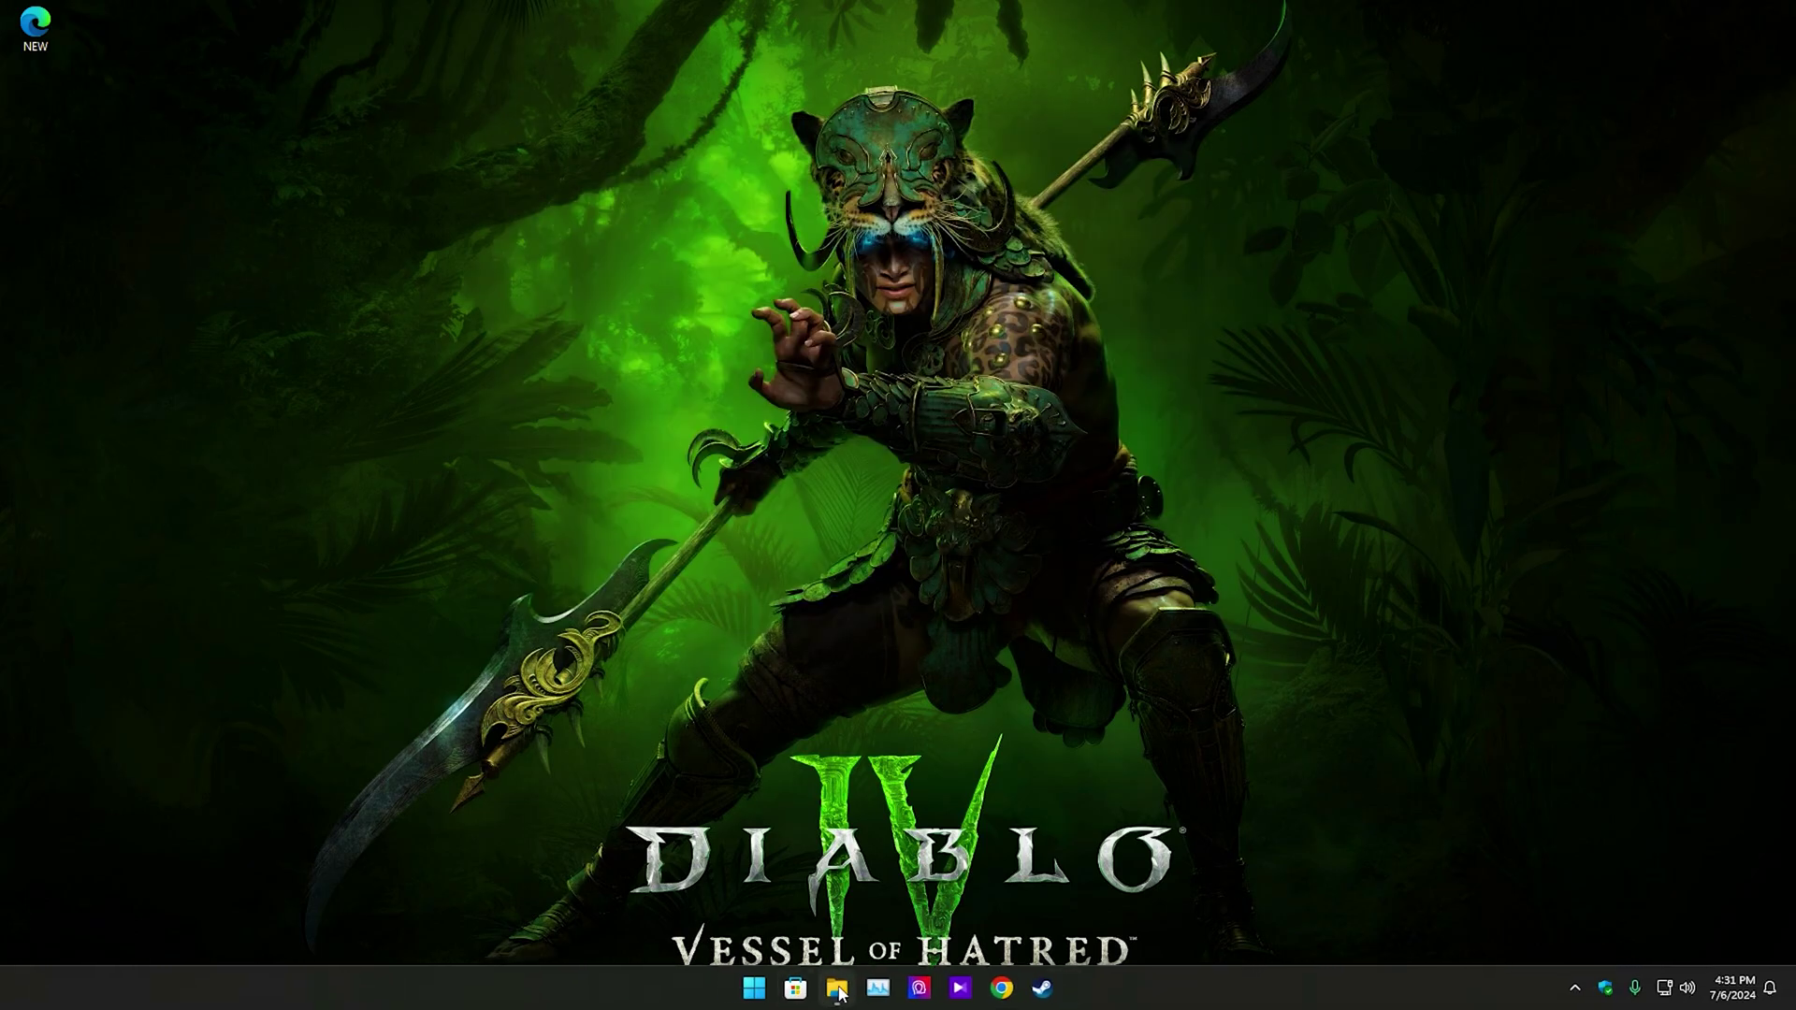
pyautogui.click(837, 990)
pyautogui.click(797, 54)
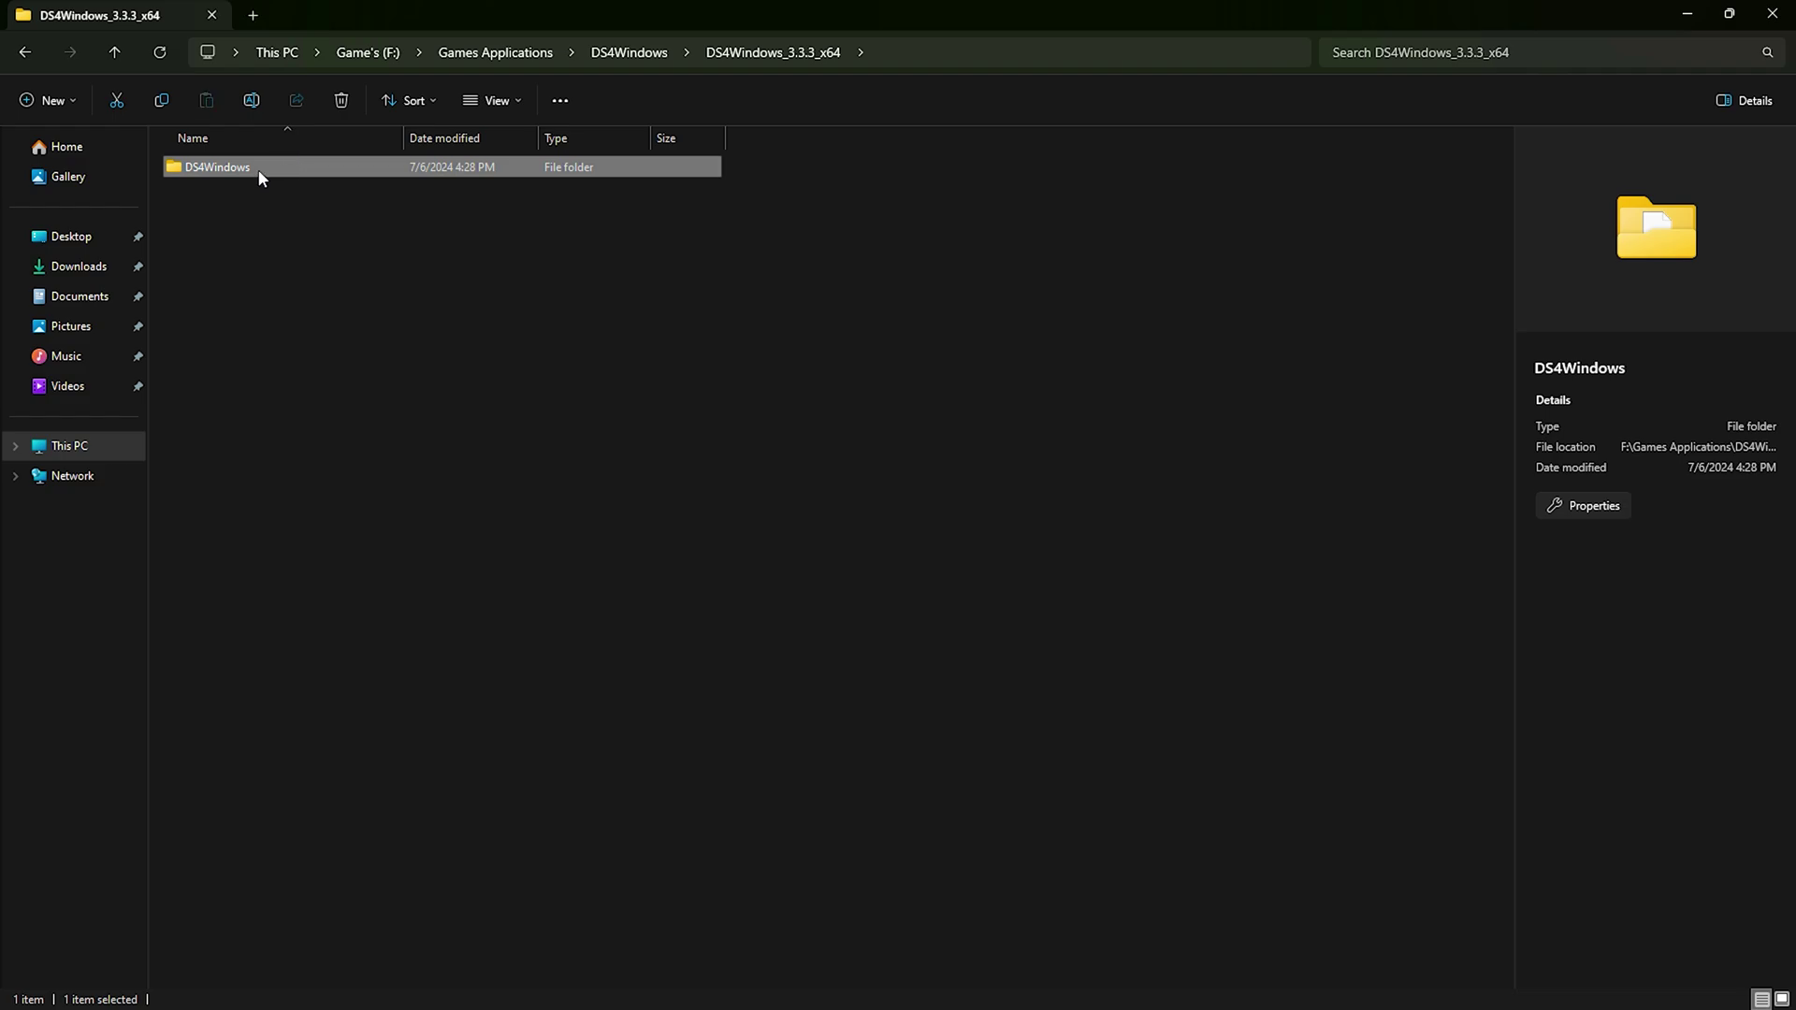
pyautogui.hotkey('shift', 'Delete')
pyautogui.press('Return')
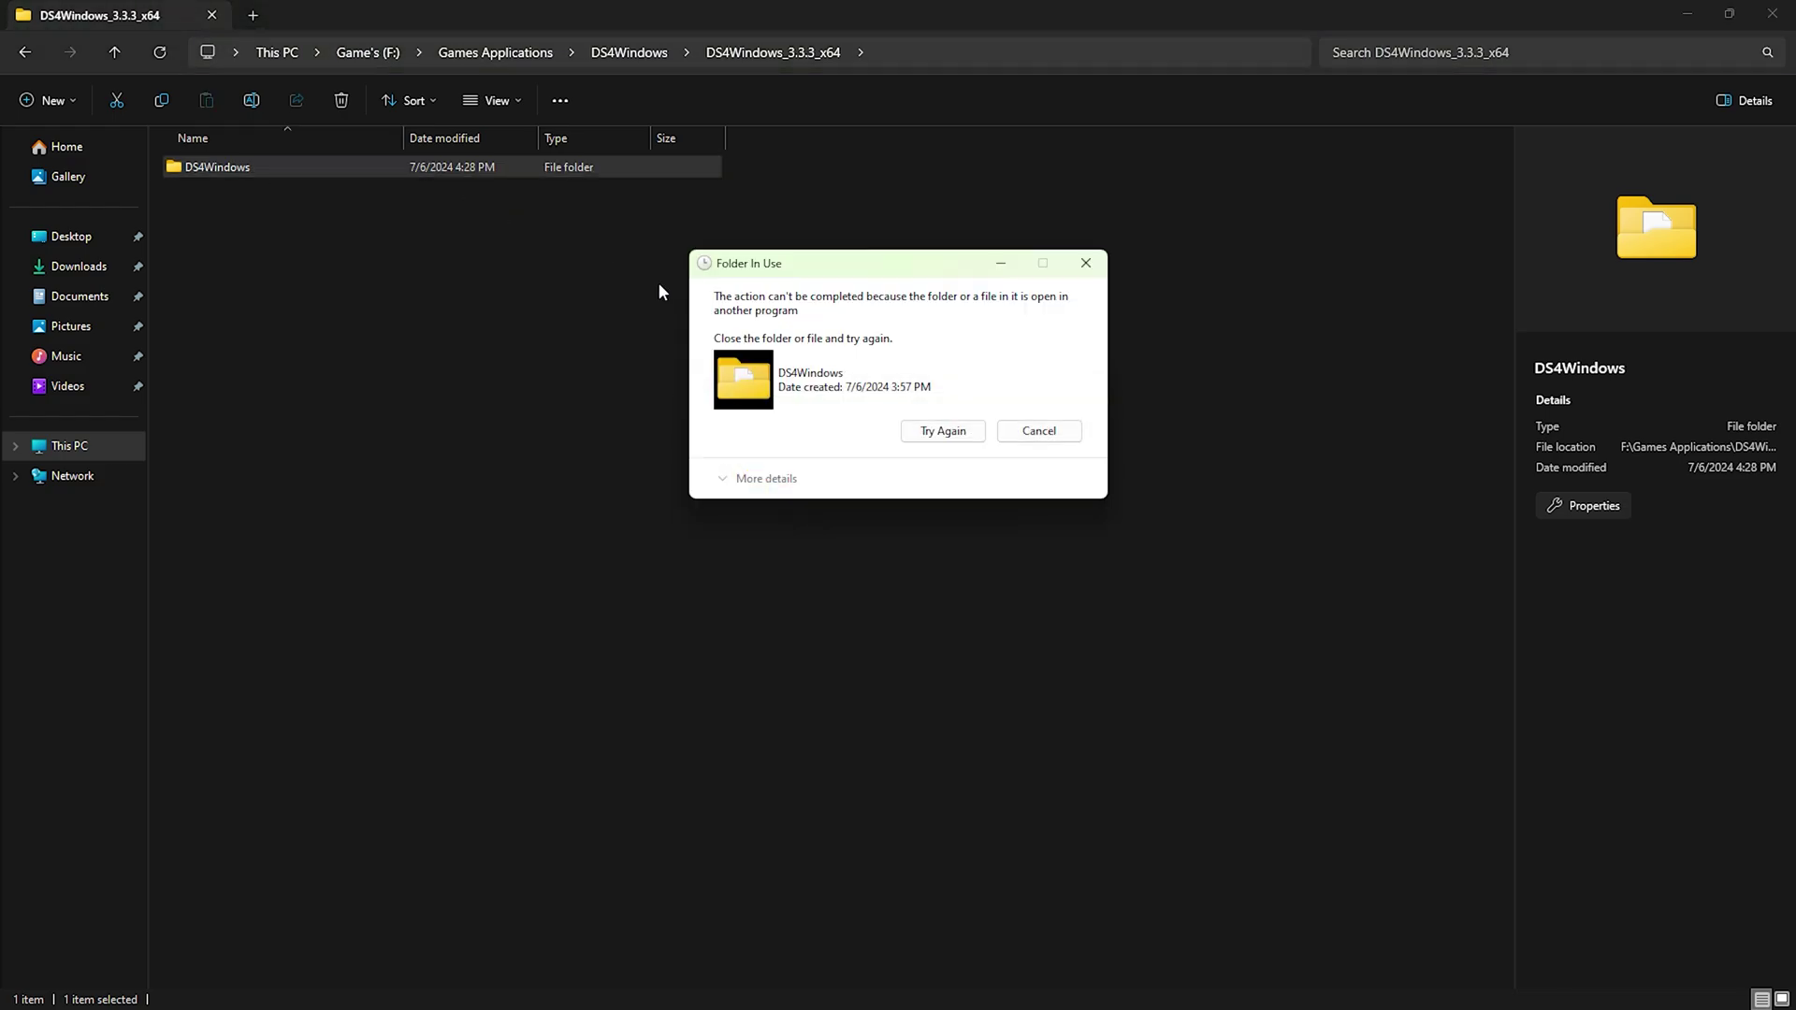
pyautogui.click(1574, 988)
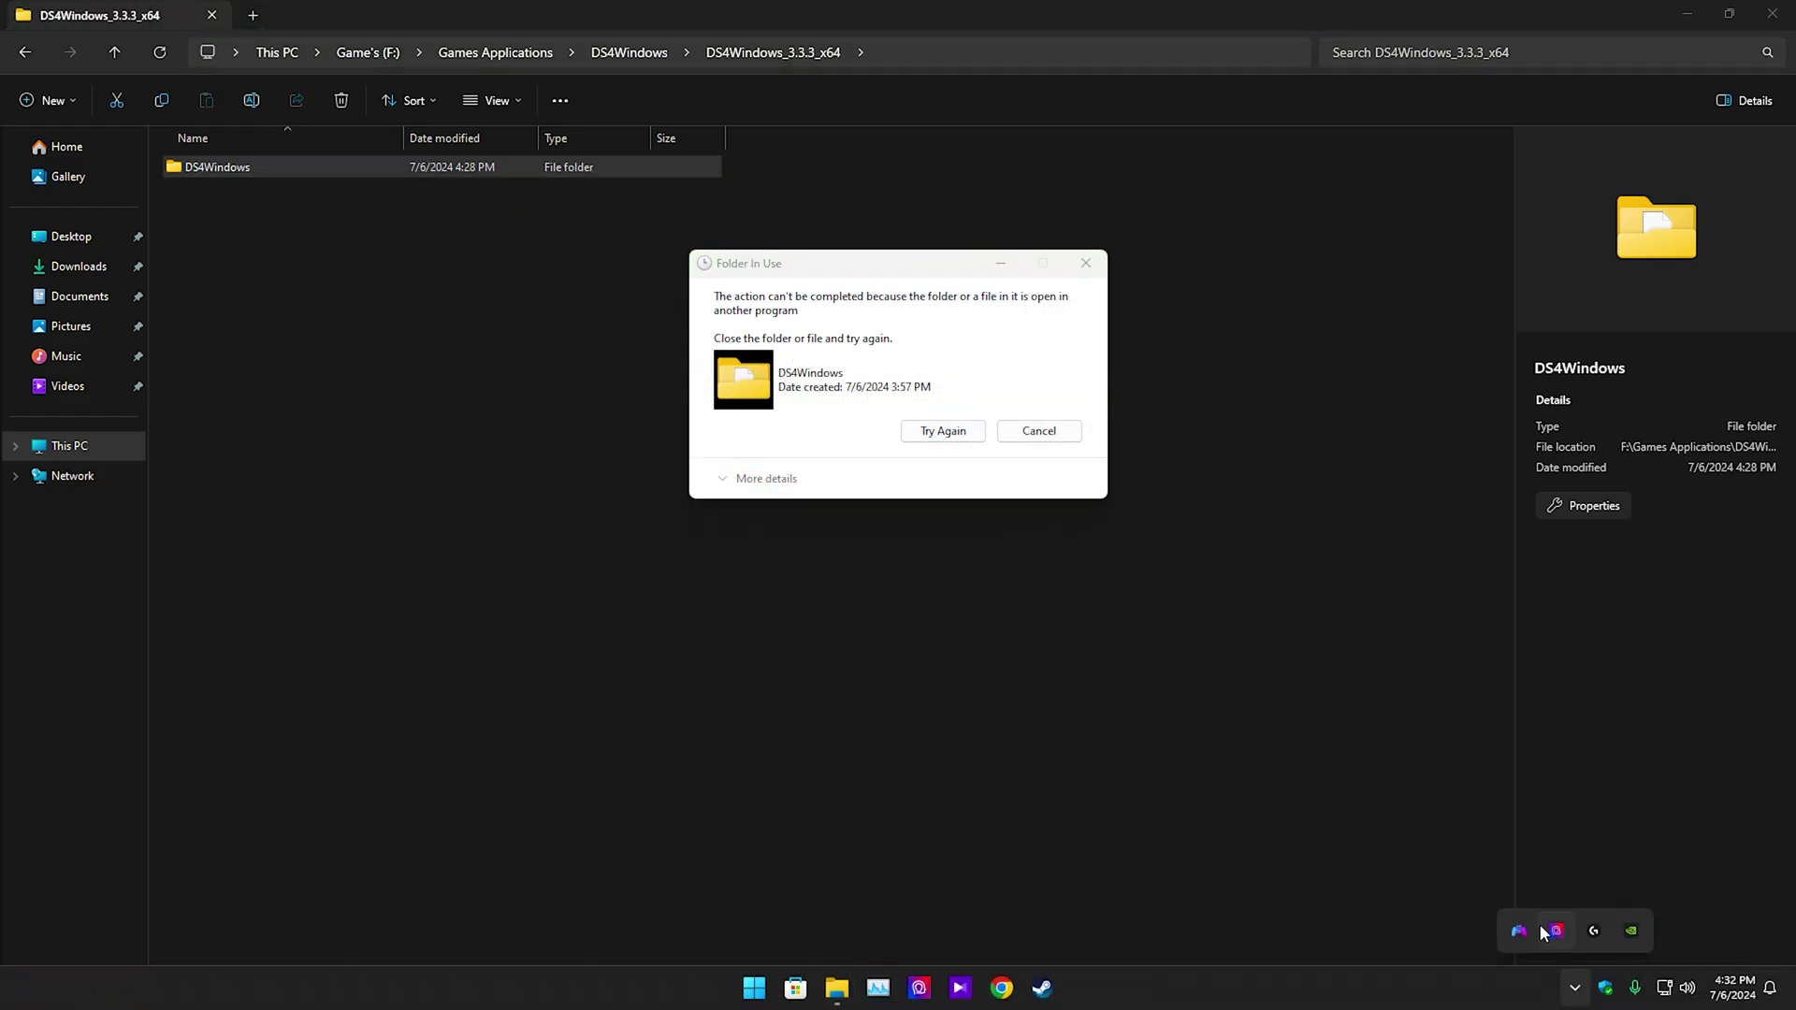
pyautogui.rightClick(1539, 932)
pyautogui.click(1544, 913)
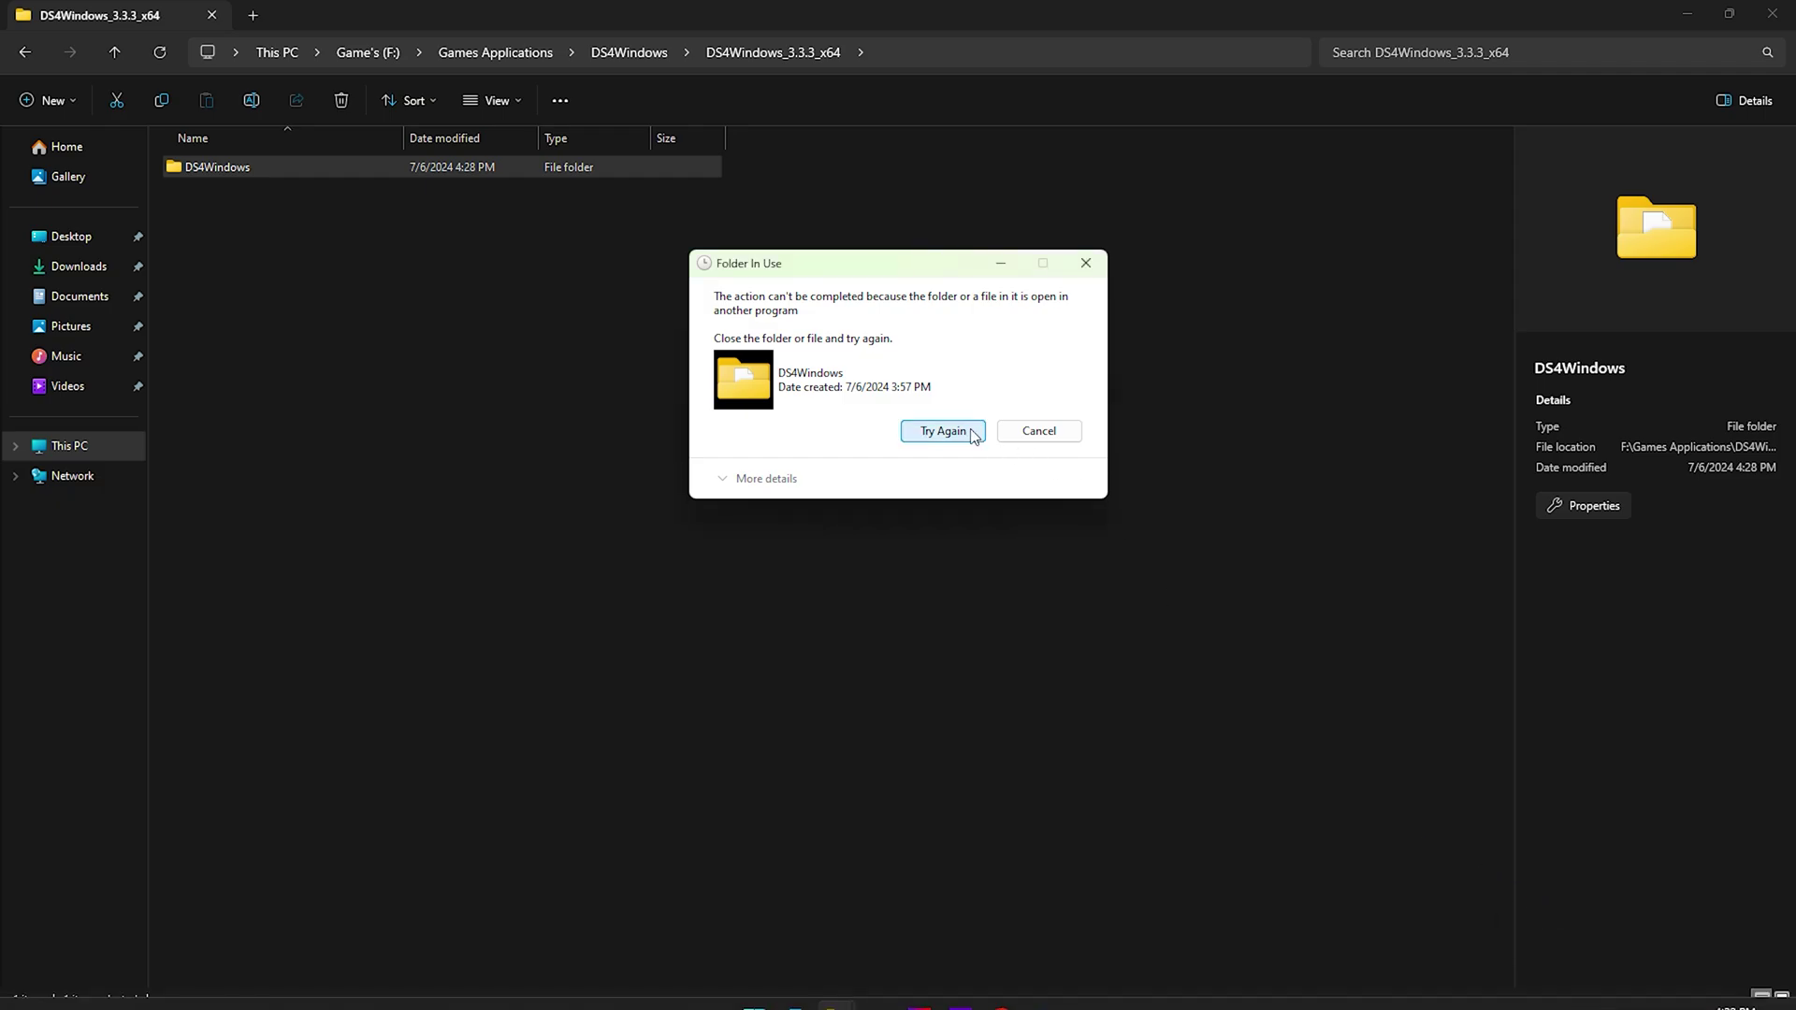
pyautogui.click(943, 431)
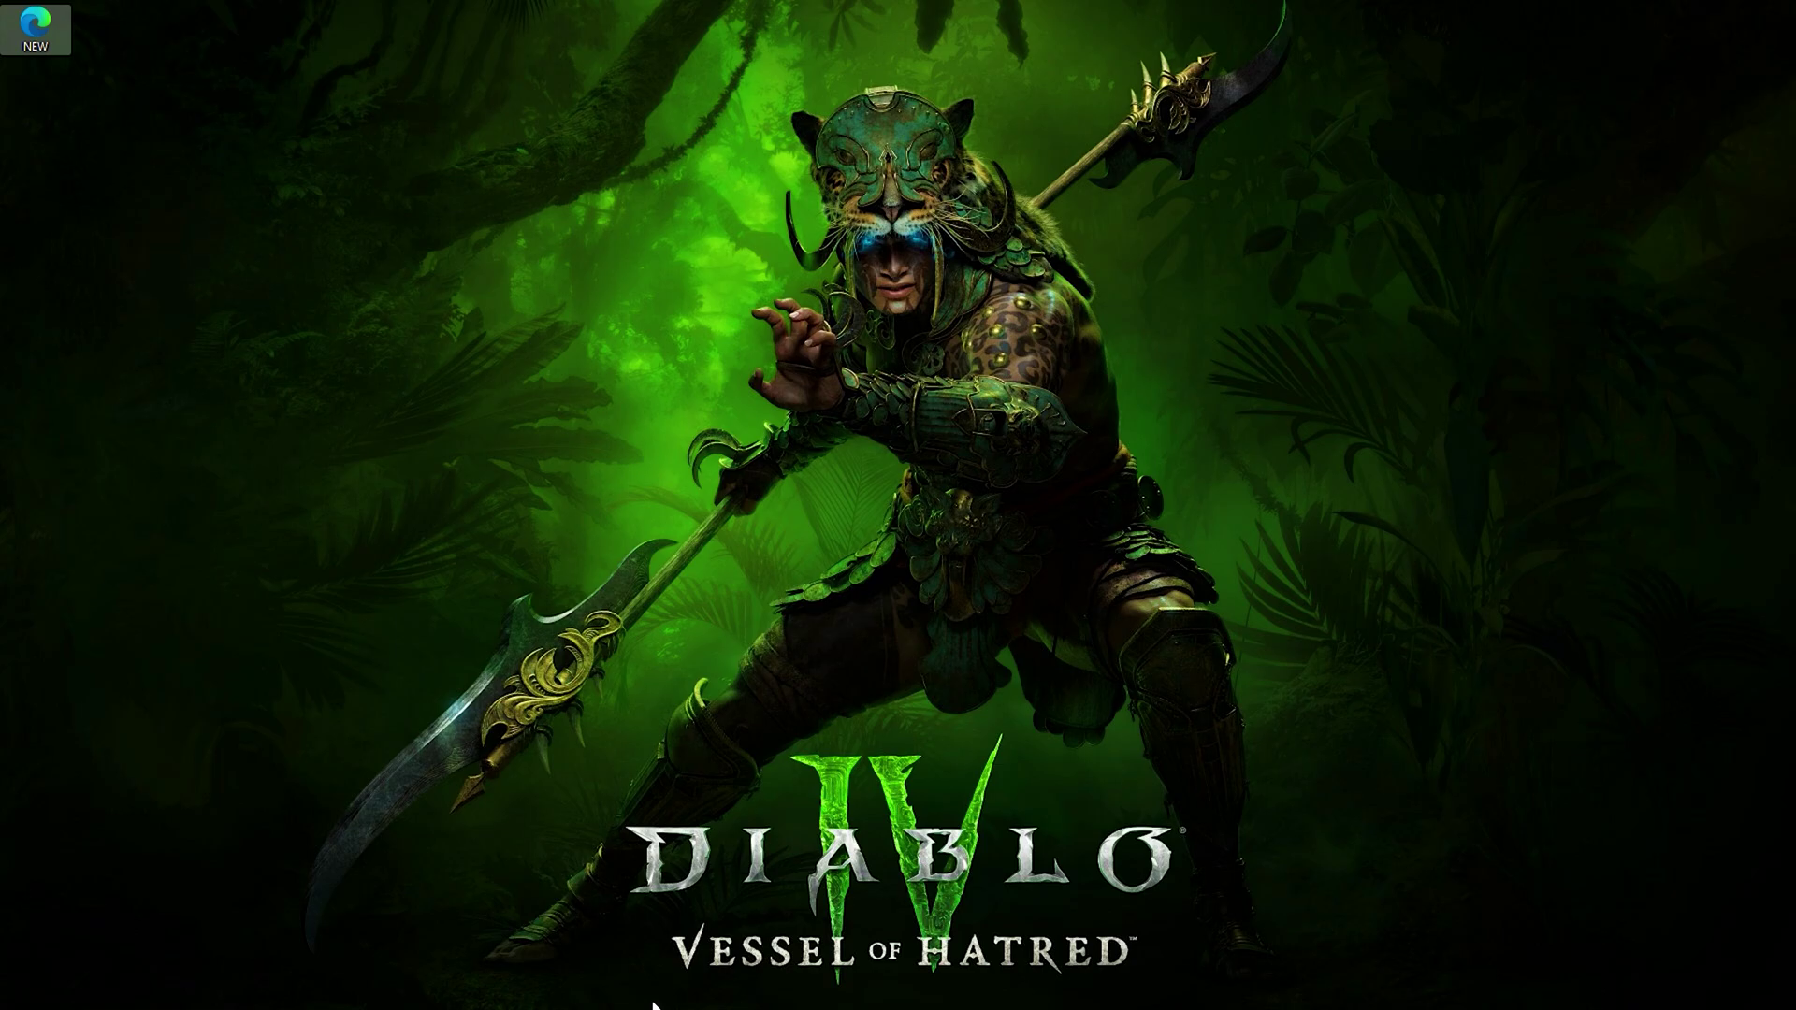
# Step: Open %APPDATA% and permanently delete its DS4Windows settings folder
pyautogui.moveTo(655, 1007)
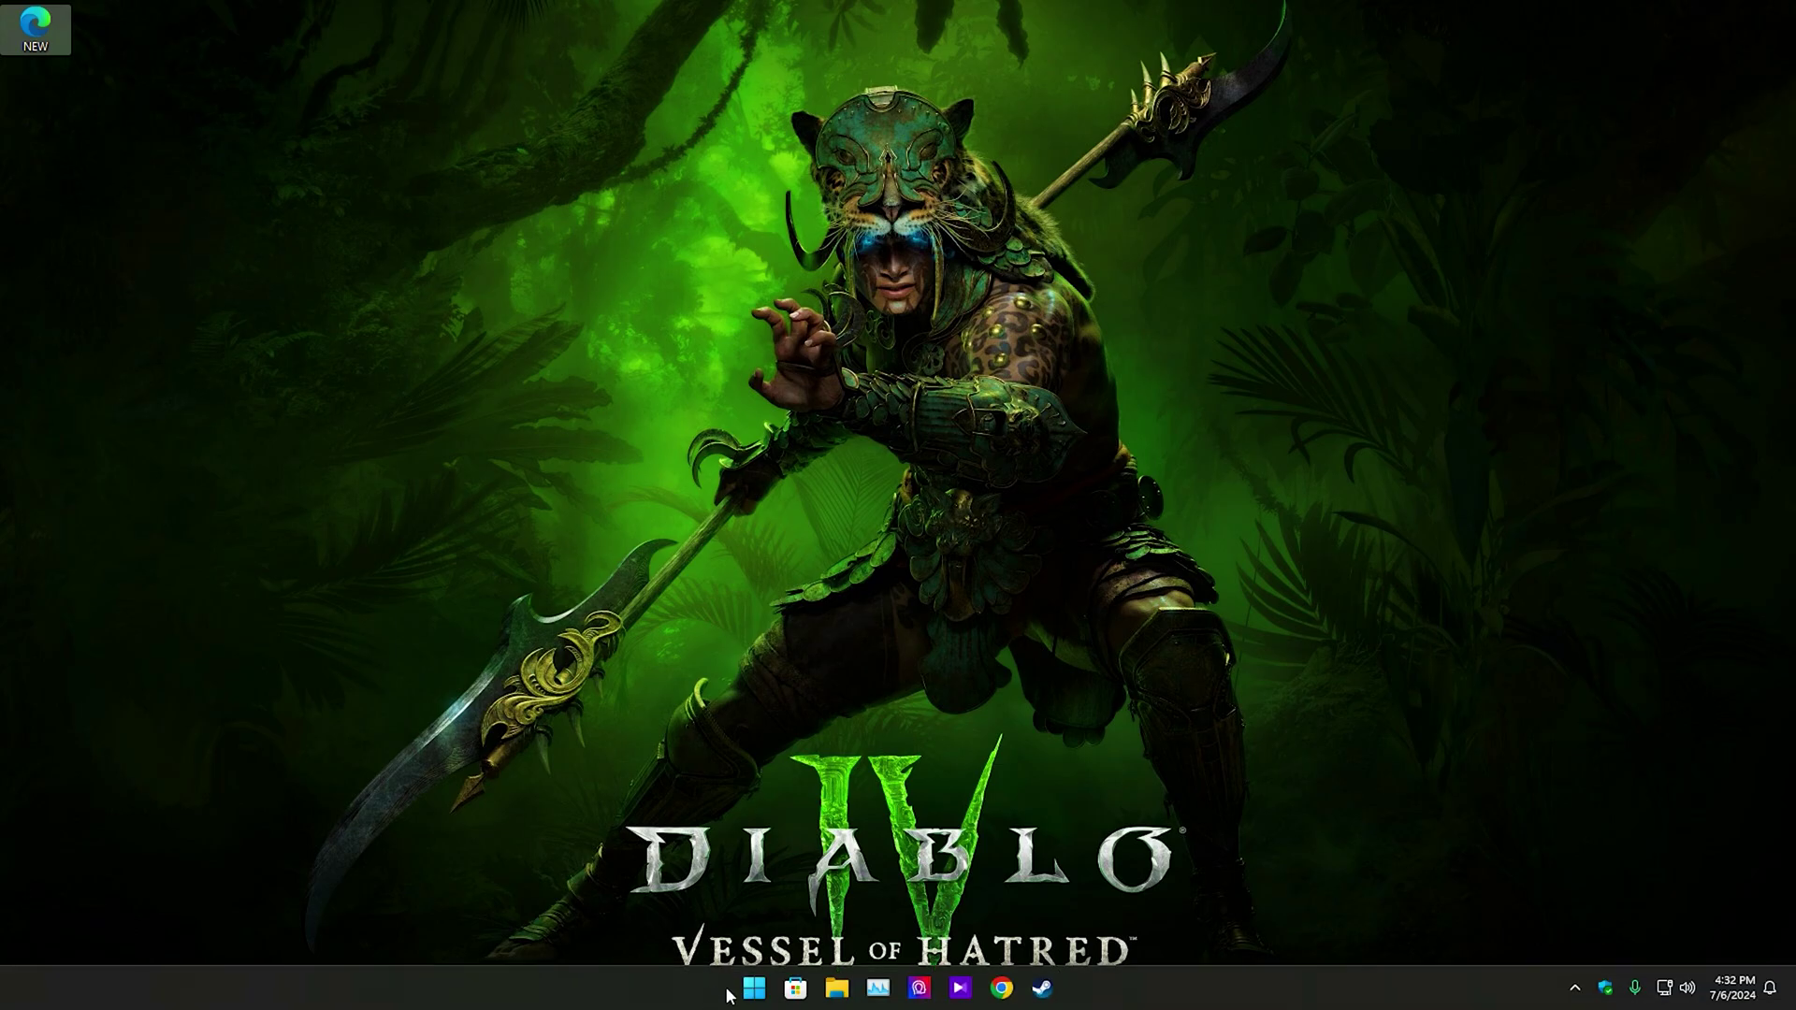
pyautogui.click(754, 988)
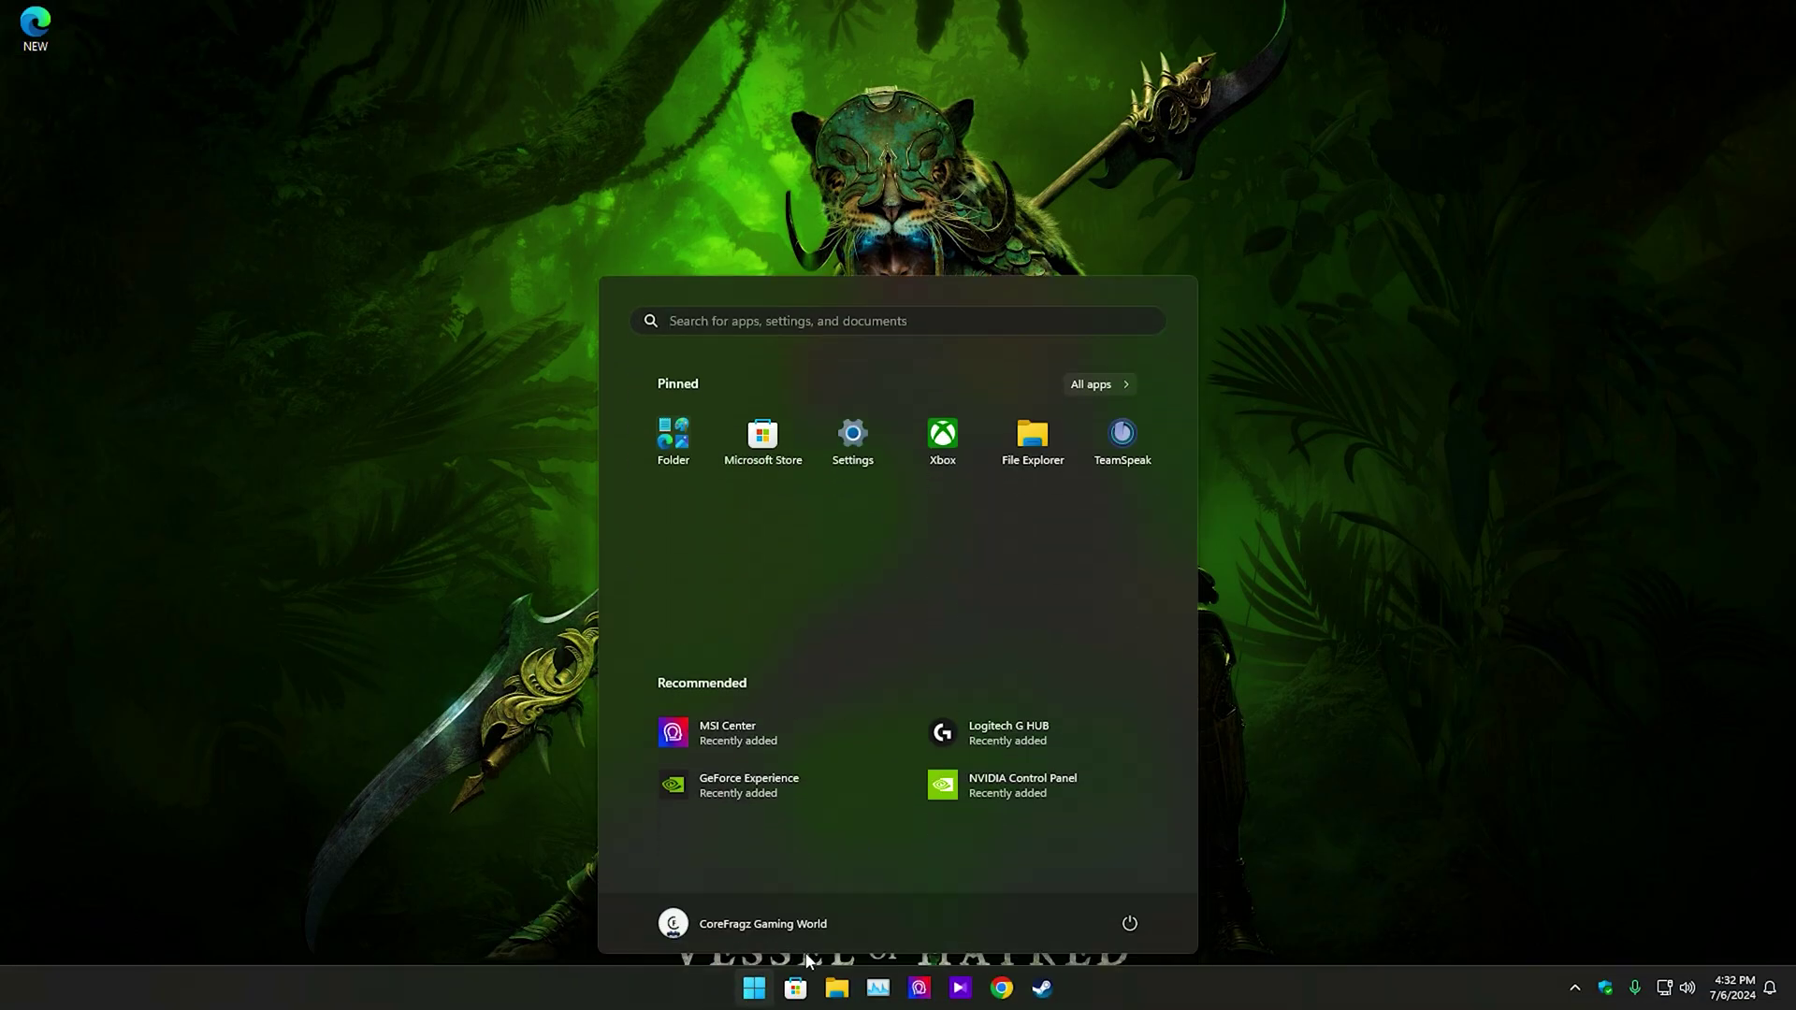
pyautogui.write('%APPDATA%')
pyautogui.press('Return')
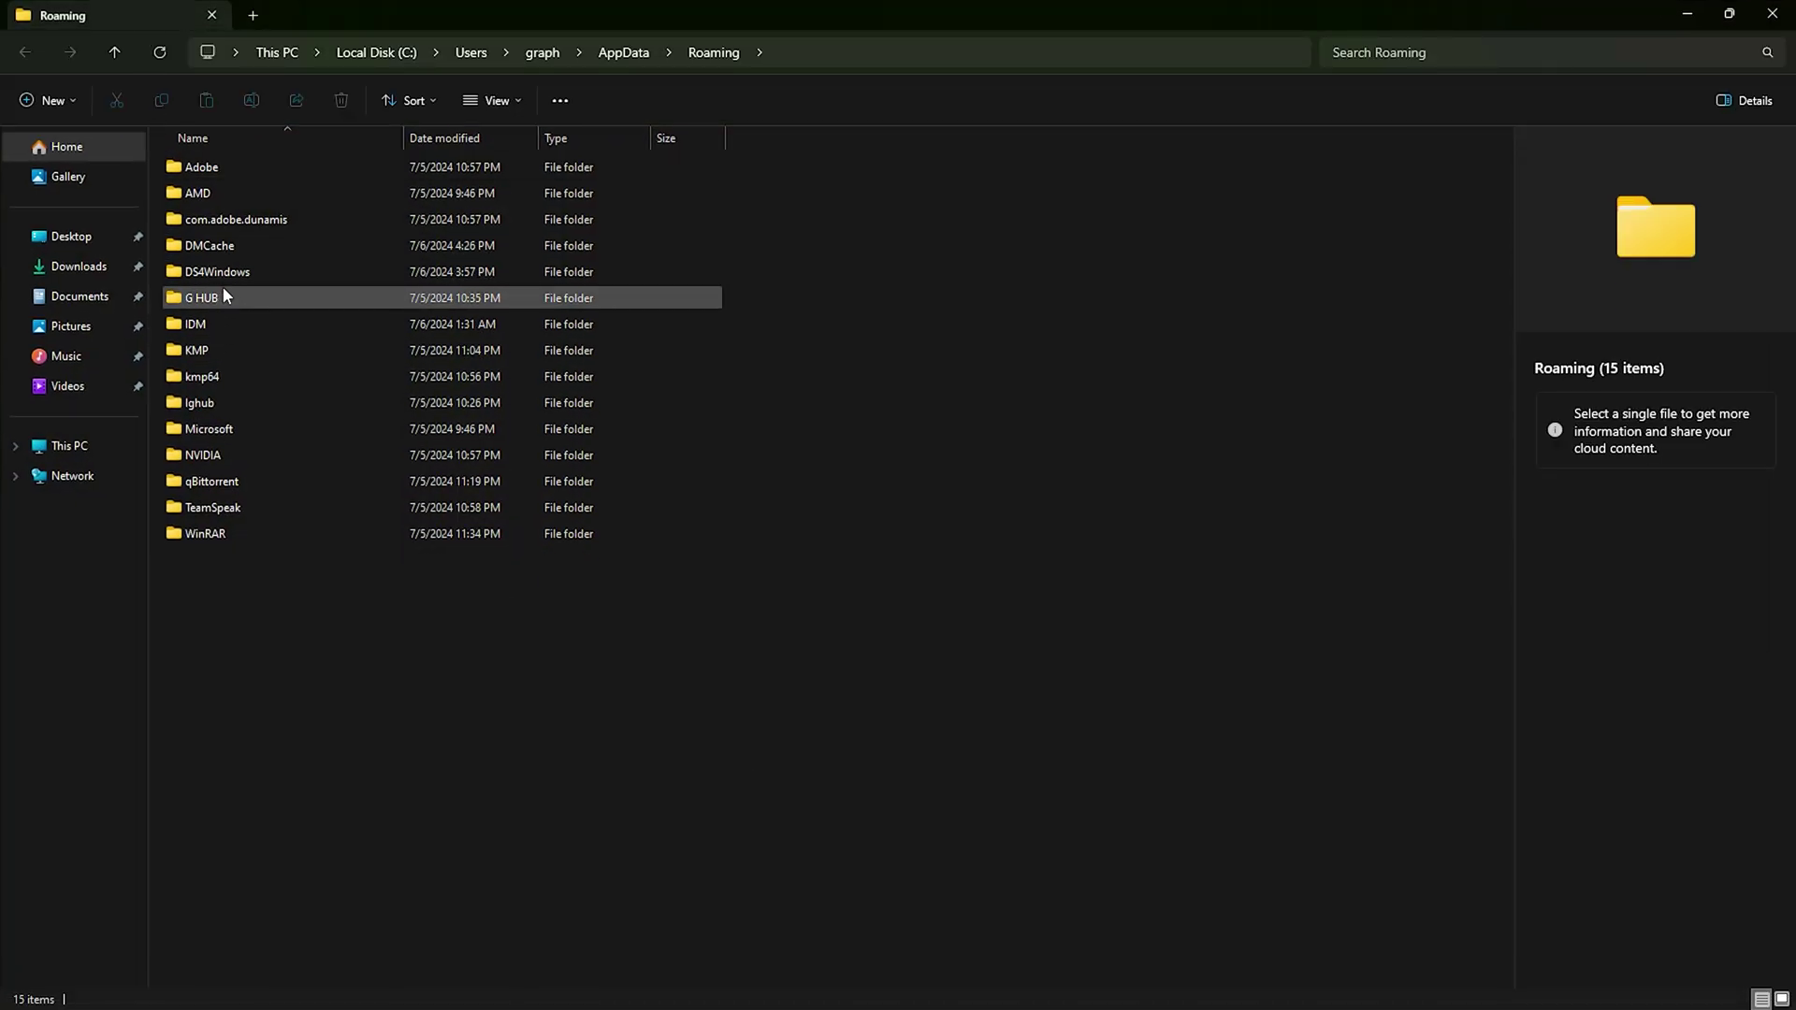
pyautogui.click(207, 279)
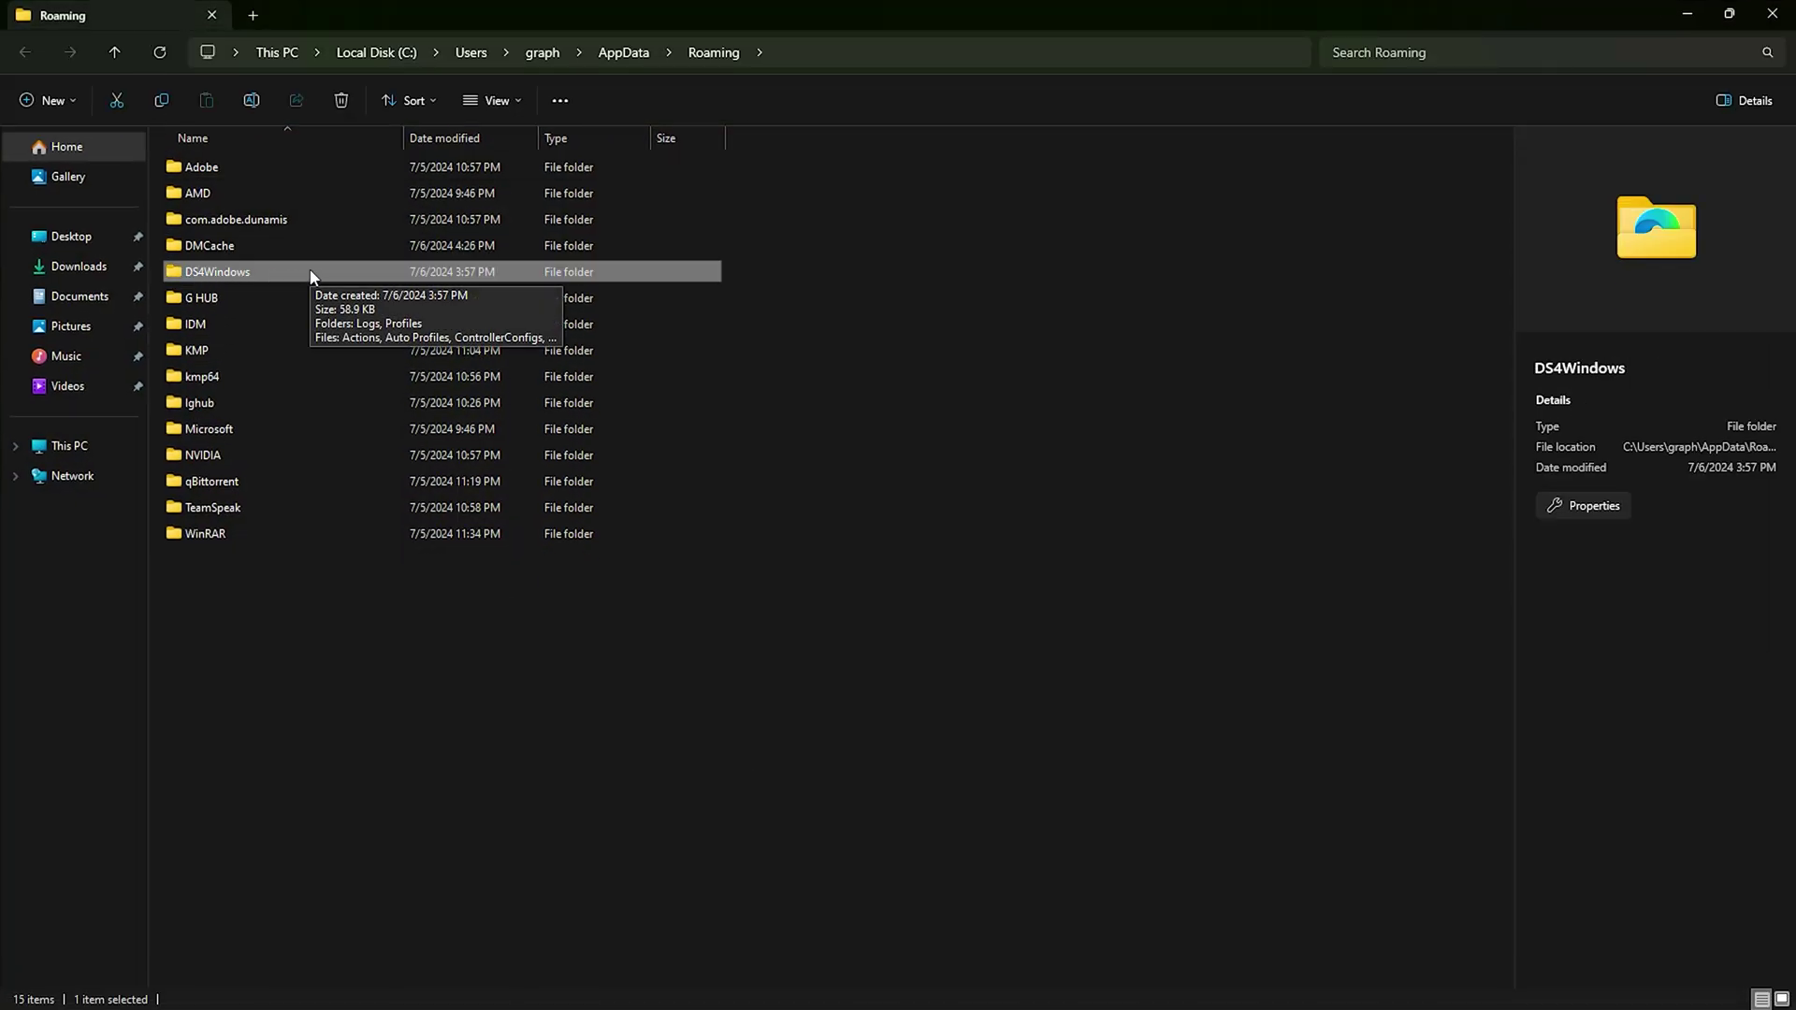
pyautogui.hotkey('shift', 'Delete')
pyautogui.press('Return')
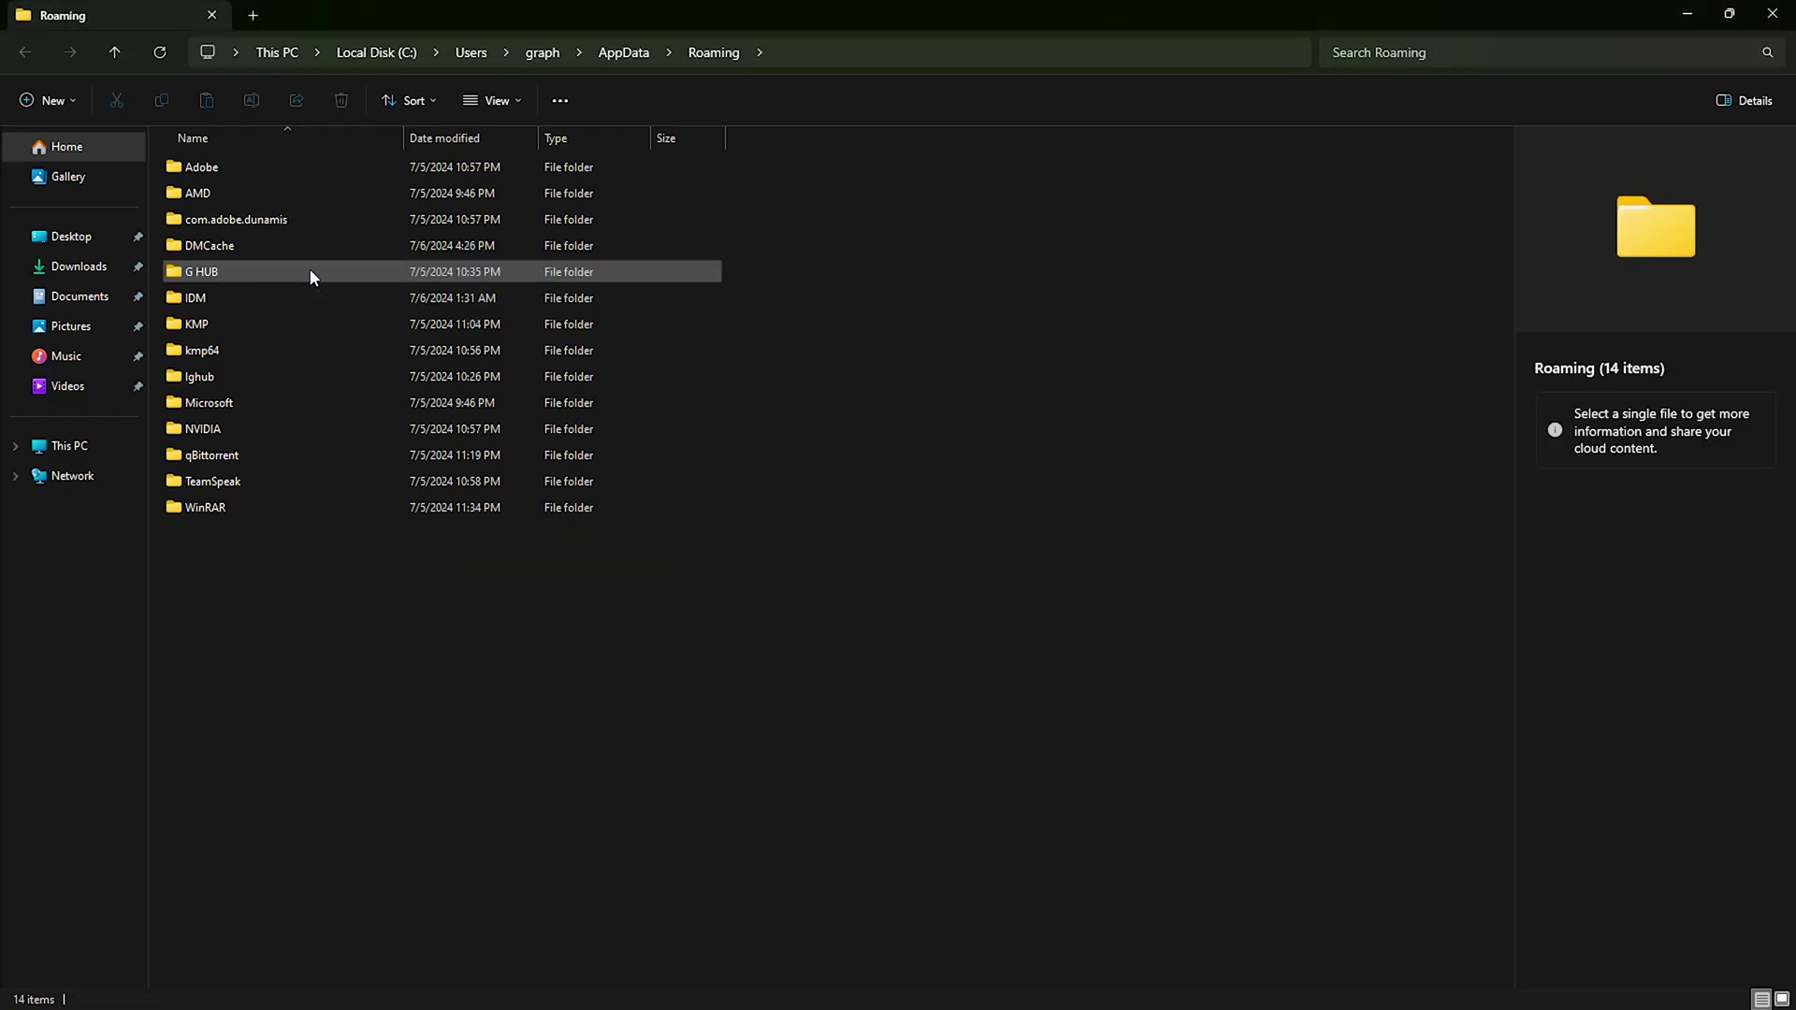
# Step: Download DS4Windows 3.3.3 from ds4-windows.com and save the zip to the Desktop
pyautogui.click(1785, 11)
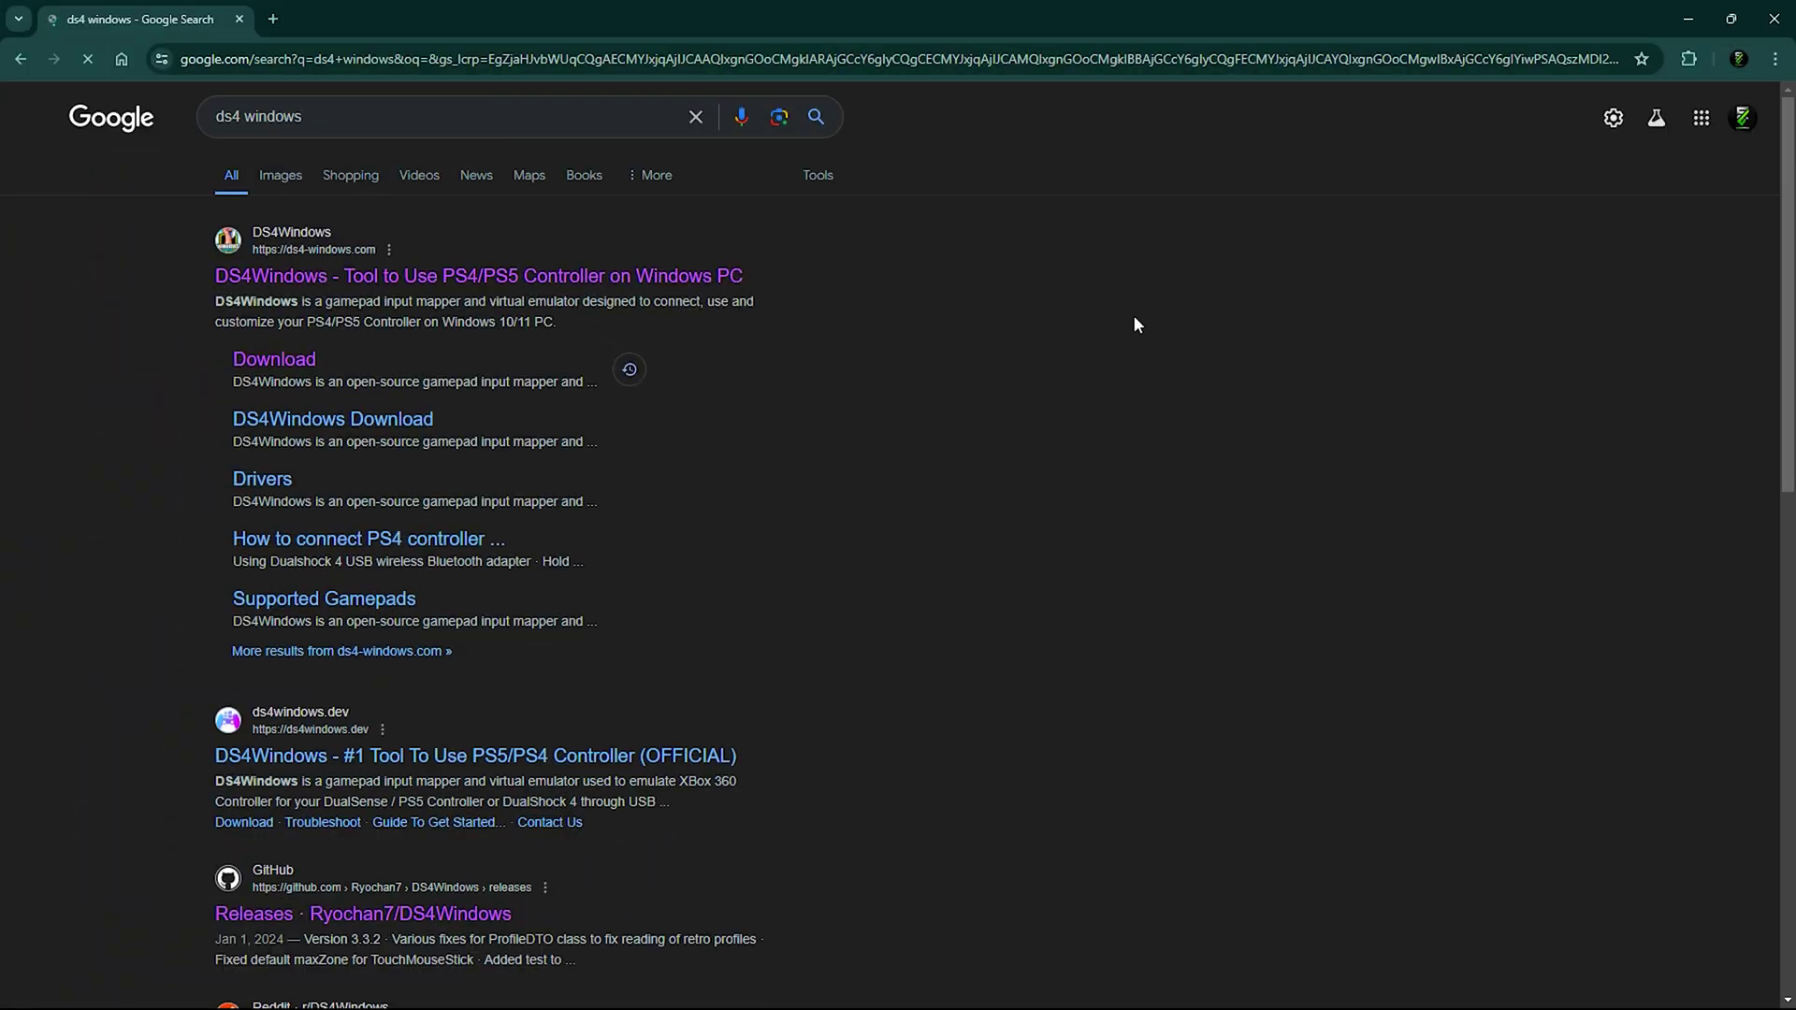
pyautogui.click(422, 277)
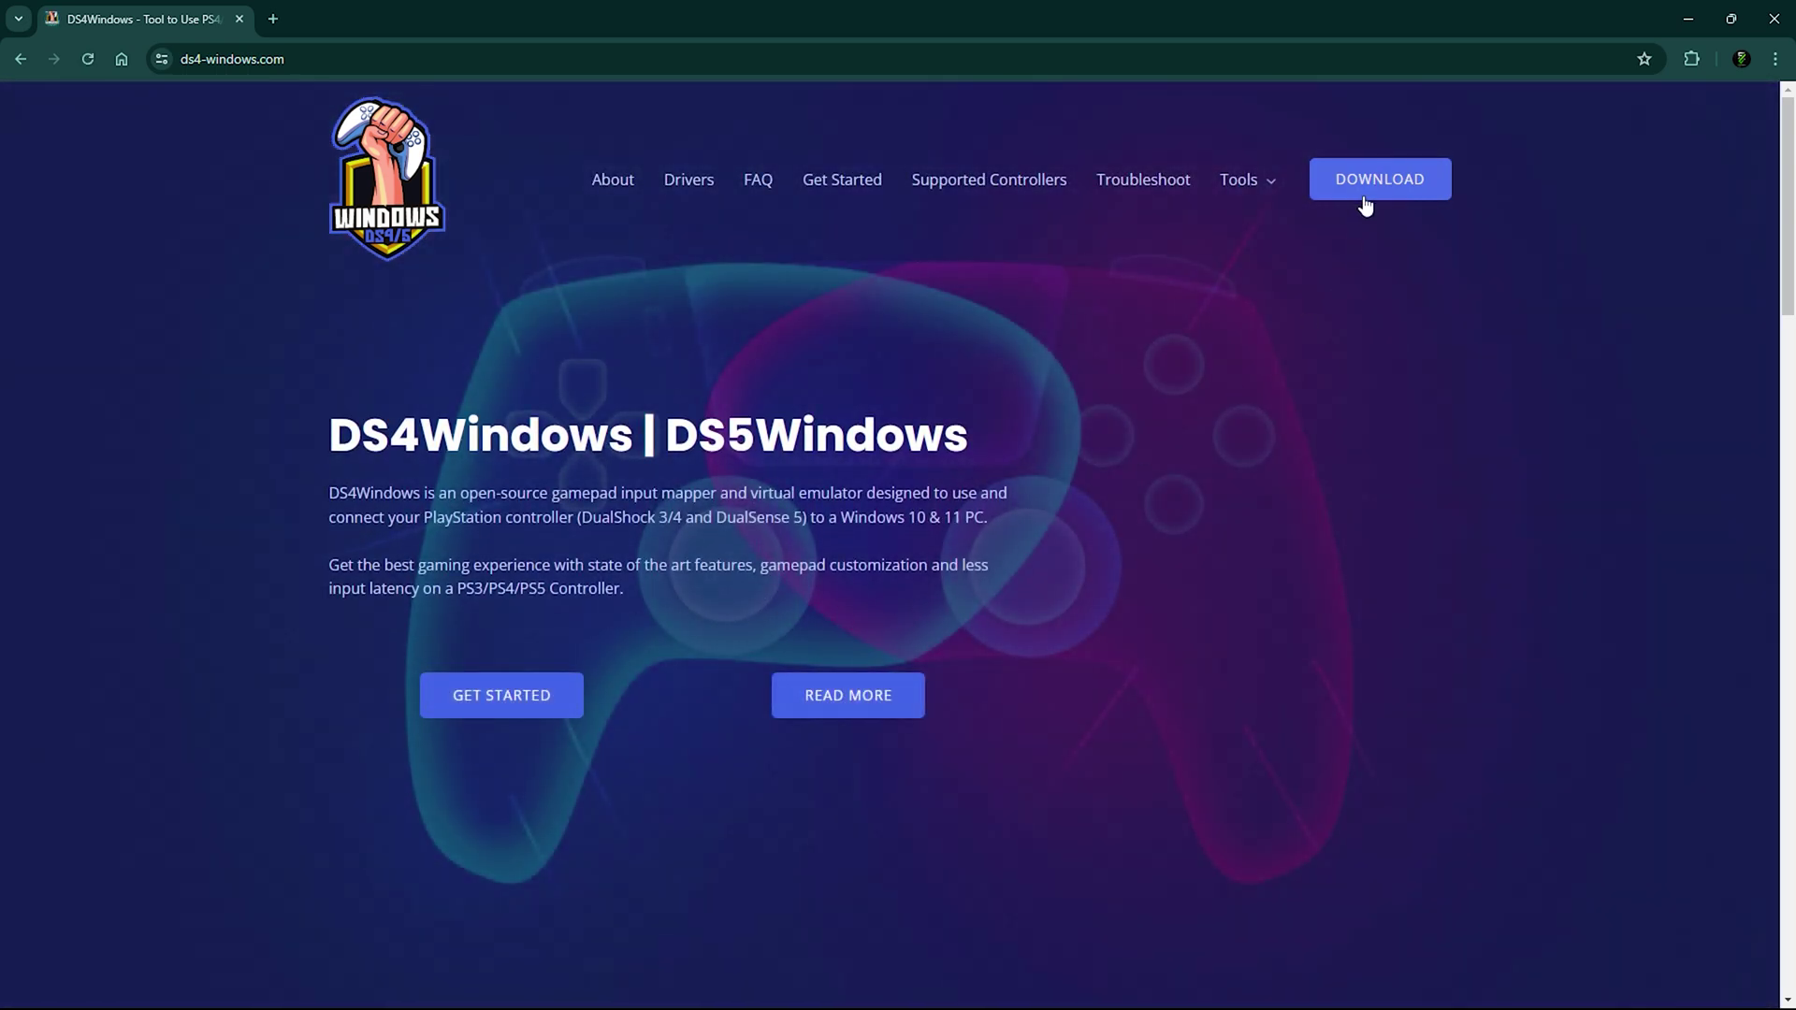
pyautogui.click(1370, 196)
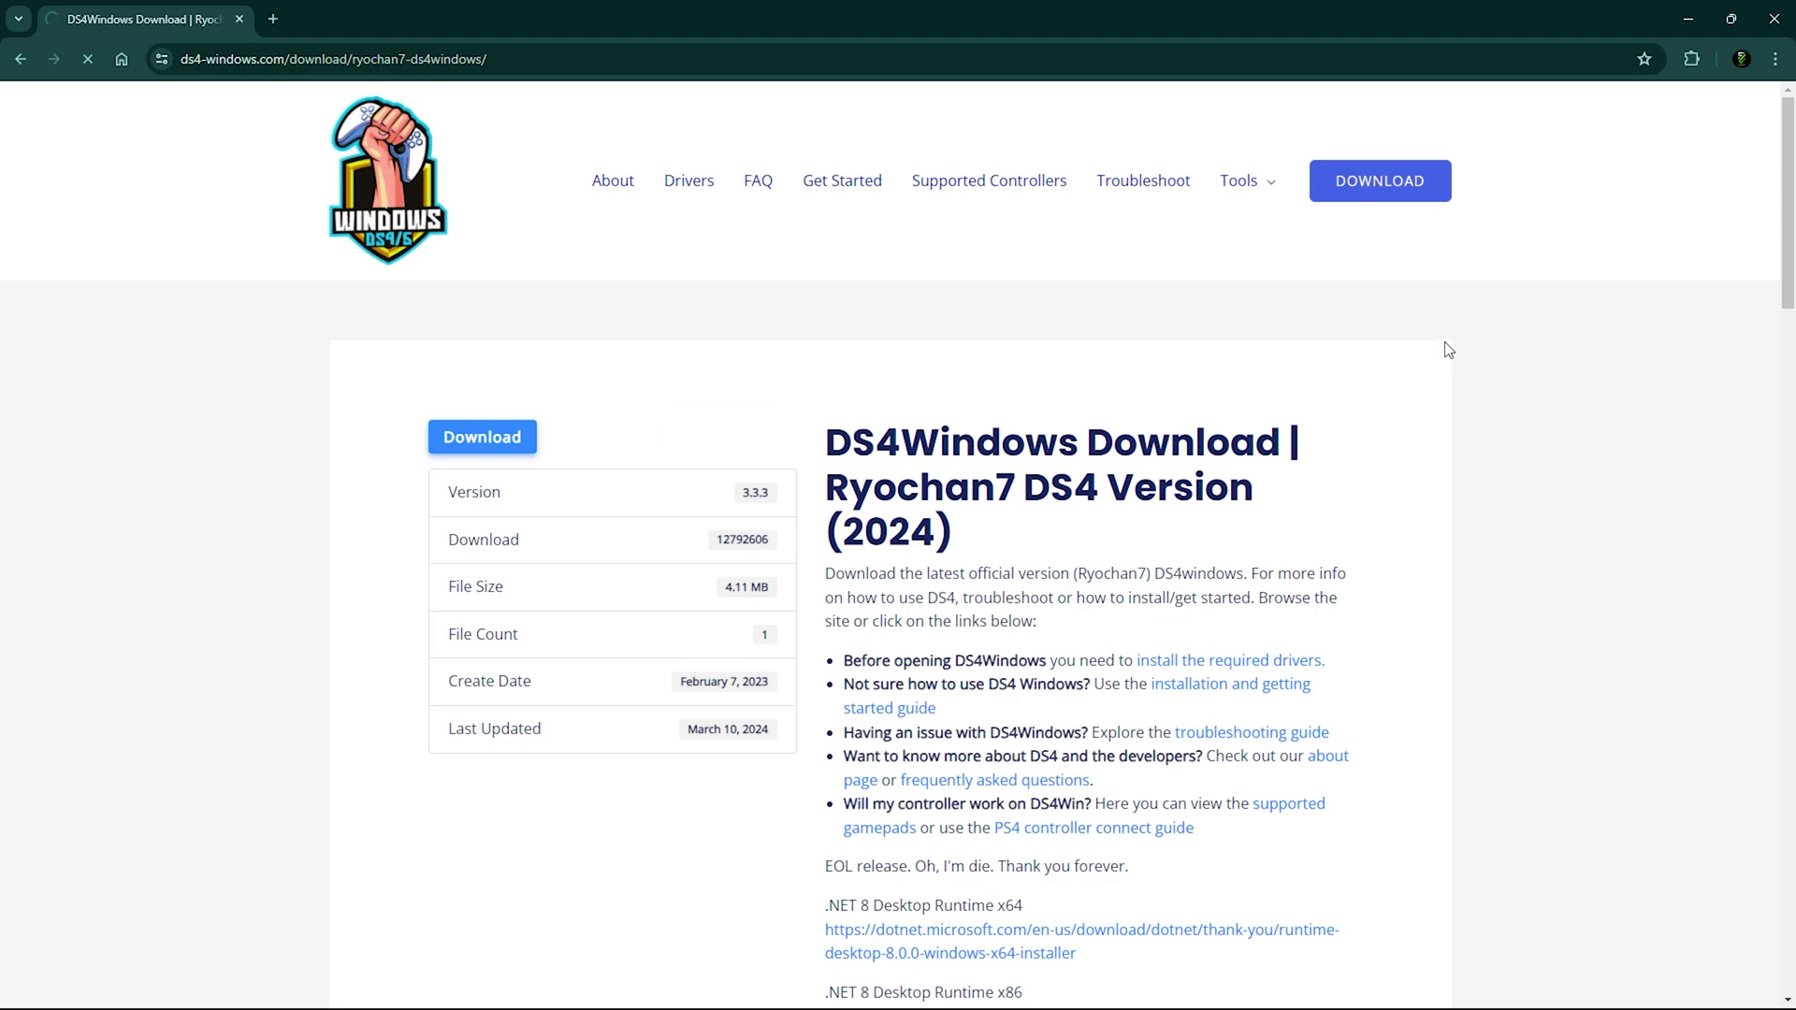
pyautogui.click(1048, 487)
pyautogui.click(706, 637)
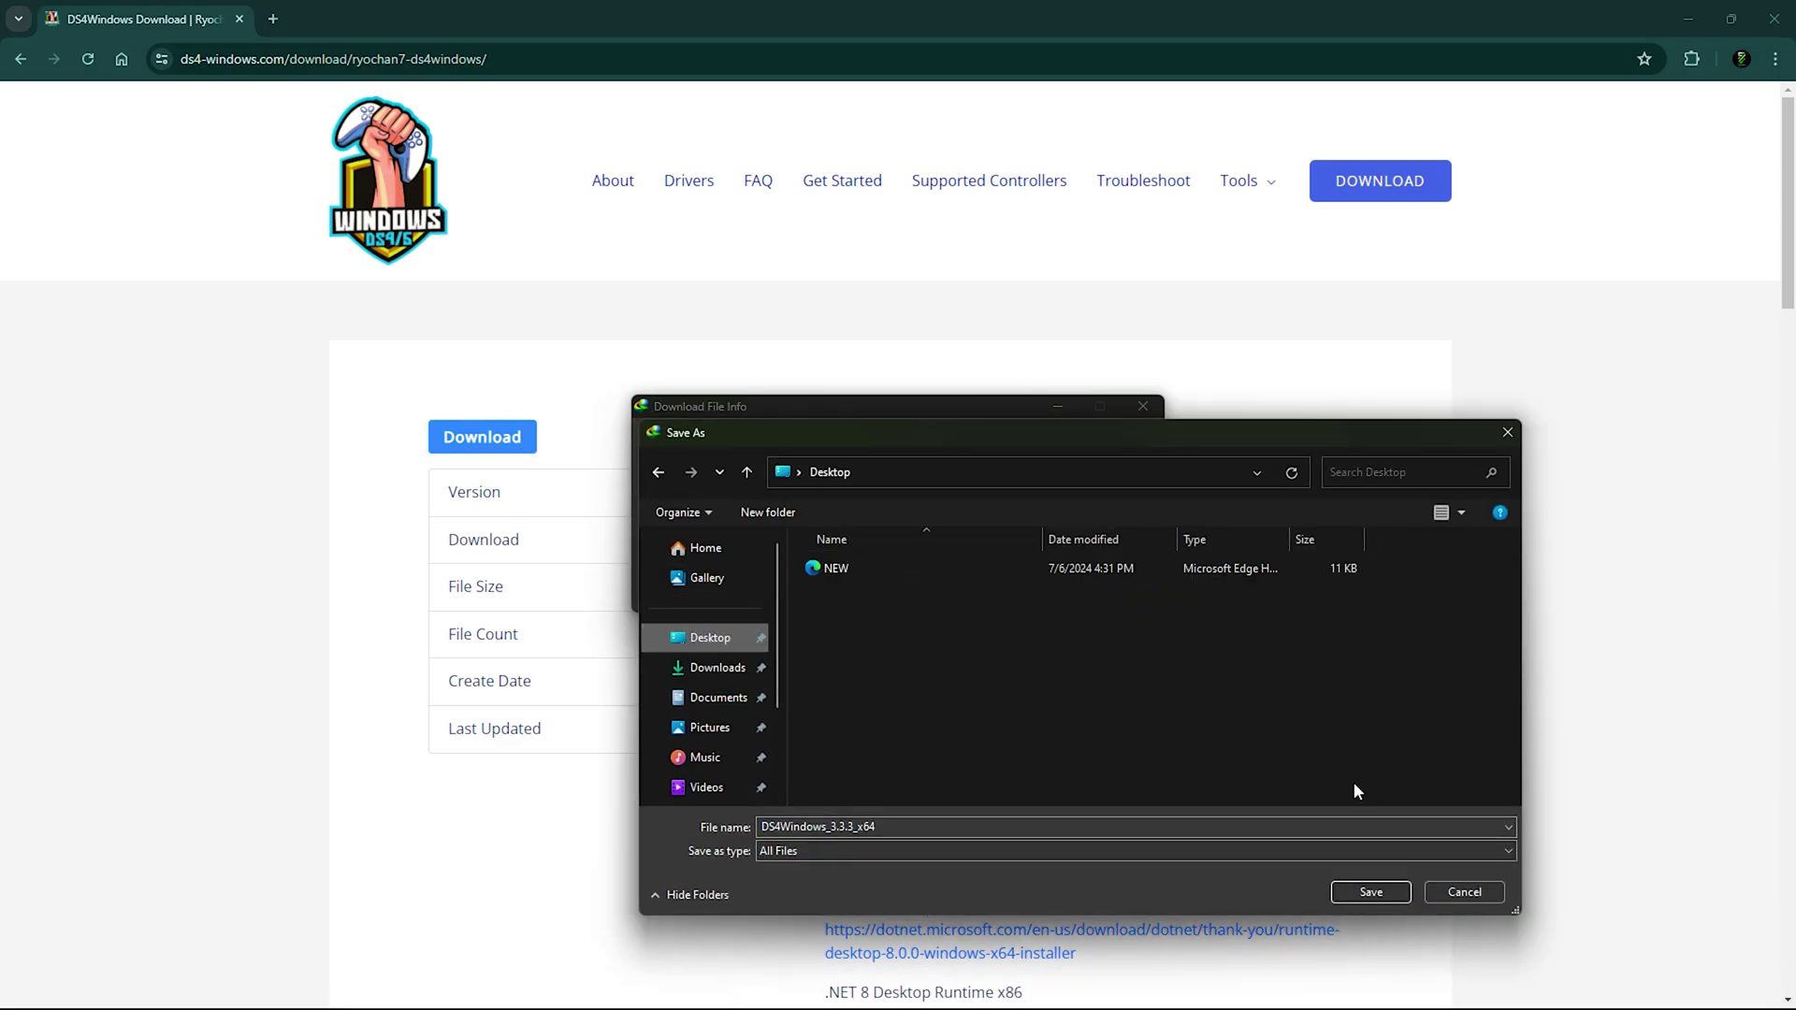
pyautogui.click(1368, 891)
pyautogui.press('Return')
# Step: Extract the DS4Windows_3.3.3_x64 zip on the Desktop to its suggested folder
pyautogui.press('super+d')
pyautogui.rightClick(535, 106)
pyautogui.click(588, 181)
pyautogui.rightClick(41, 114)
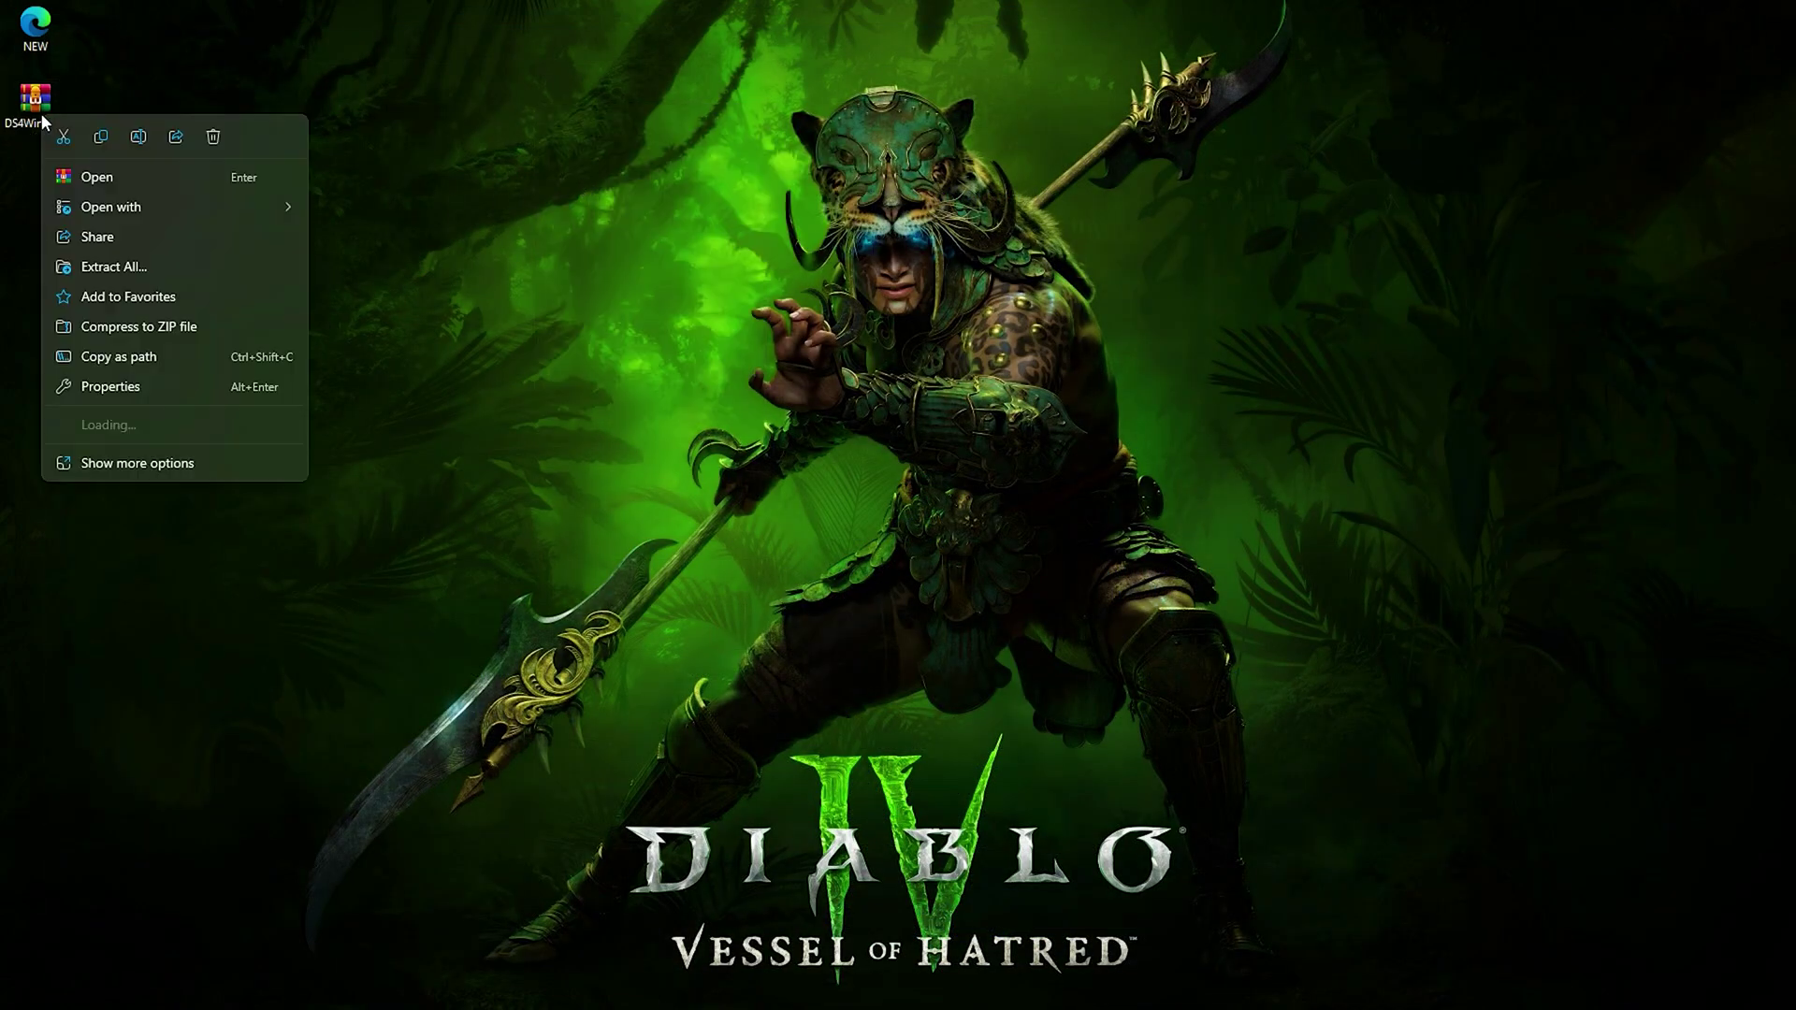
pyautogui.click(138, 266)
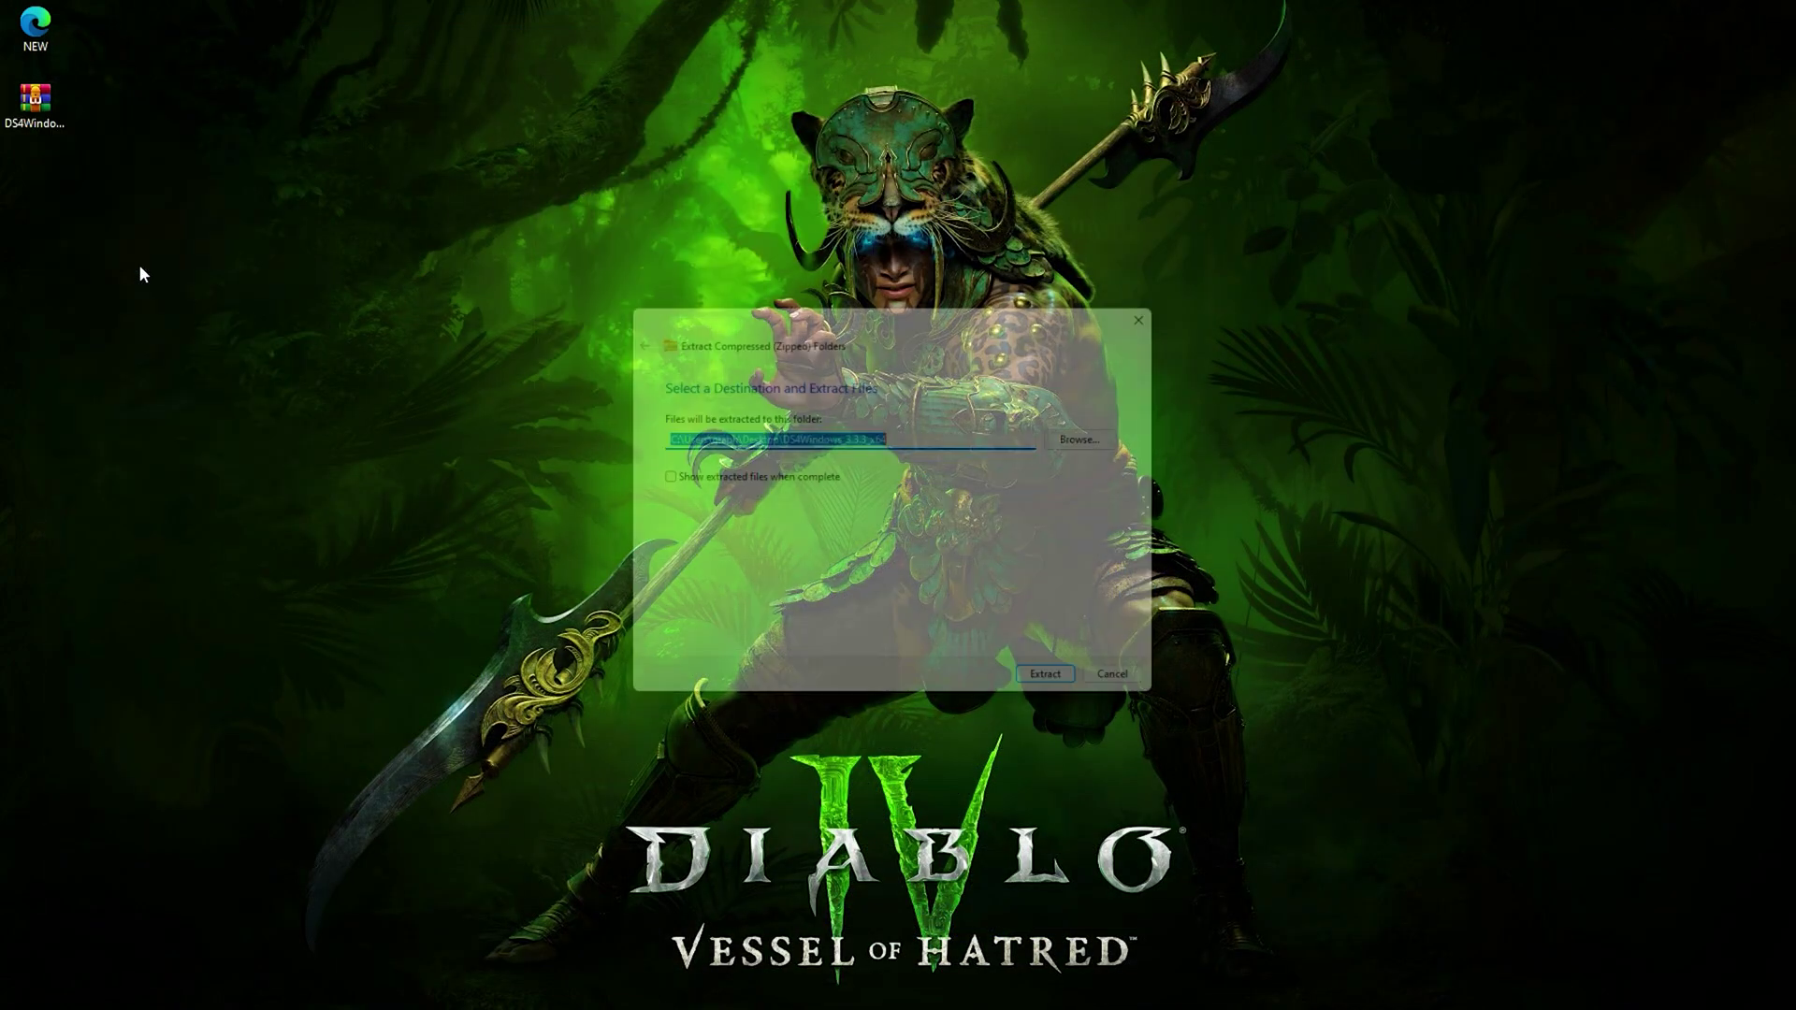
pyautogui.click(1067, 695)
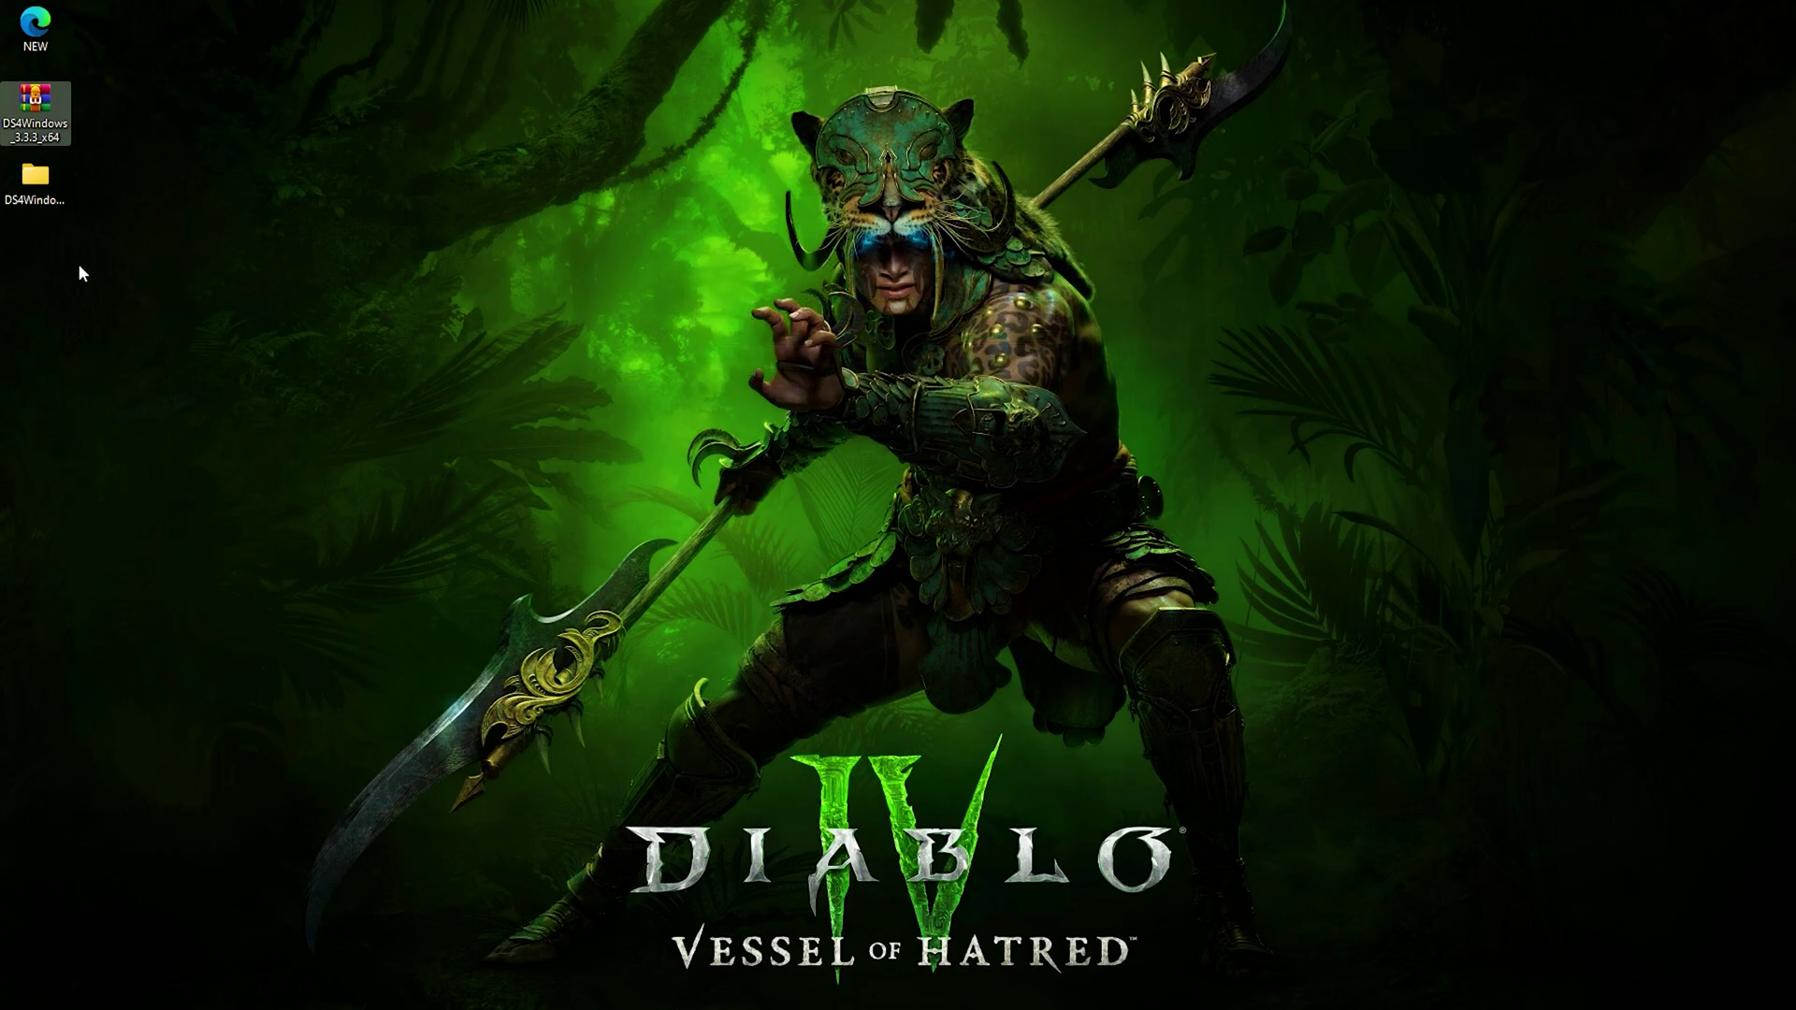
# Step: Run DS4Windows.exe from the extracted DS4Windows_3.3.3_x64 > DS4Windows folder
pyautogui.click(41, 211)
pyautogui.doubleClick(44, 195)
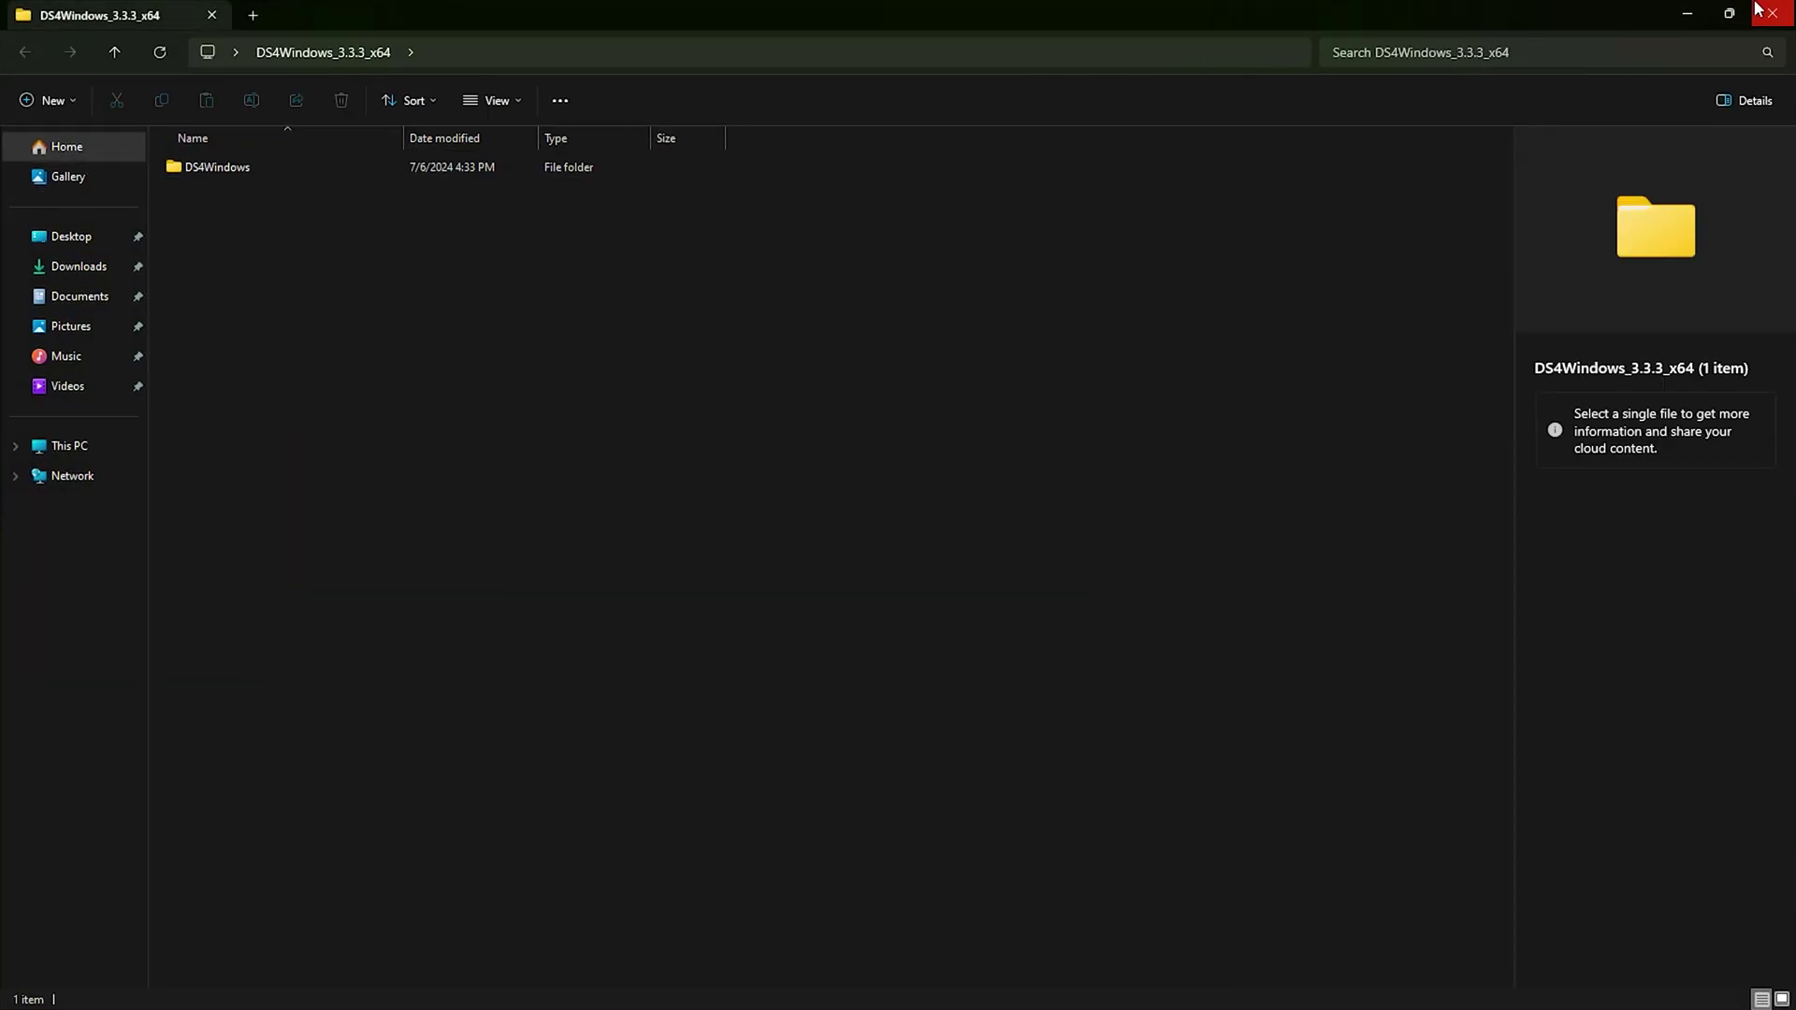
pyautogui.doubleClick(192, 167)
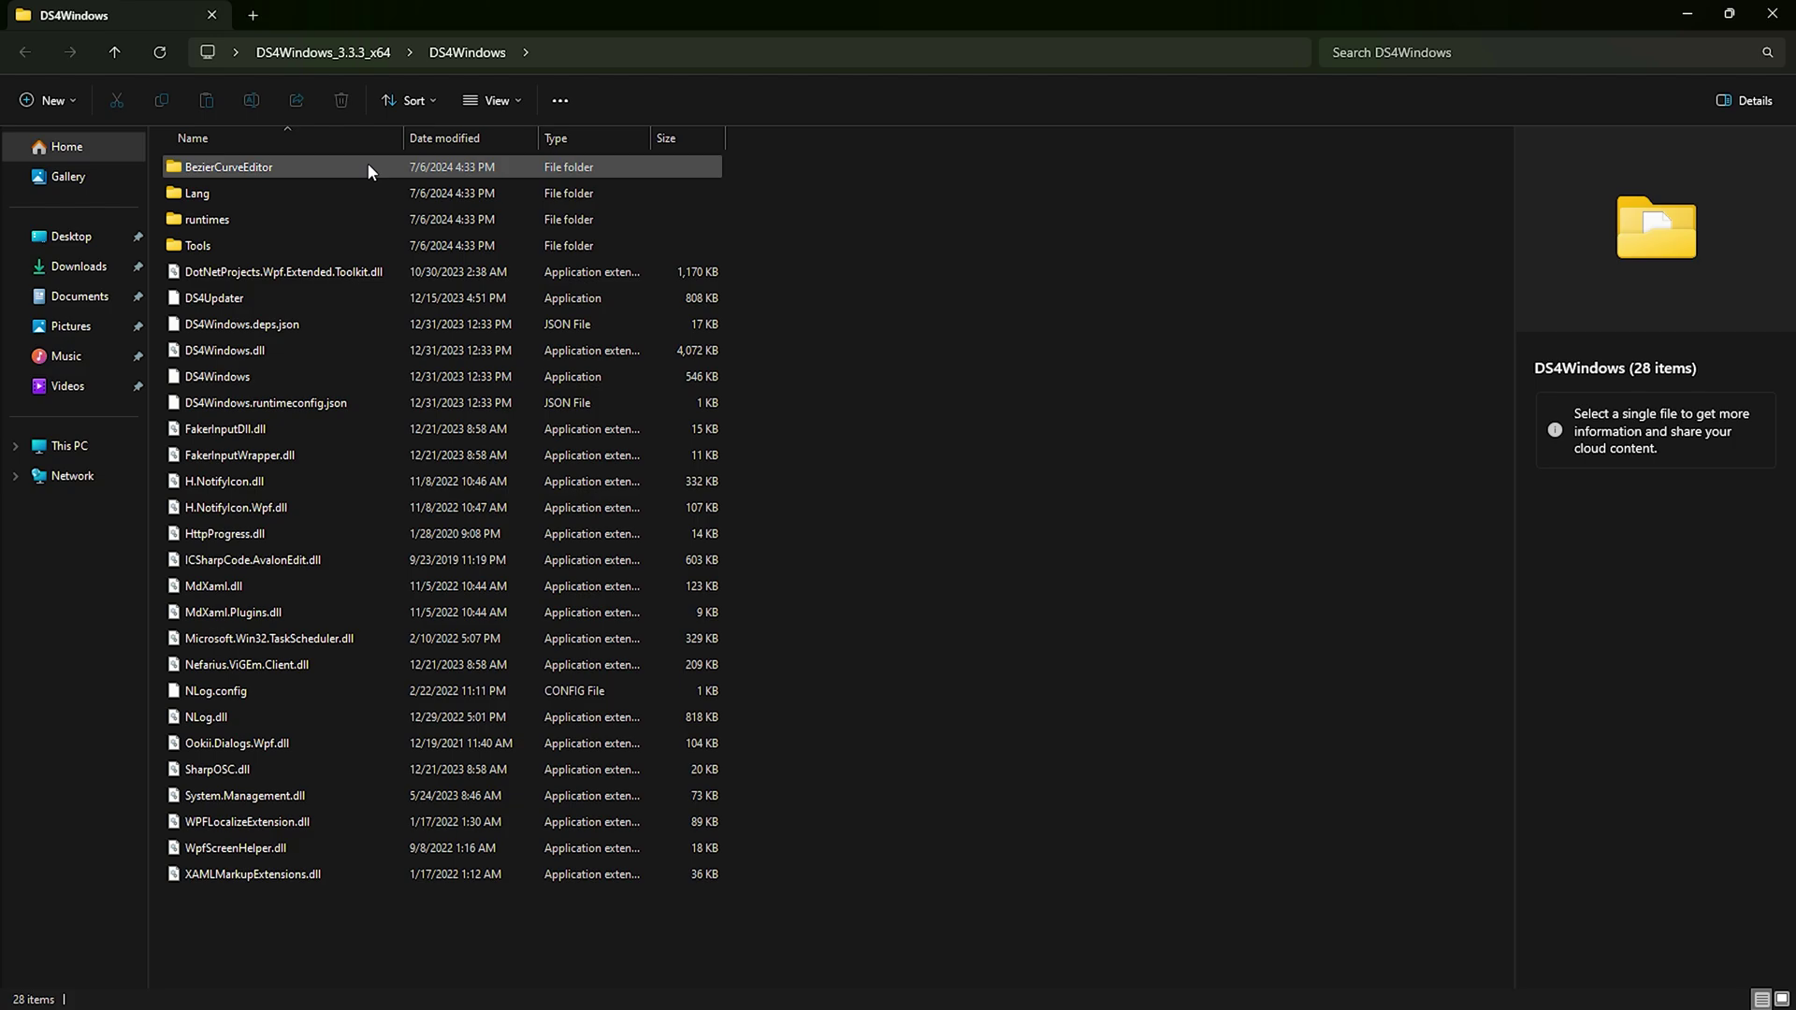
pyautogui.click(1729, 14)
pyautogui.click(243, 385)
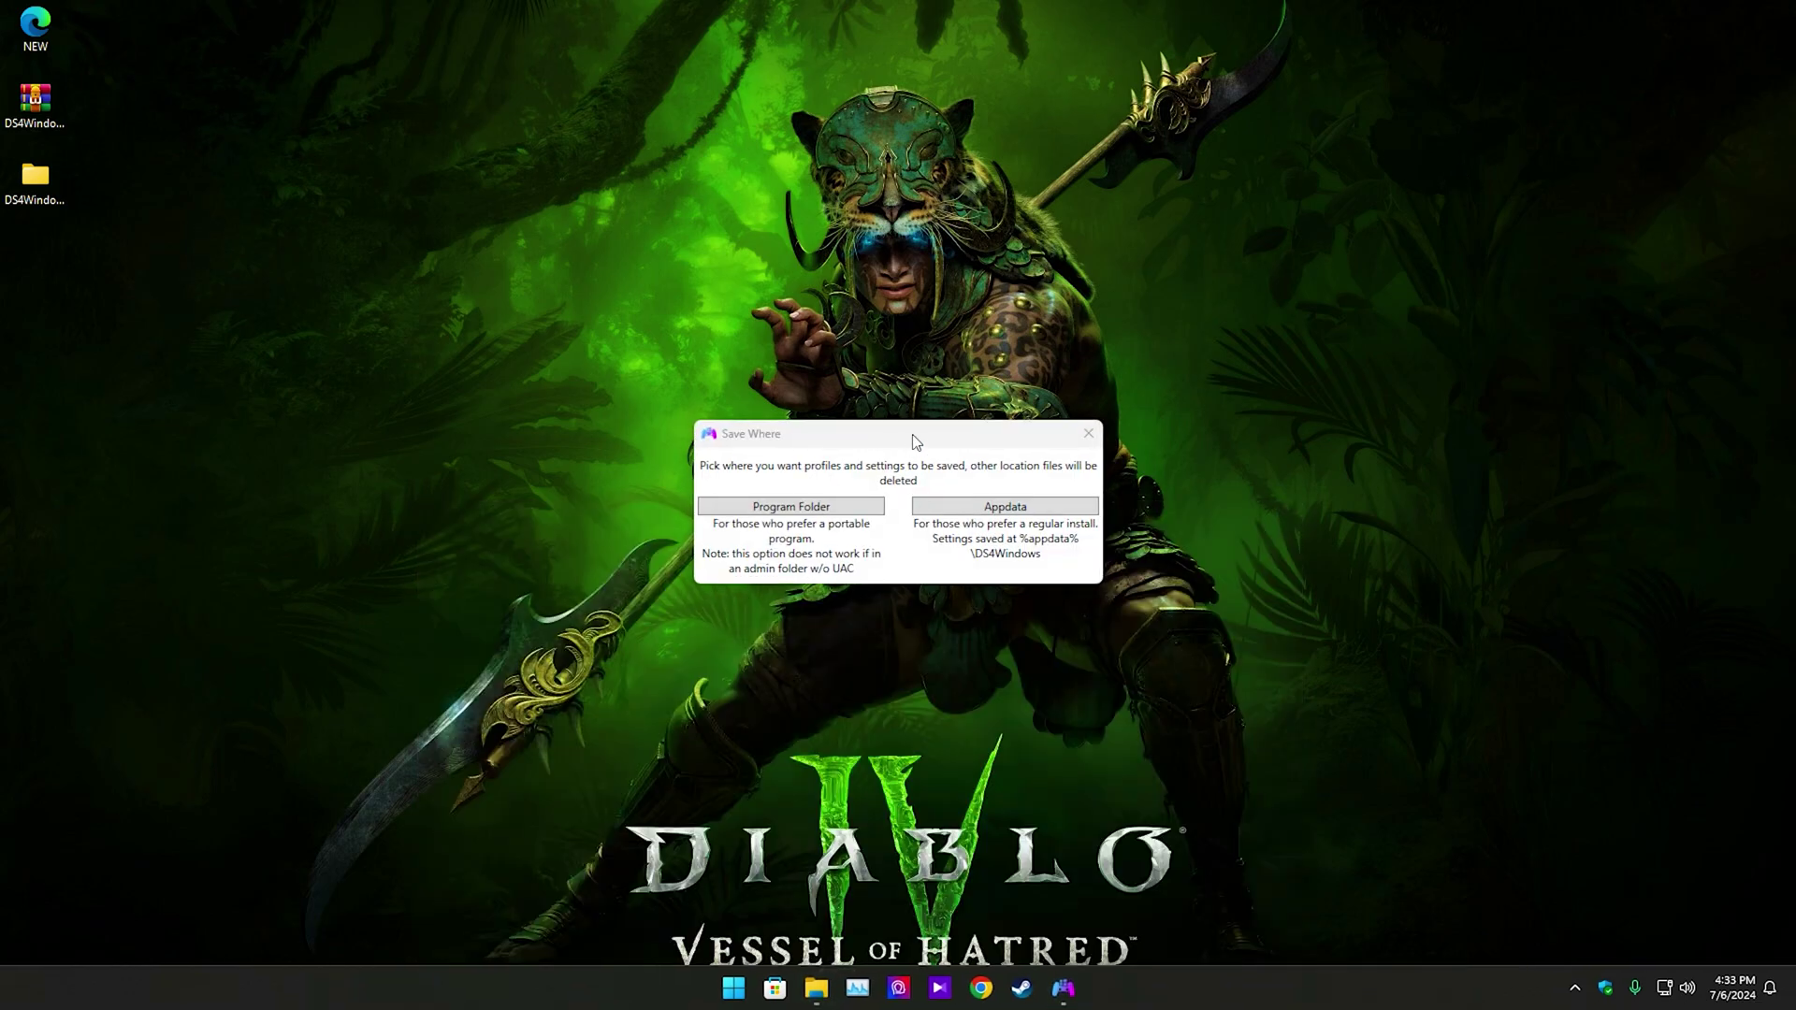
pyautogui.moveTo(913, 433); pyautogui.dragTo(979, 365)
# Step: Keep settings in Appdata and enable DualSense Device Support
pyautogui.click(1054, 432)
pyautogui.moveTo(697, 262); pyautogui.dragTo(806, 275)
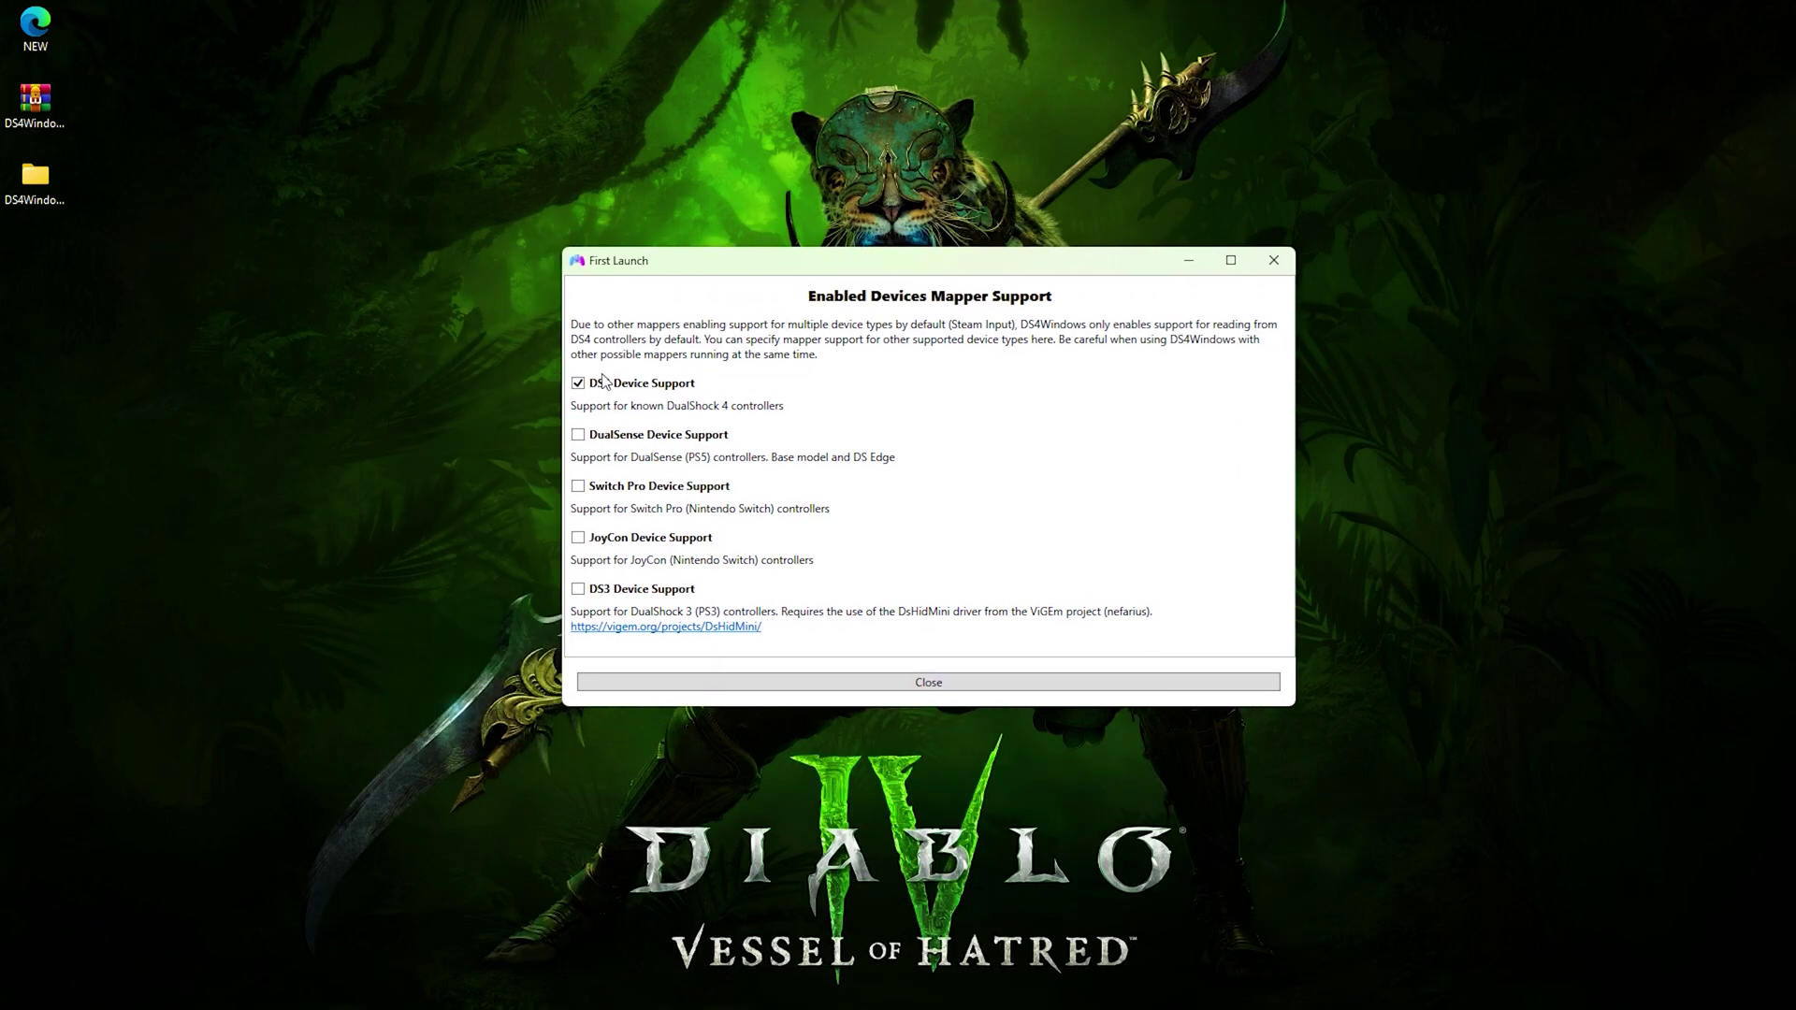
pyautogui.click(579, 436)
pyautogui.click(983, 686)
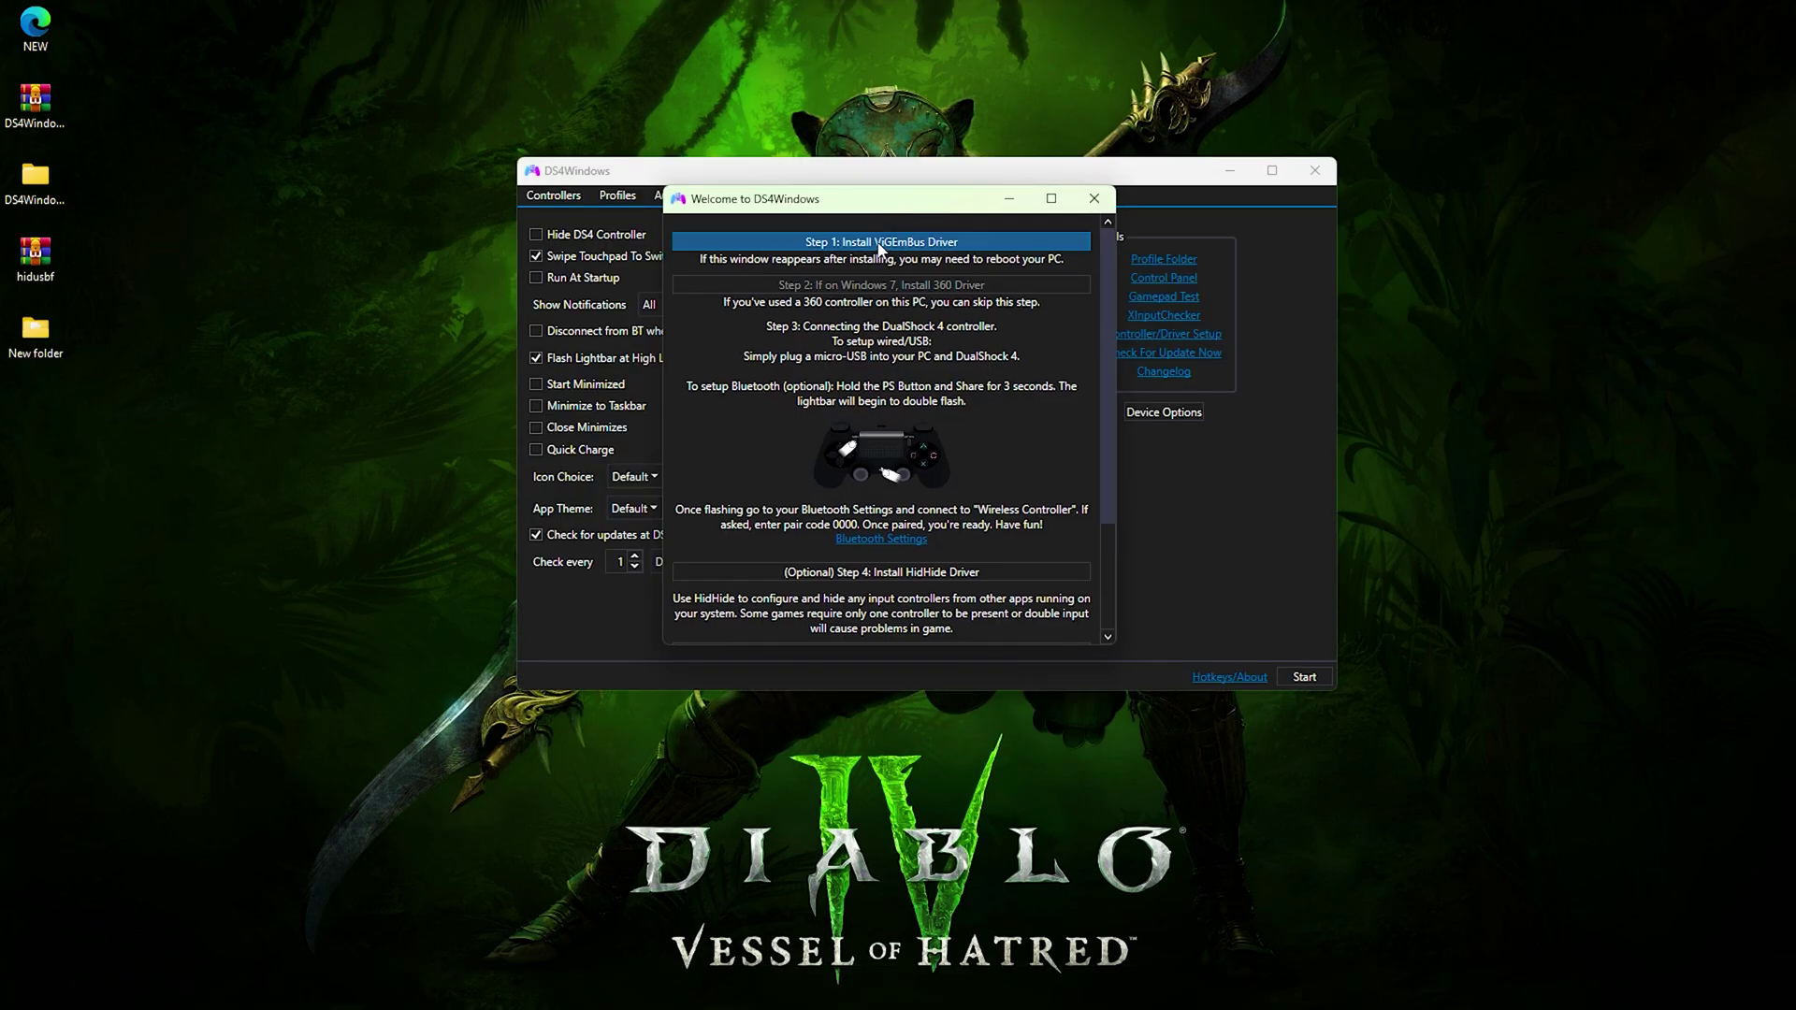
# Step: Install the ViGEmBus driver by running its setup's Repair option
pyautogui.click(879, 245)
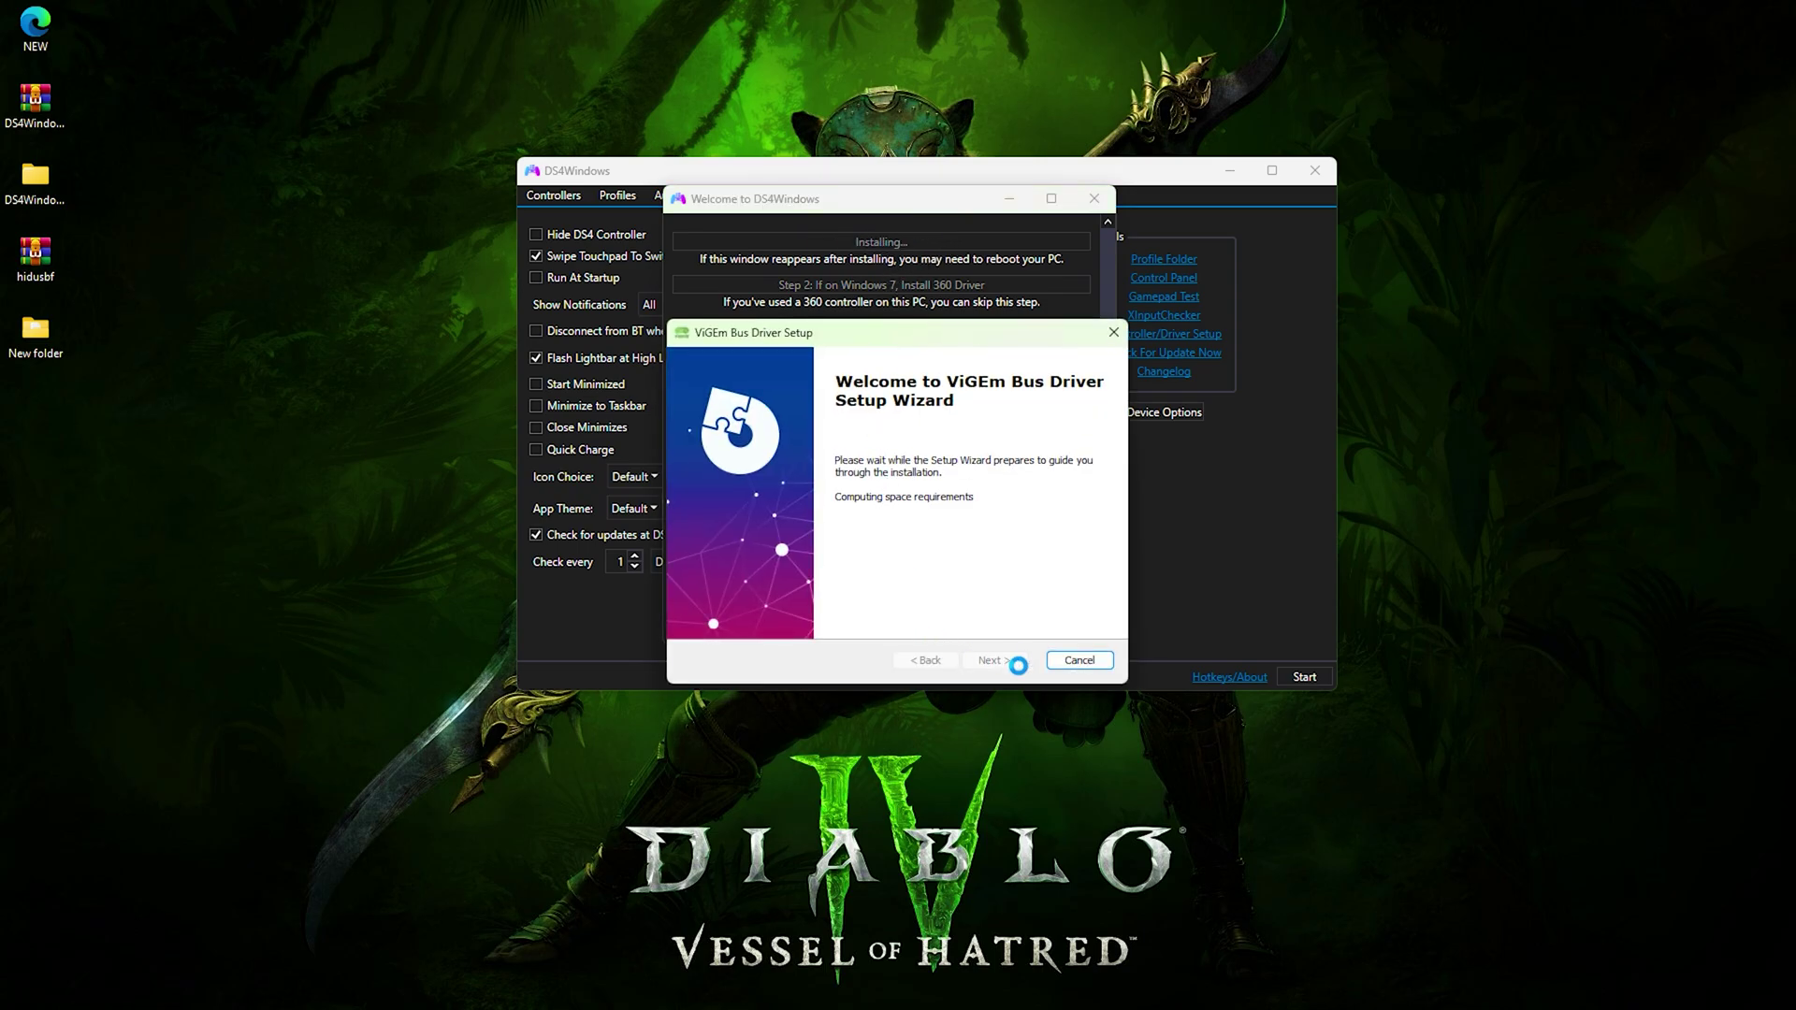
pyautogui.click(1011, 661)
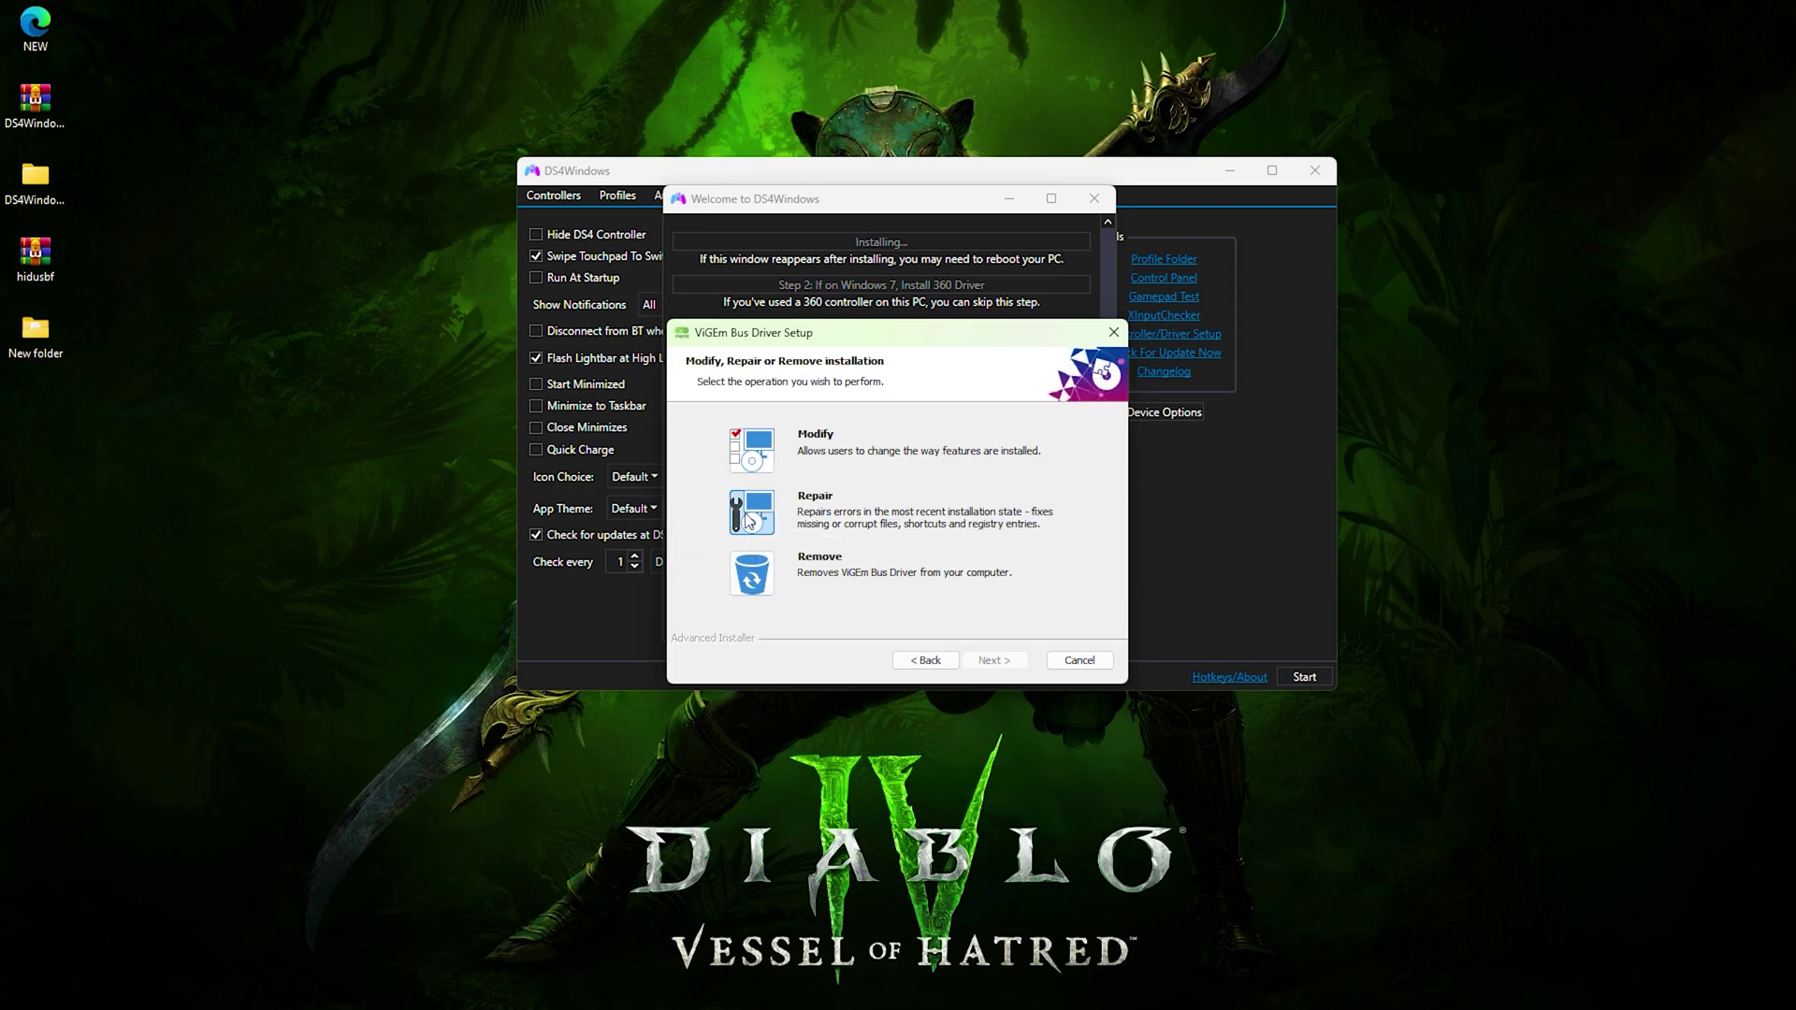
pyautogui.click(815, 519)
pyautogui.click(993, 660)
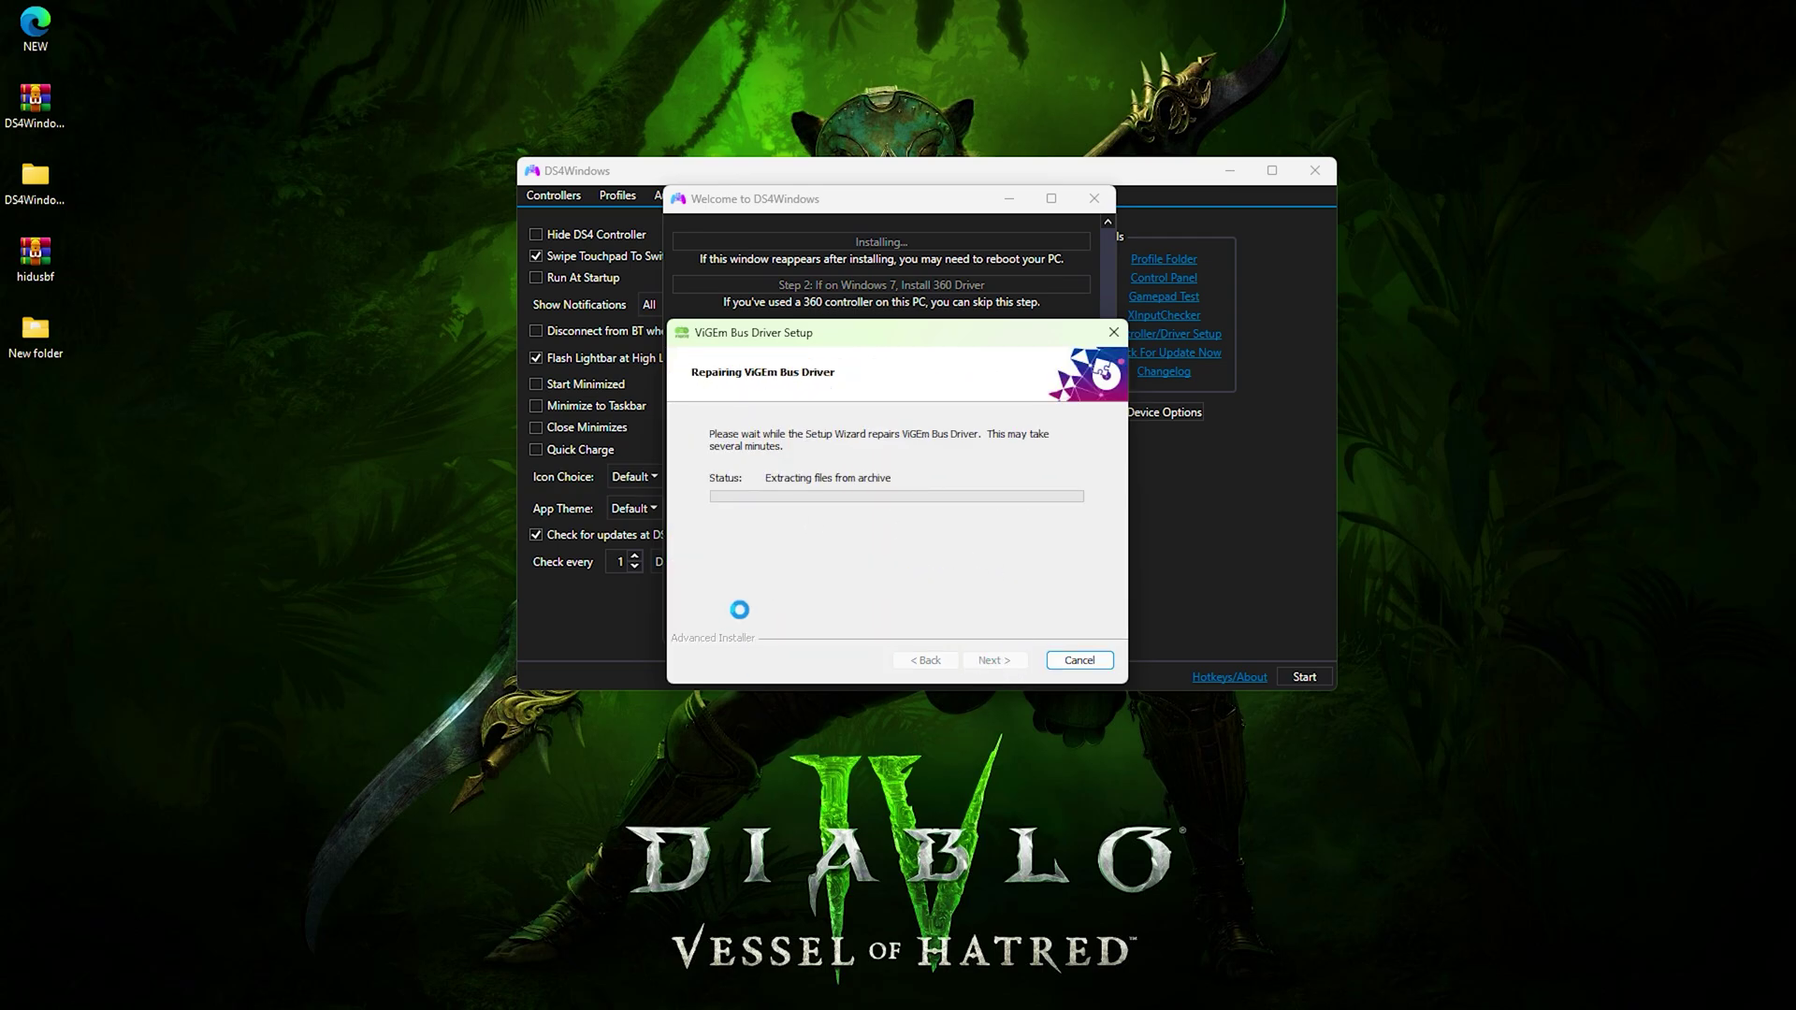
pyautogui.click(994, 660)
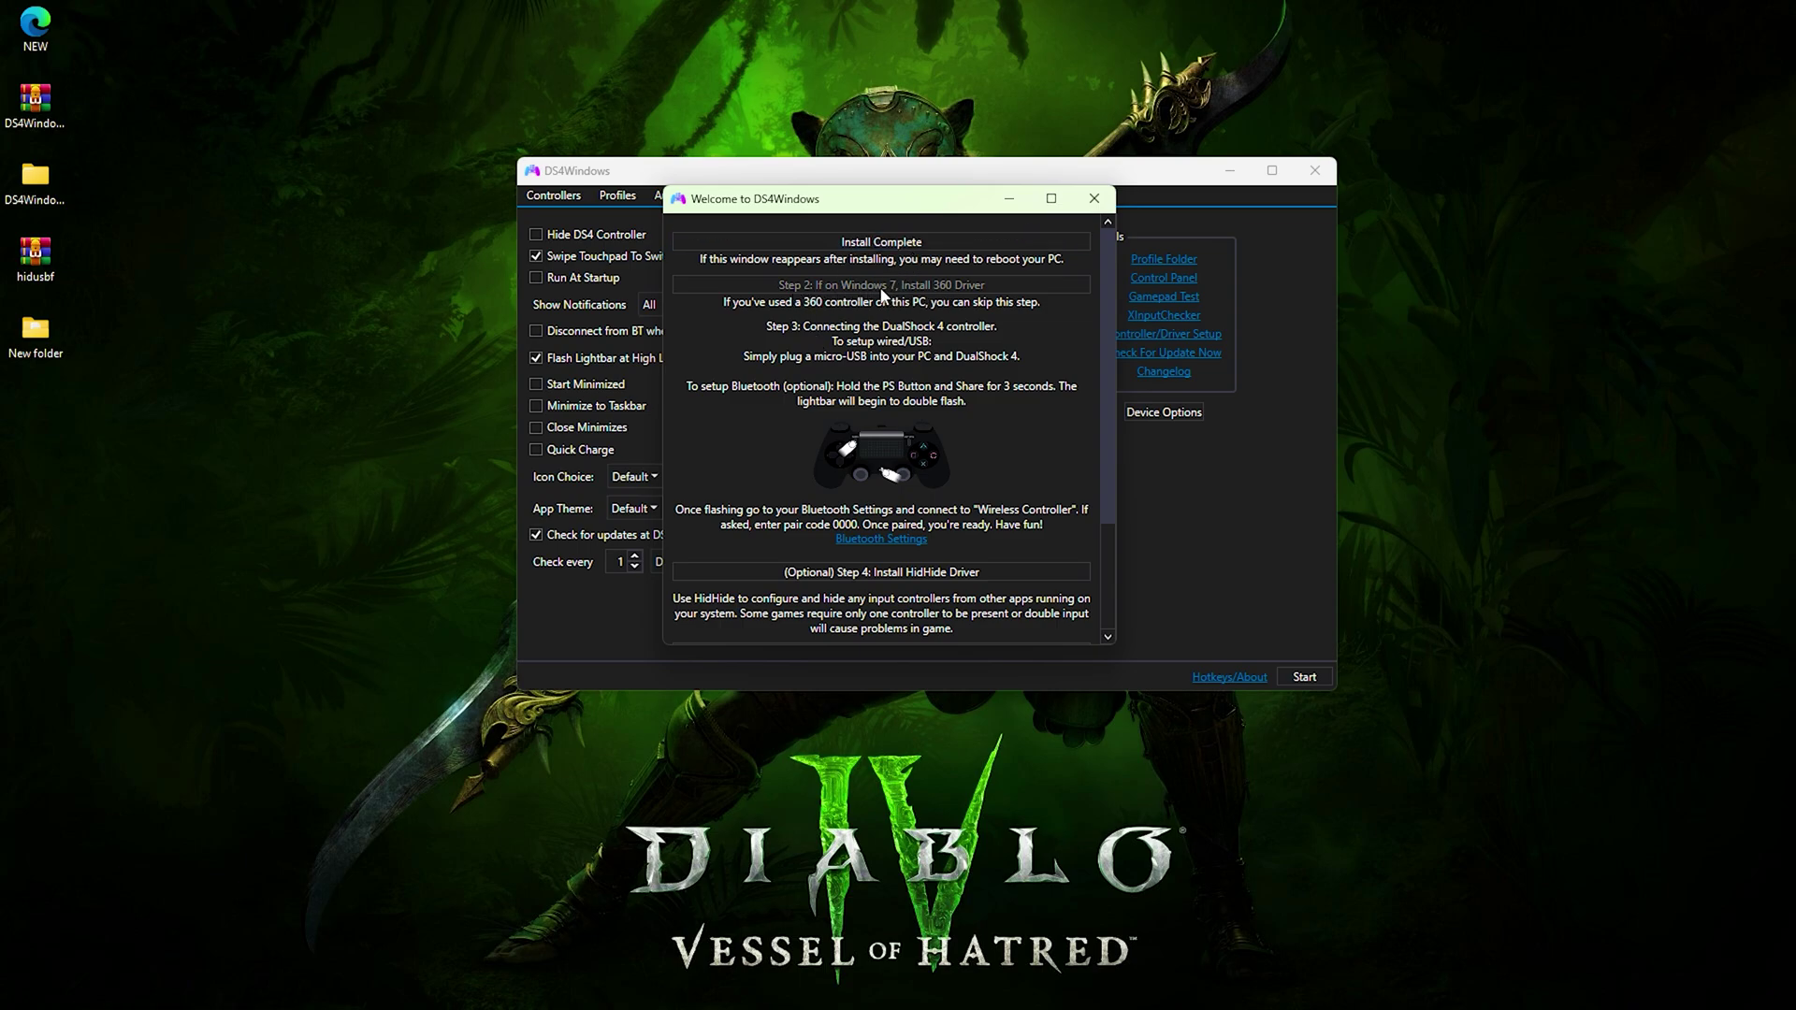
pyautogui.scroll(-1, 855, 400)
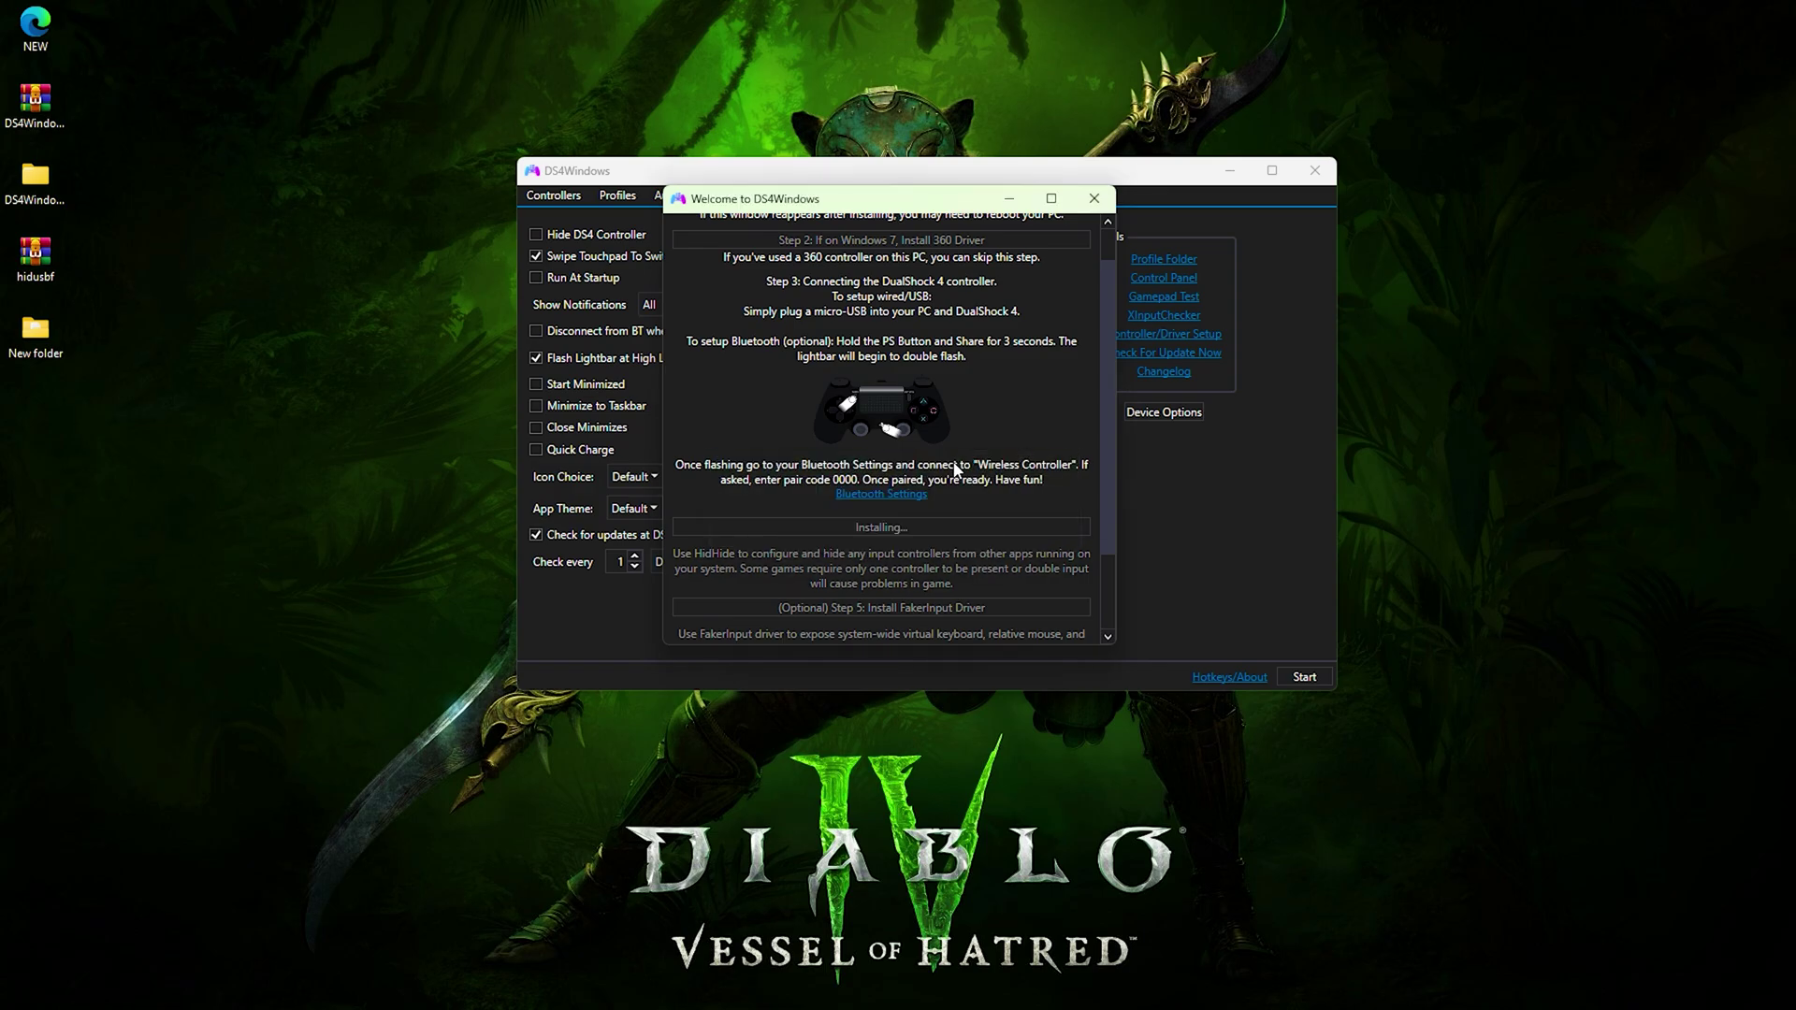
# Step: Install the HidHide driver, accepting the license and postponing the restart
pyautogui.click(994, 659)
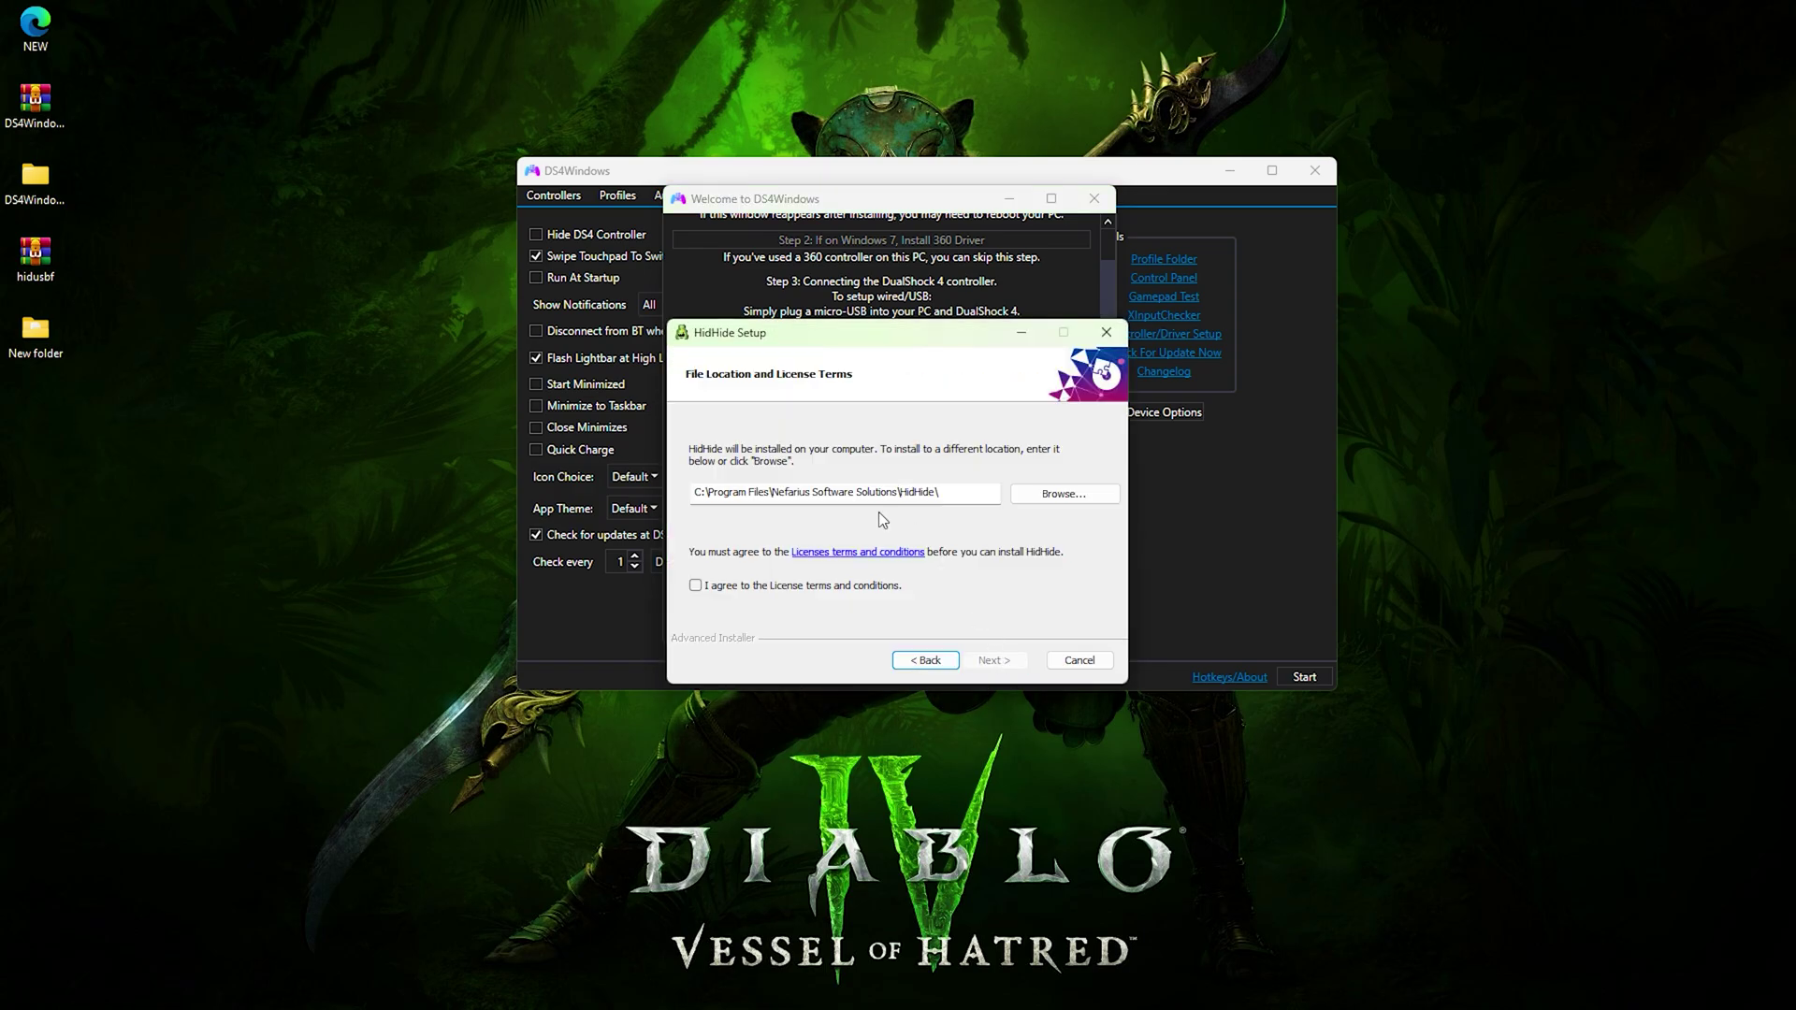
pyautogui.click(709, 588)
pyautogui.click(995, 661)
pyautogui.click(998, 660)
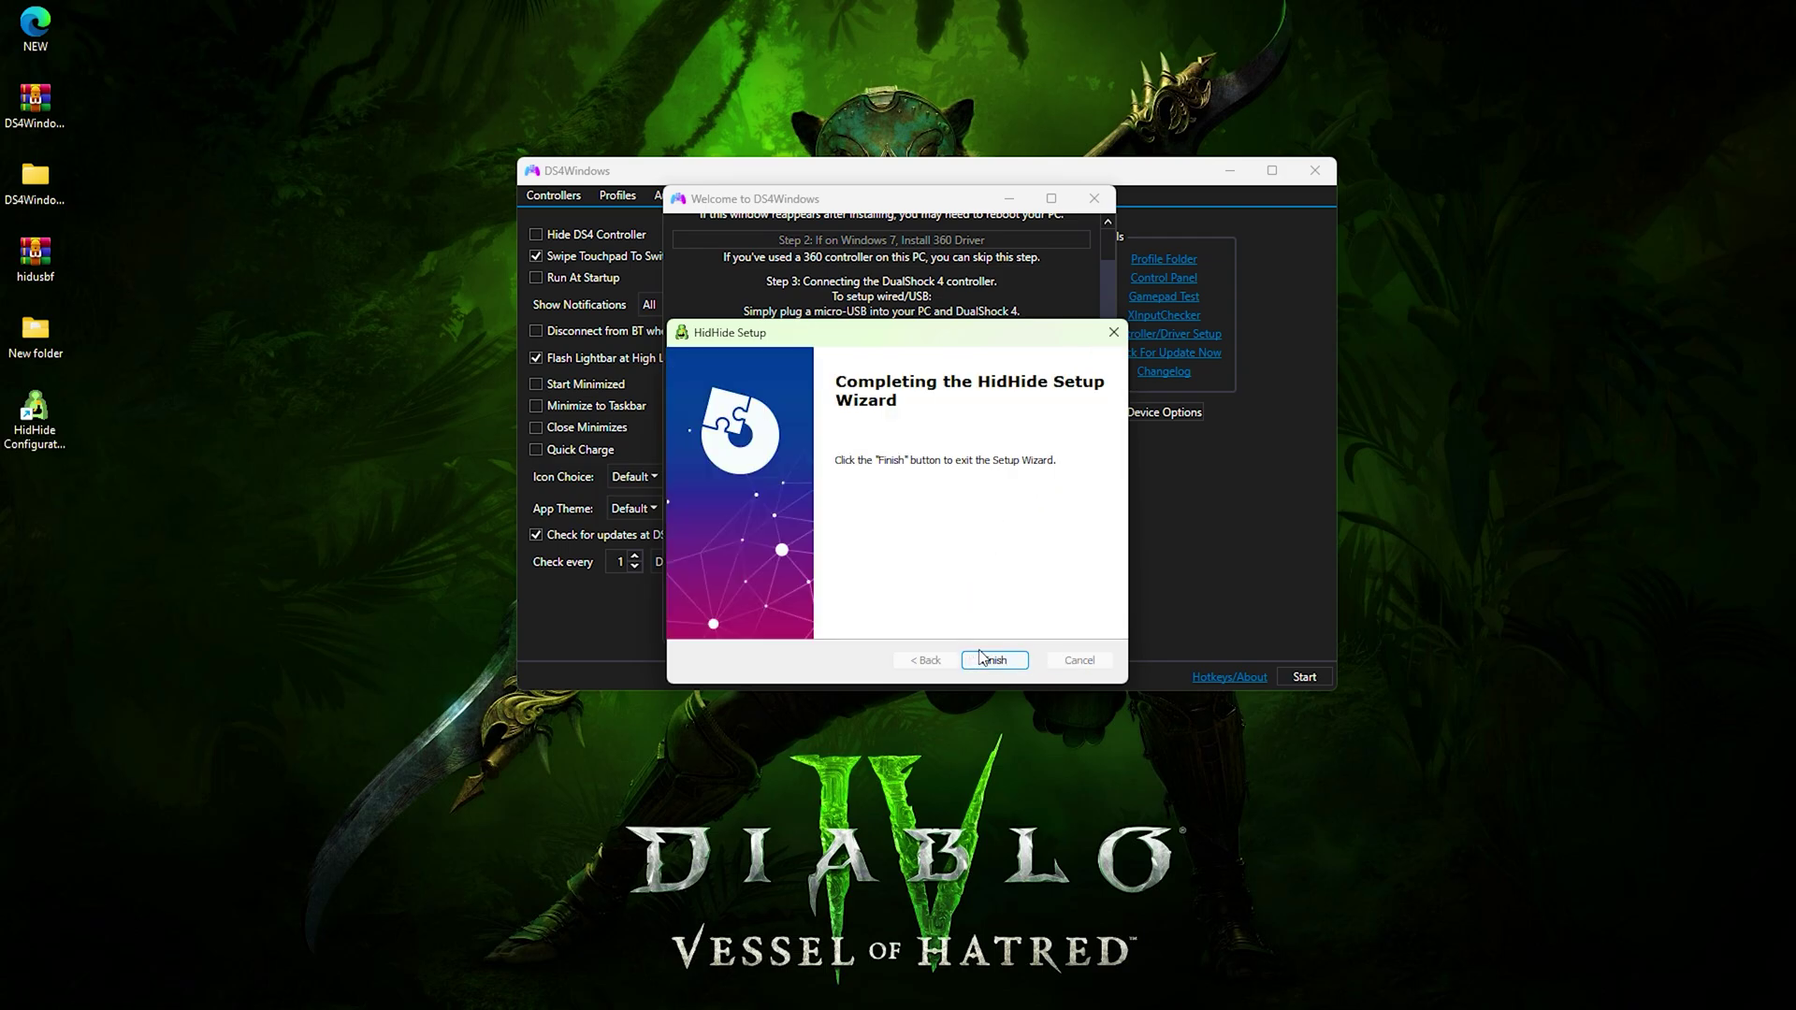
pyautogui.click(991, 660)
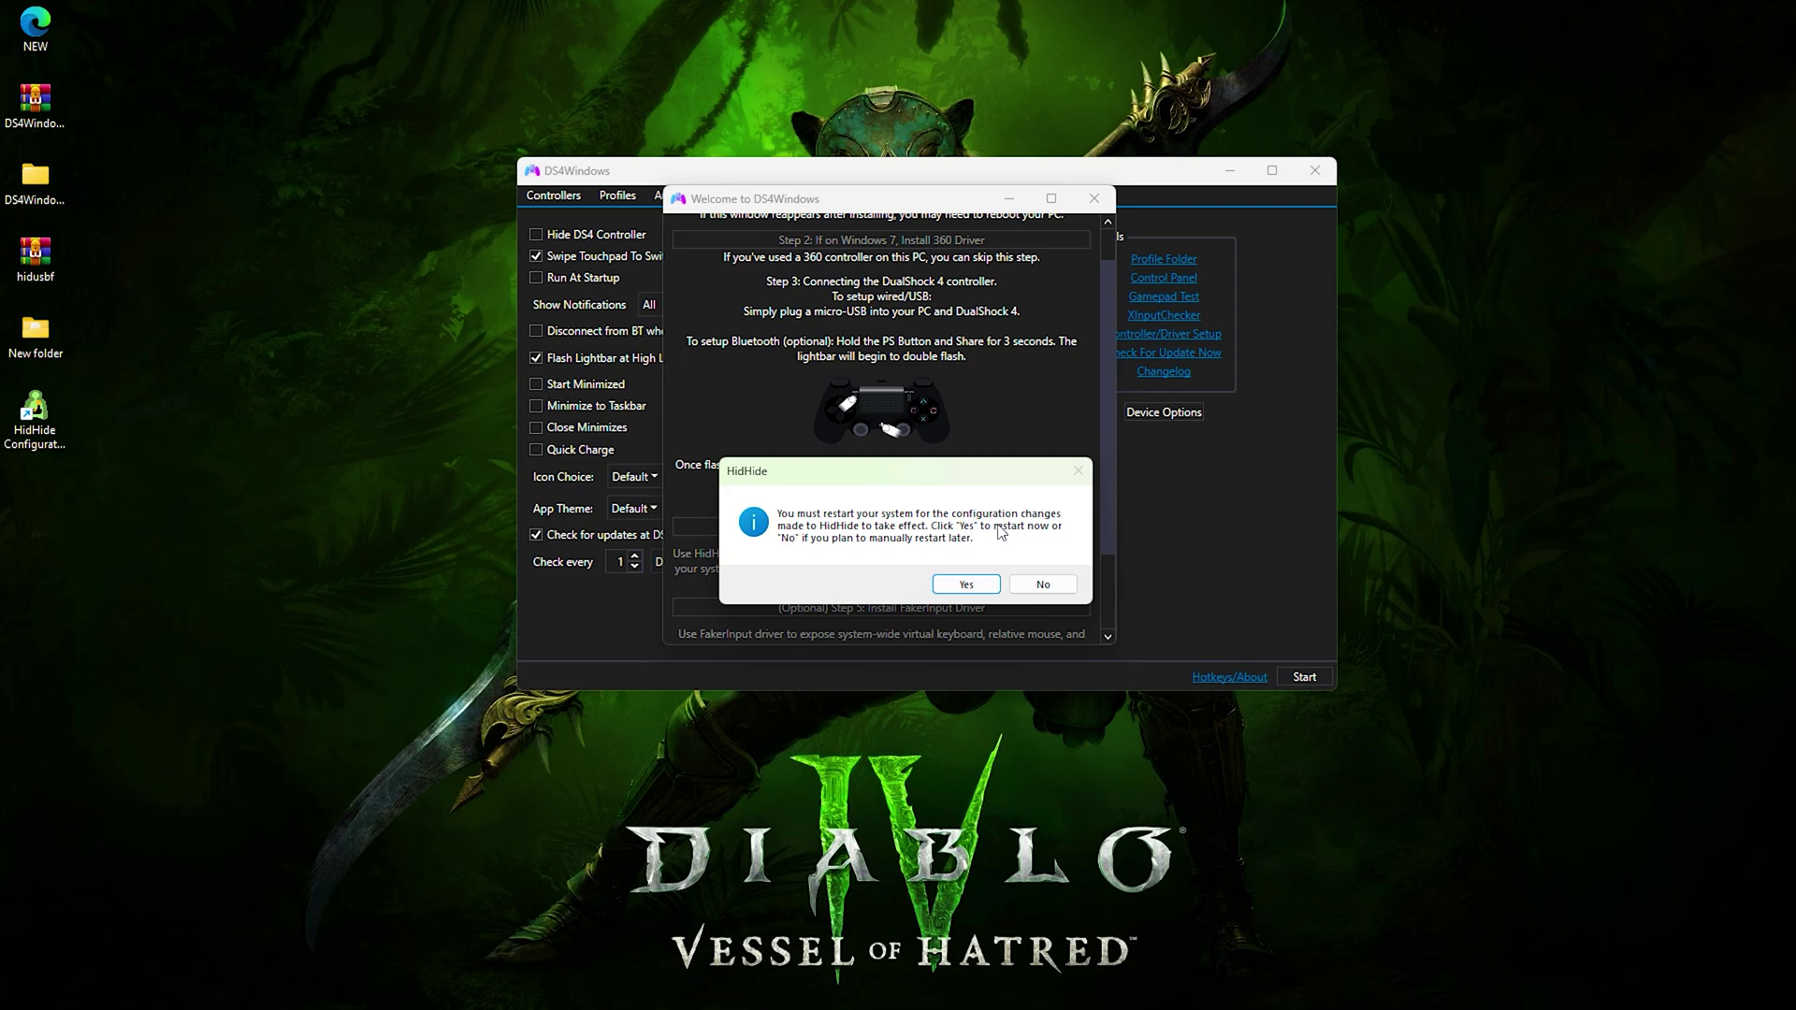
pyautogui.click(1046, 584)
# Step: Repair the FakerInput driver and finish the DS4Windows welcome setup
pyautogui.scroll(-1, 915, 524)
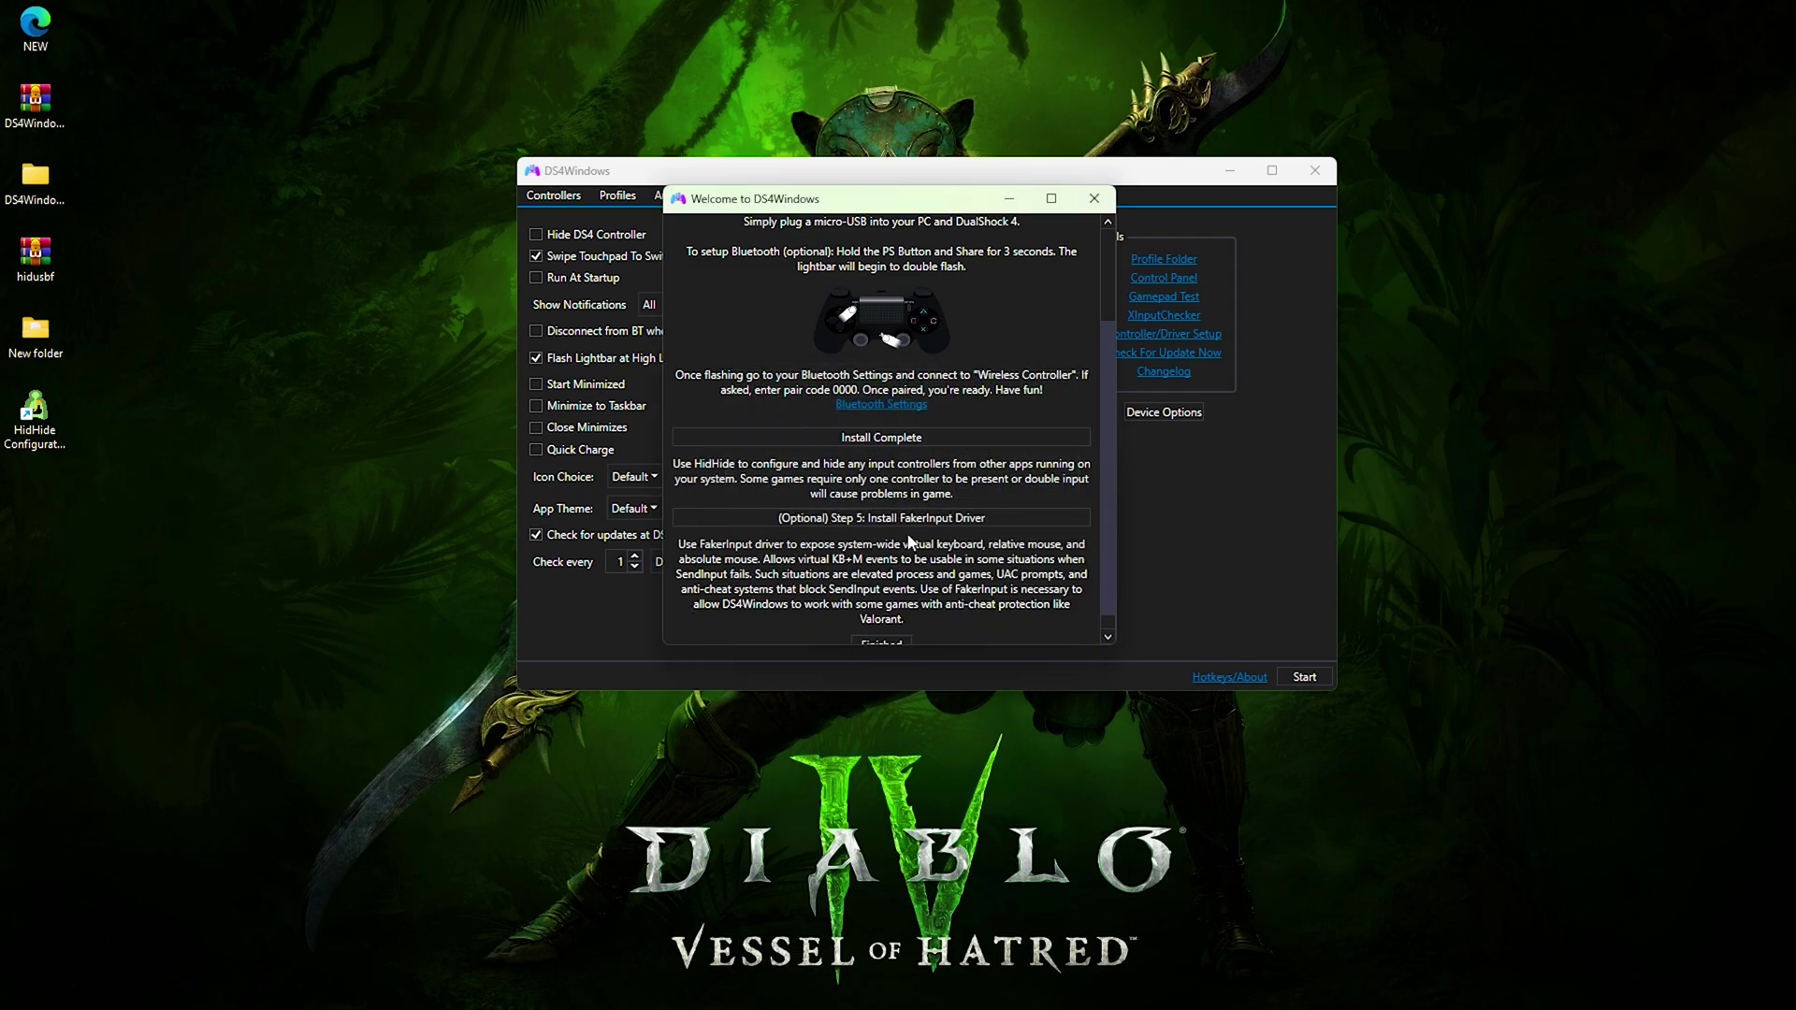
pyautogui.click(1032, 514)
pyautogui.click(995, 661)
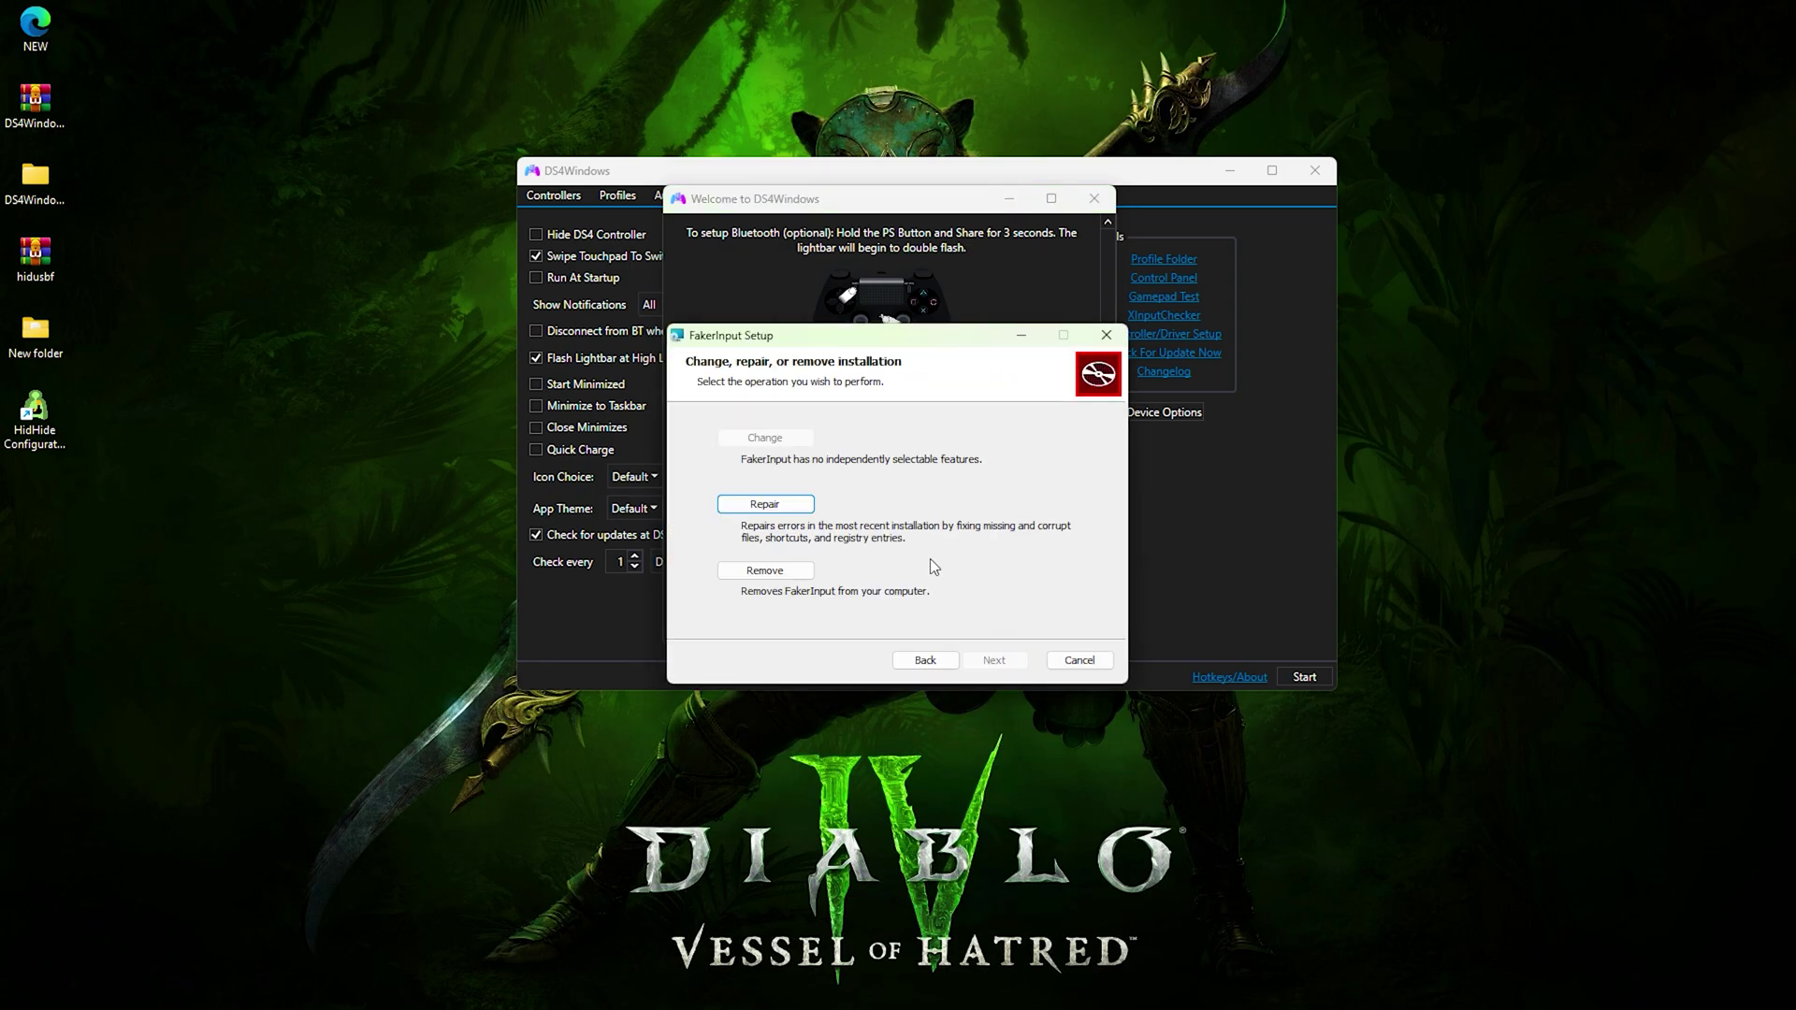
pyautogui.click(765, 505)
pyautogui.click(994, 659)
pyautogui.click(995, 660)
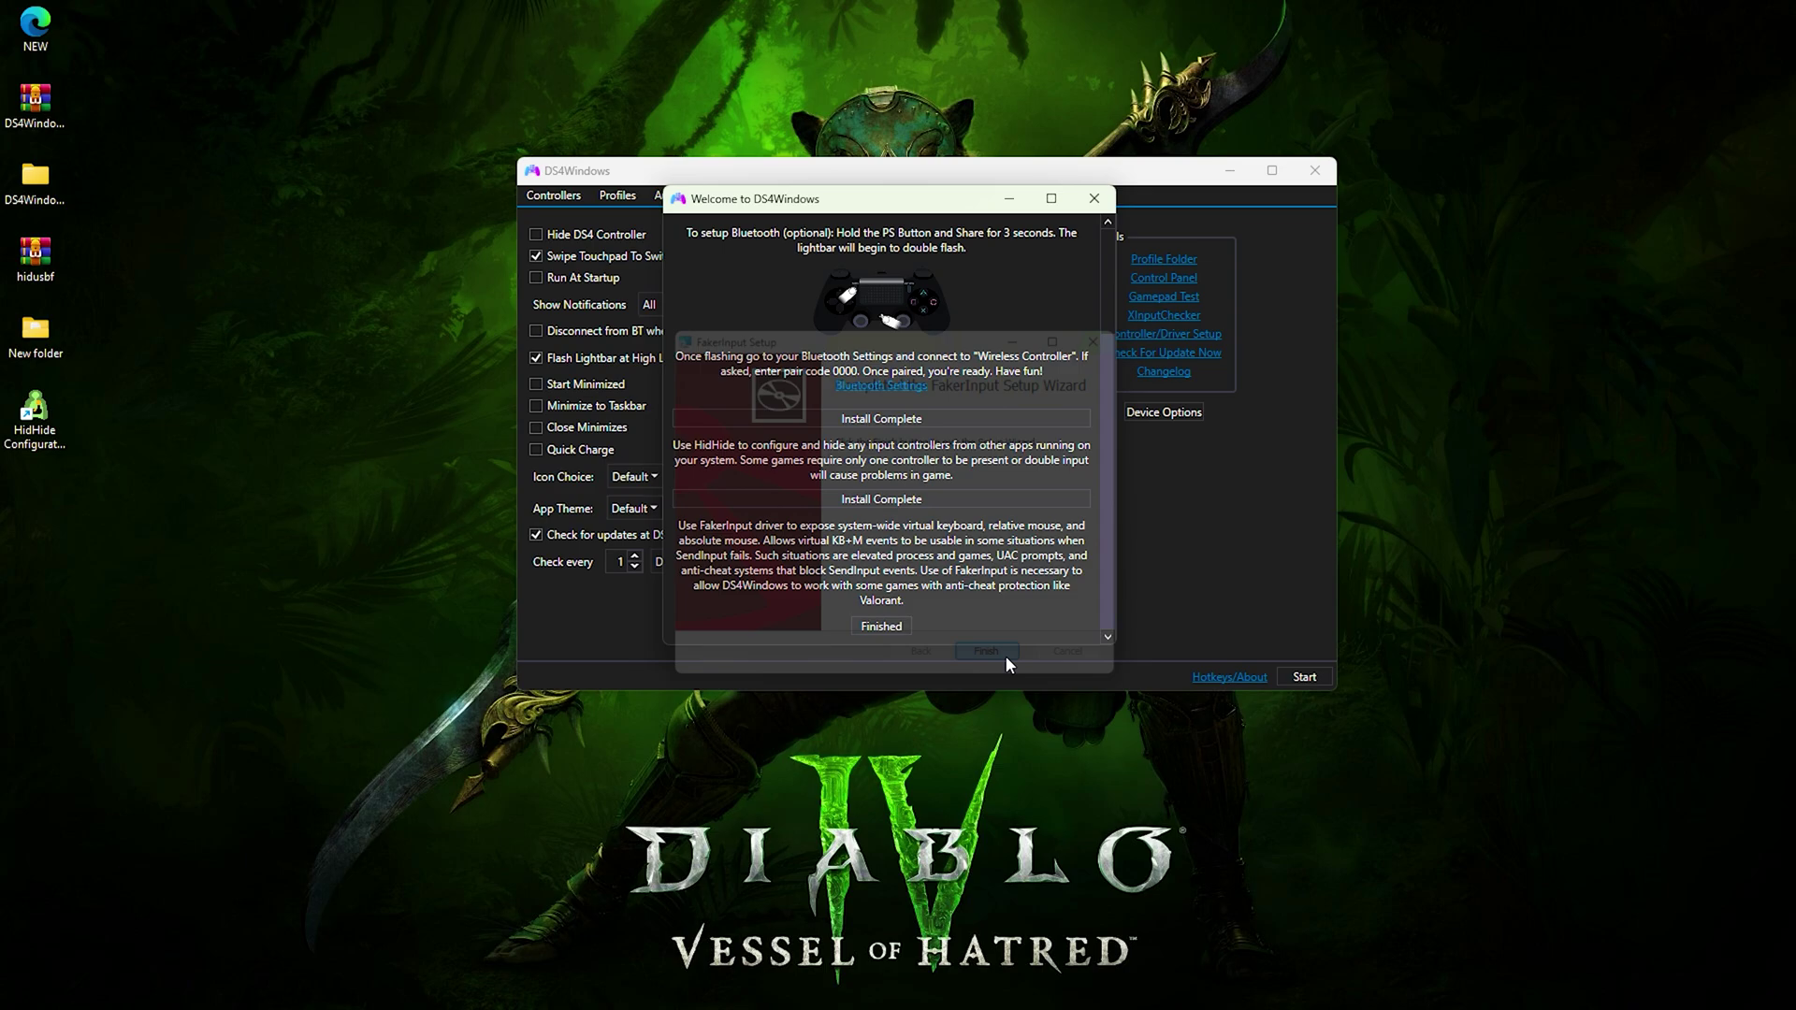
pyautogui.click(881, 626)
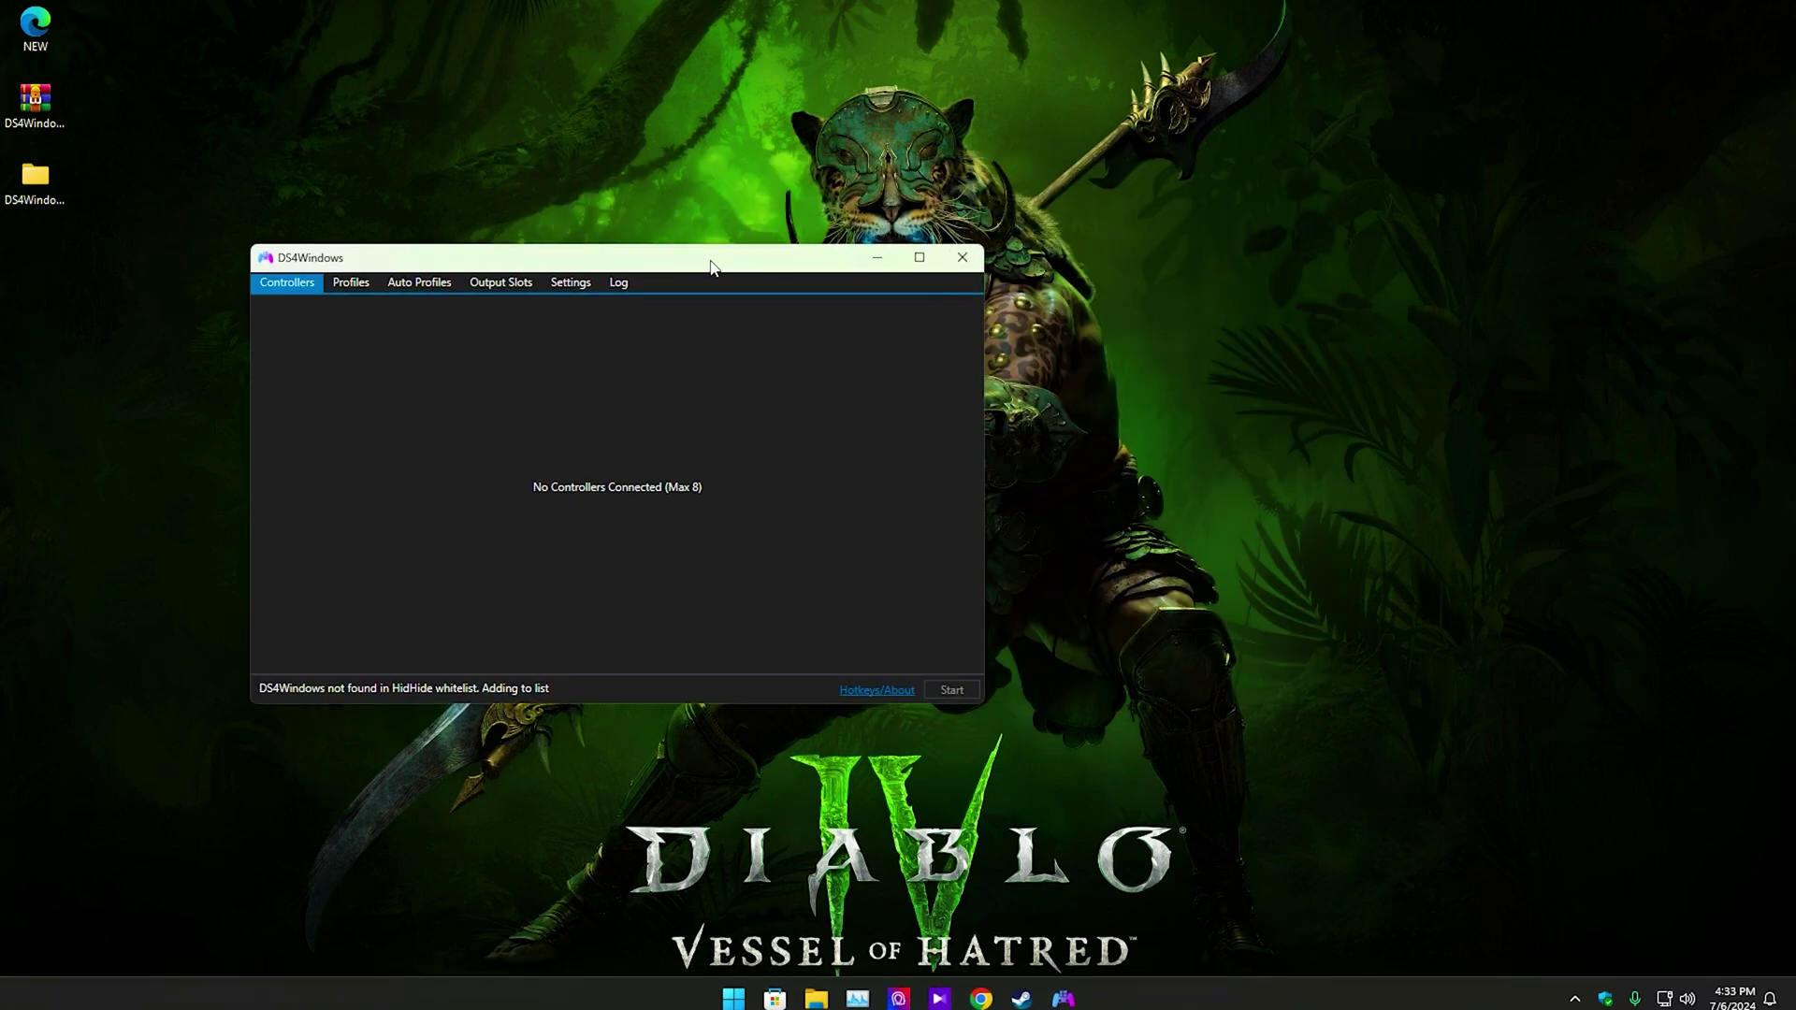
# Step: Delete the Default profile, then relaunch DS4Windows from its extracted folder
pyautogui.moveTo(681, 262); pyautogui.dragTo(1025, 244)
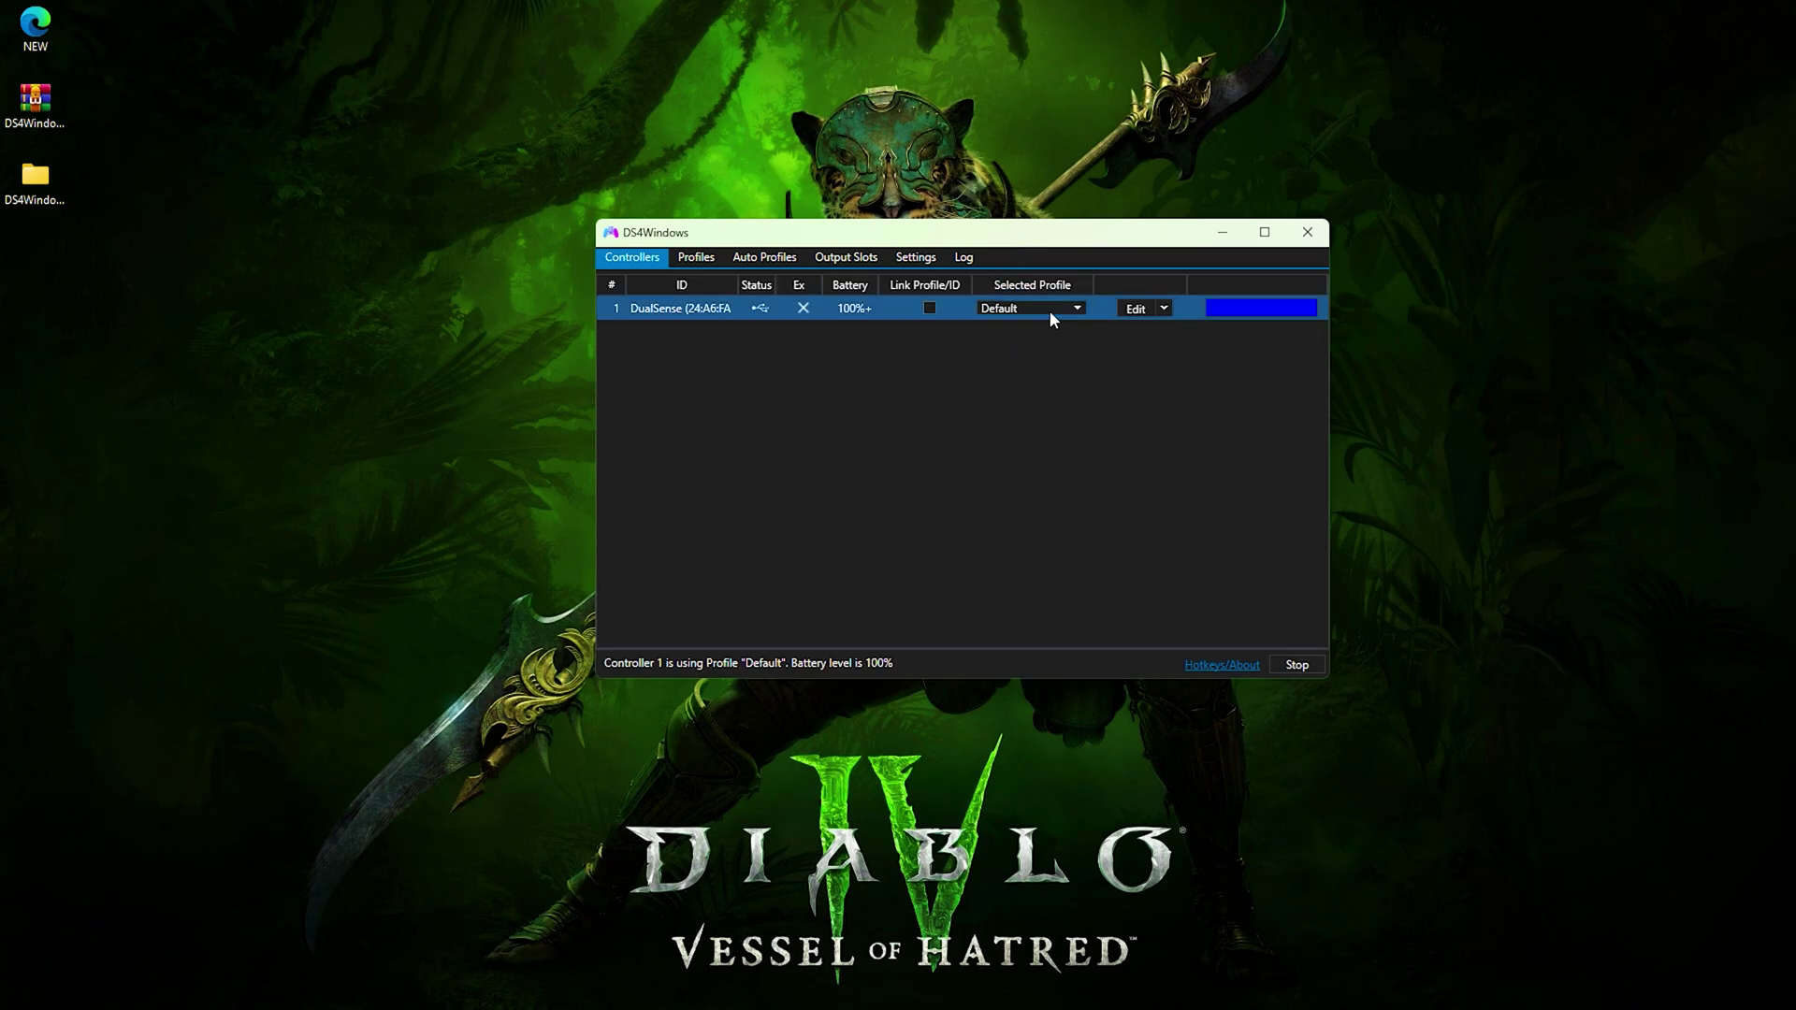
pyautogui.click(695, 259)
pyautogui.click(622, 315)
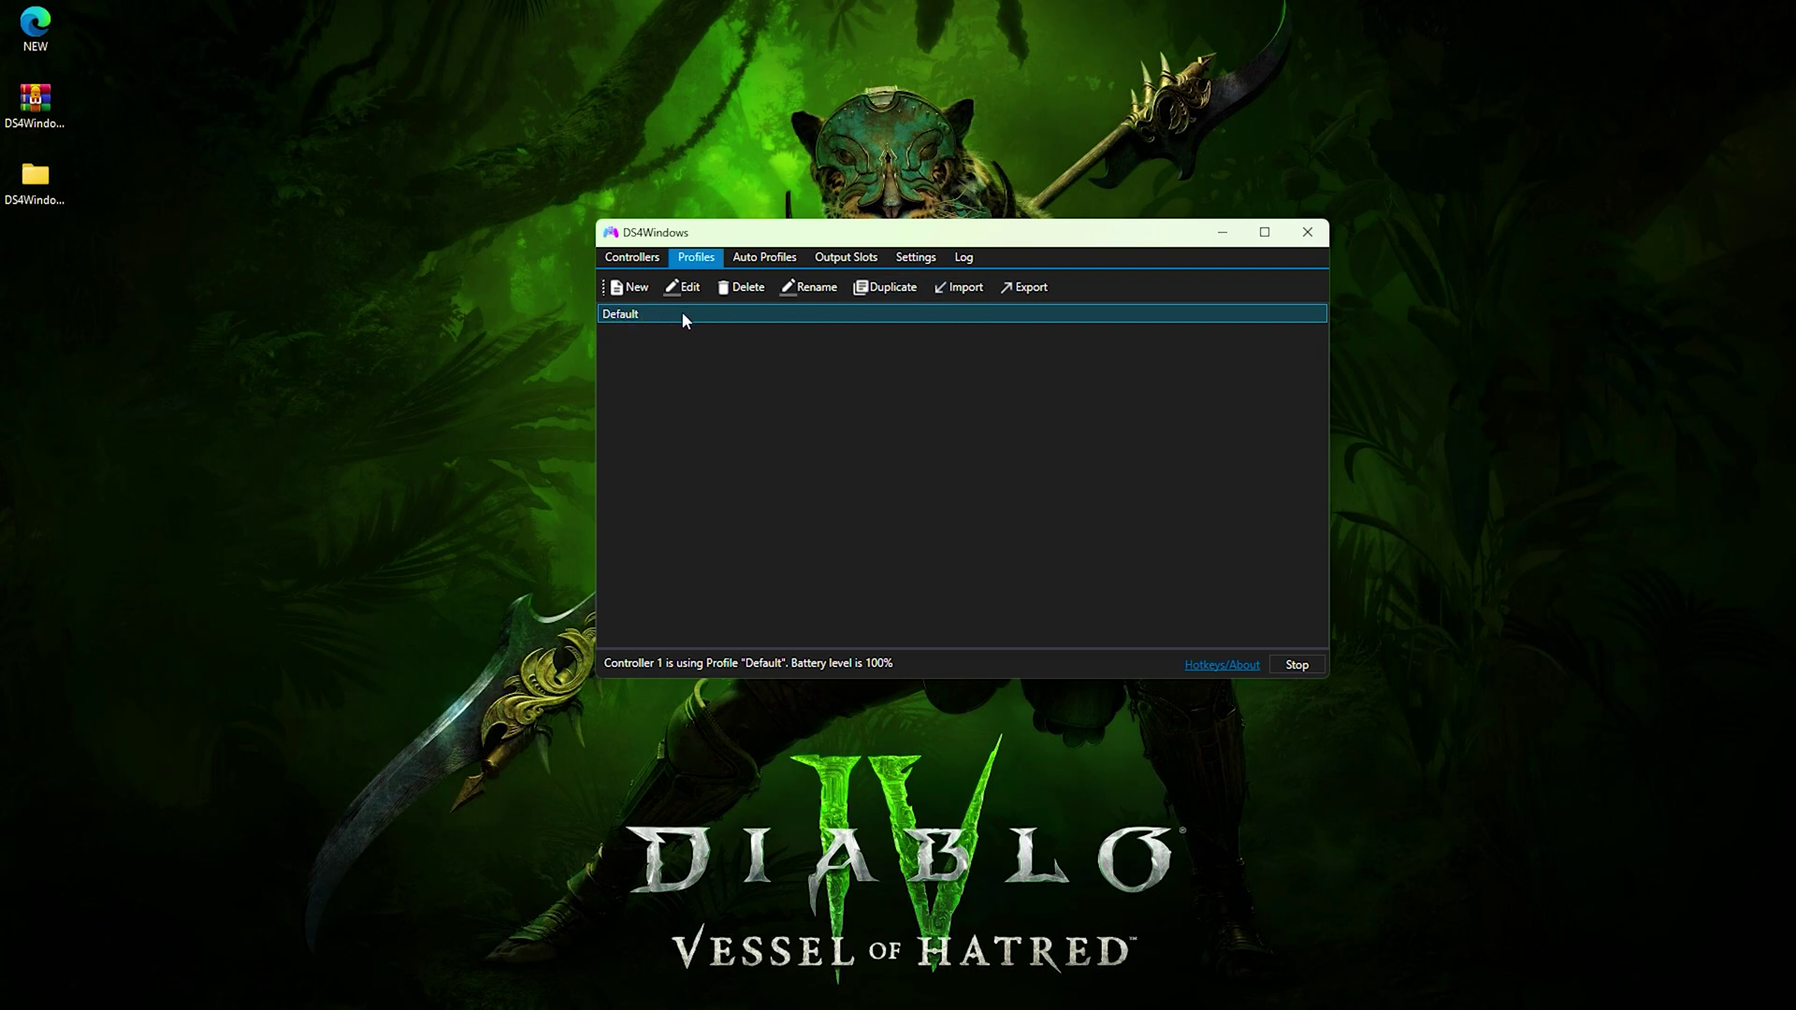
pyautogui.click(744, 288)
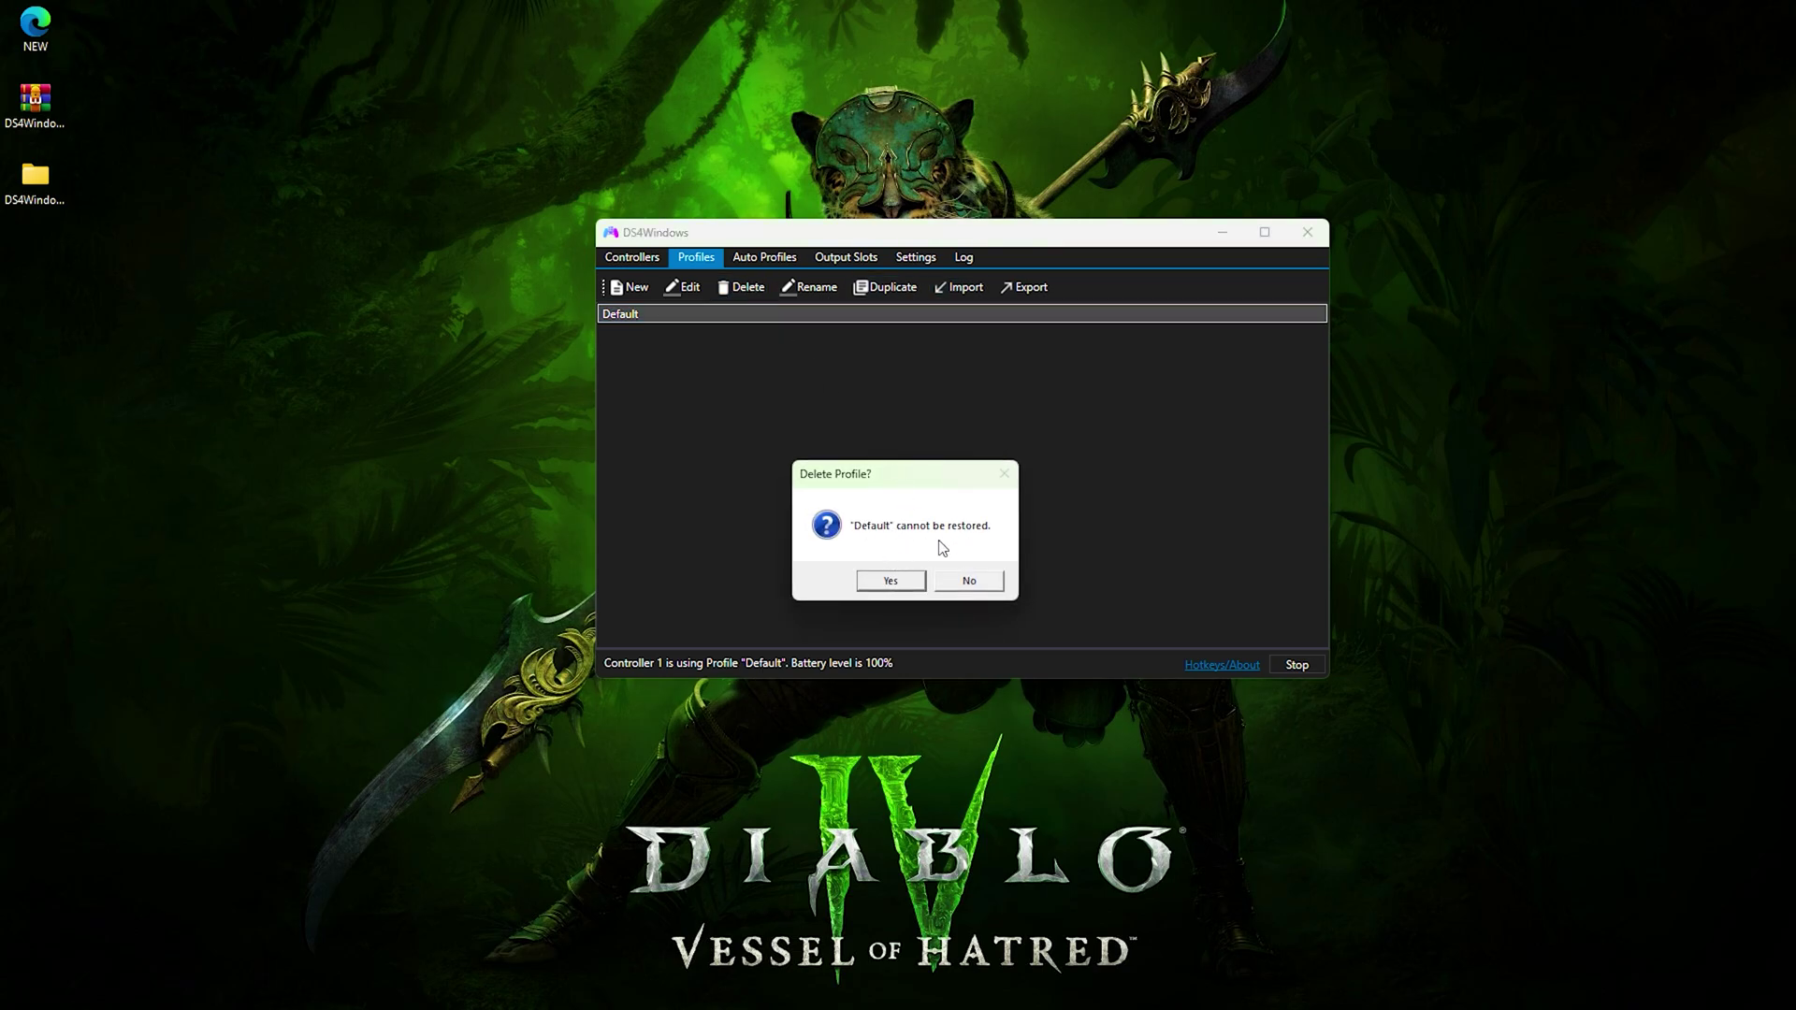
pyautogui.click(881, 582)
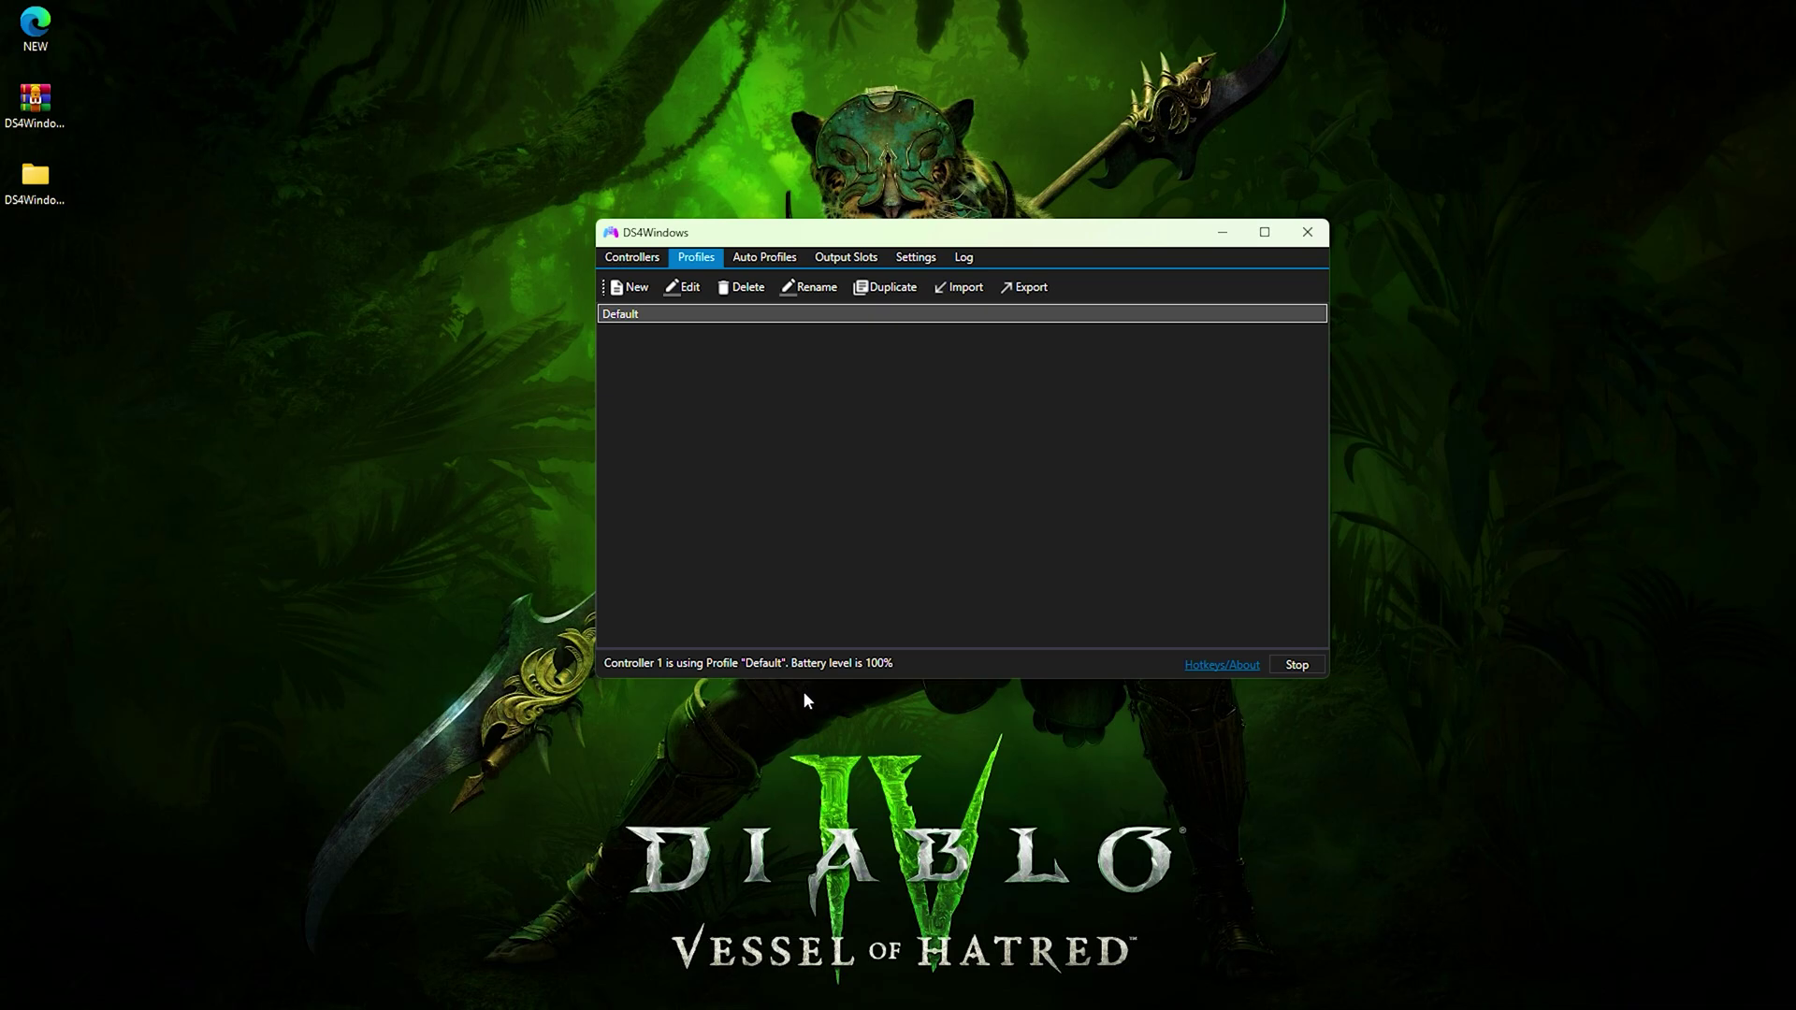
pyautogui.click(837, 989)
pyautogui.doubleClick(331, 391)
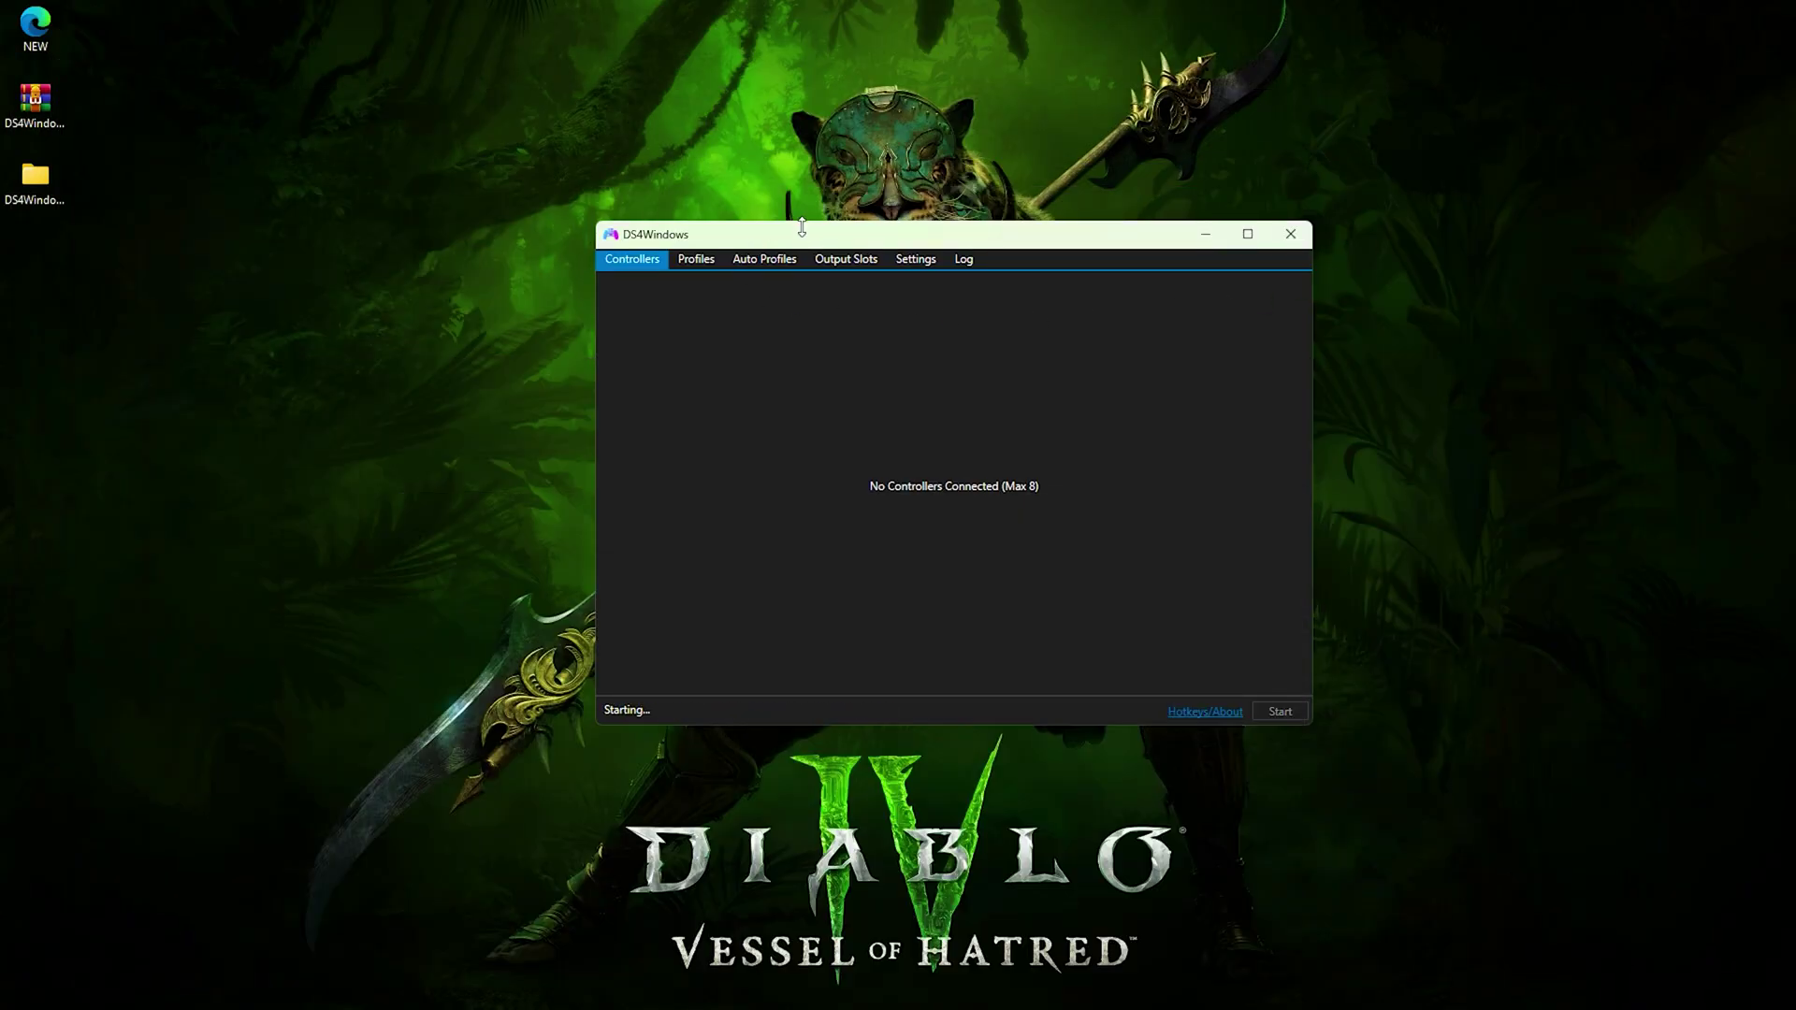
# Step: Import the NEW profile file from the Desktop
pyautogui.moveTo(804, 221); pyautogui.dragTo(805, 216)
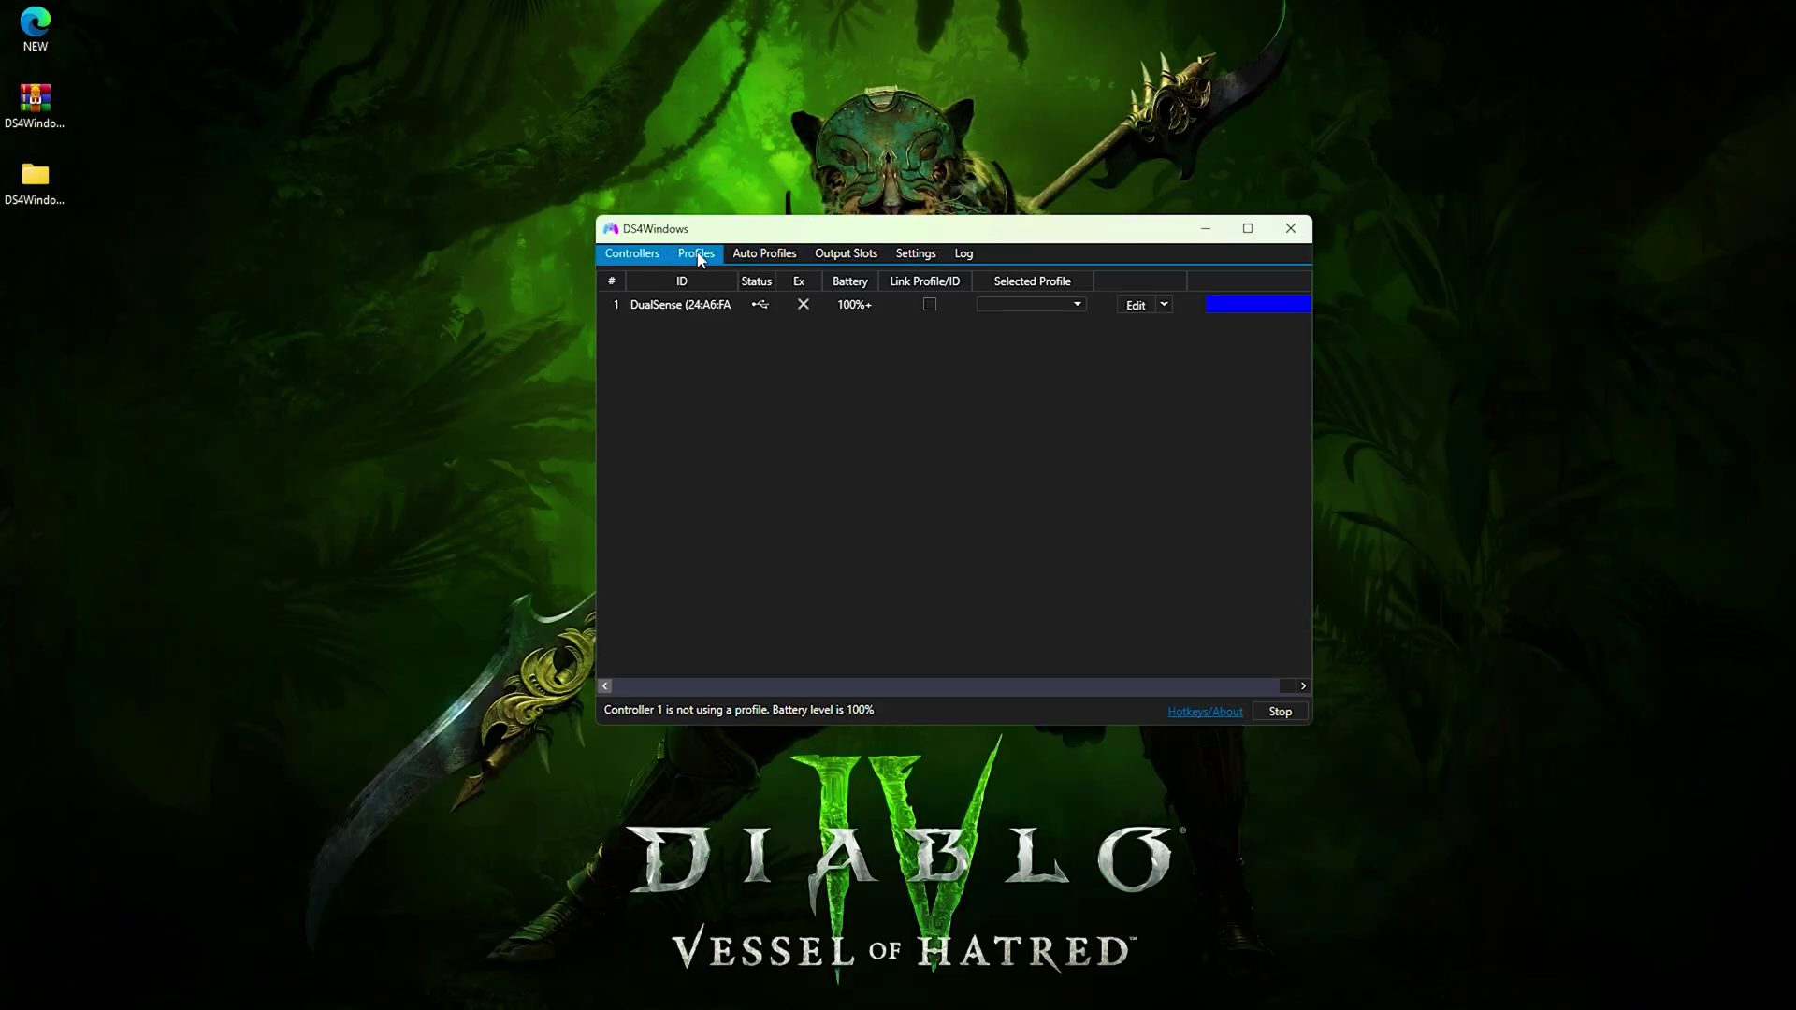
pyautogui.click(681, 309)
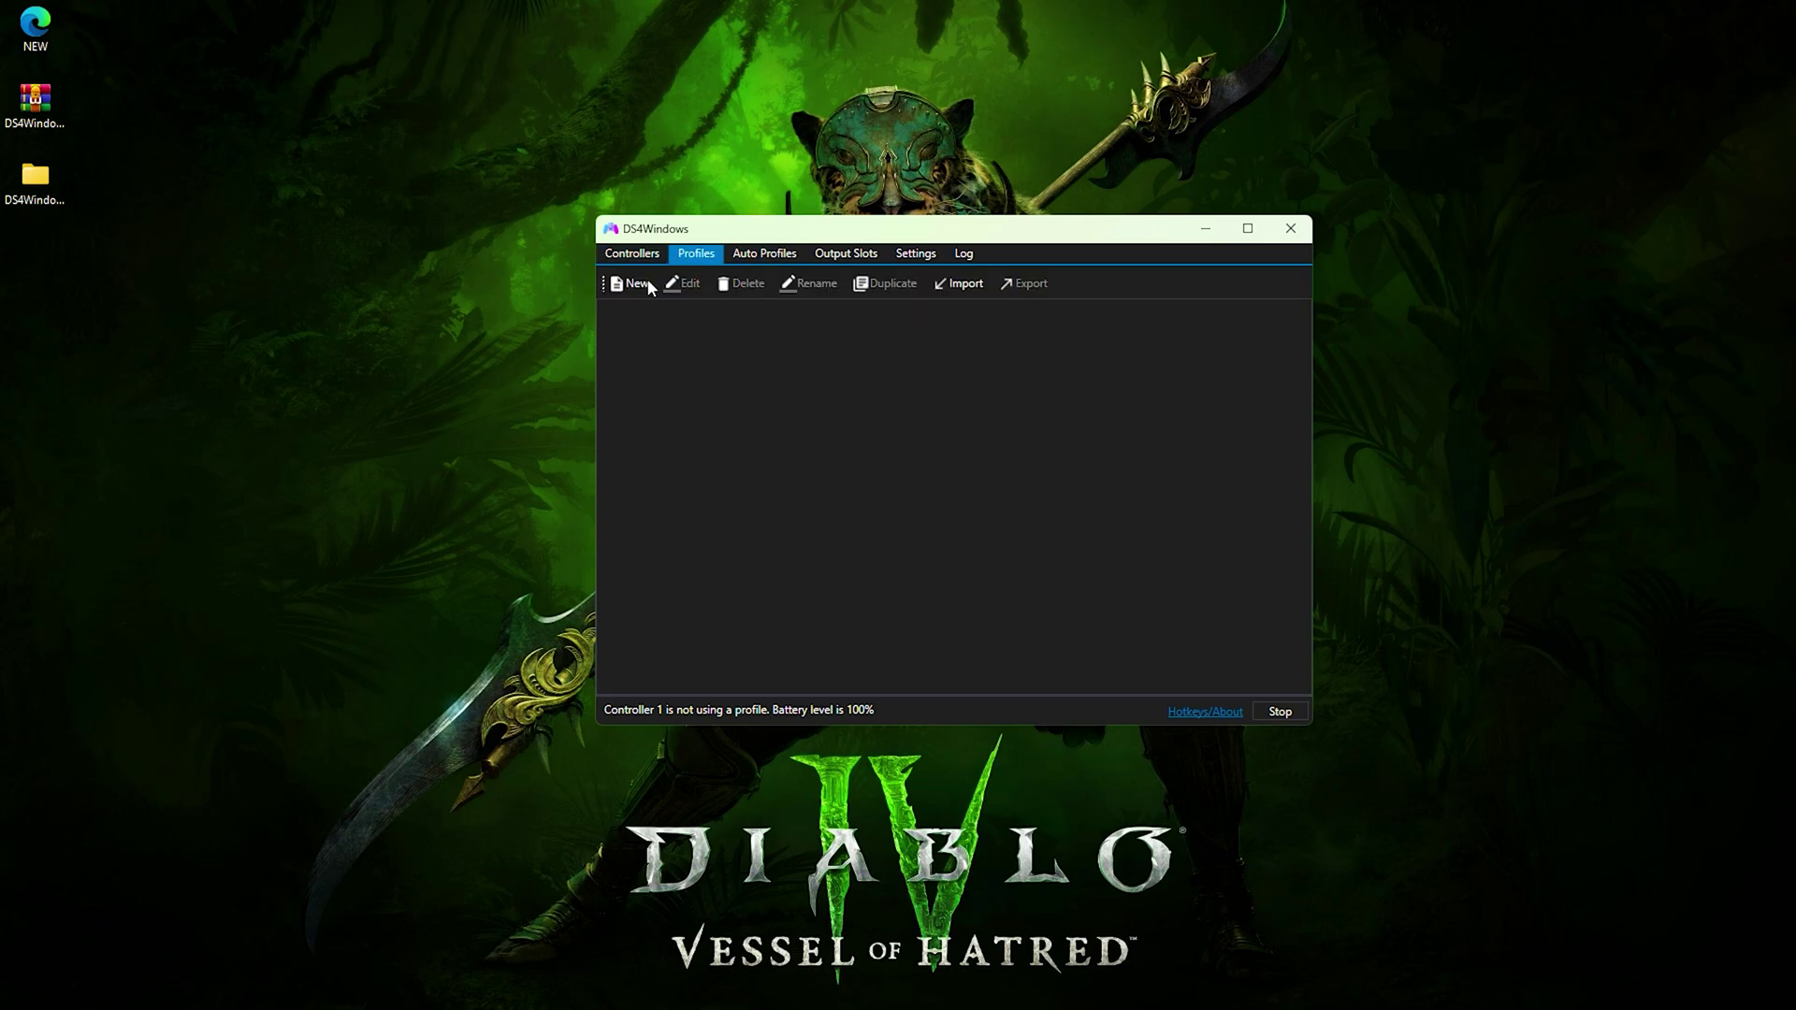
pyautogui.click(948, 284)
pyautogui.click(671, 464)
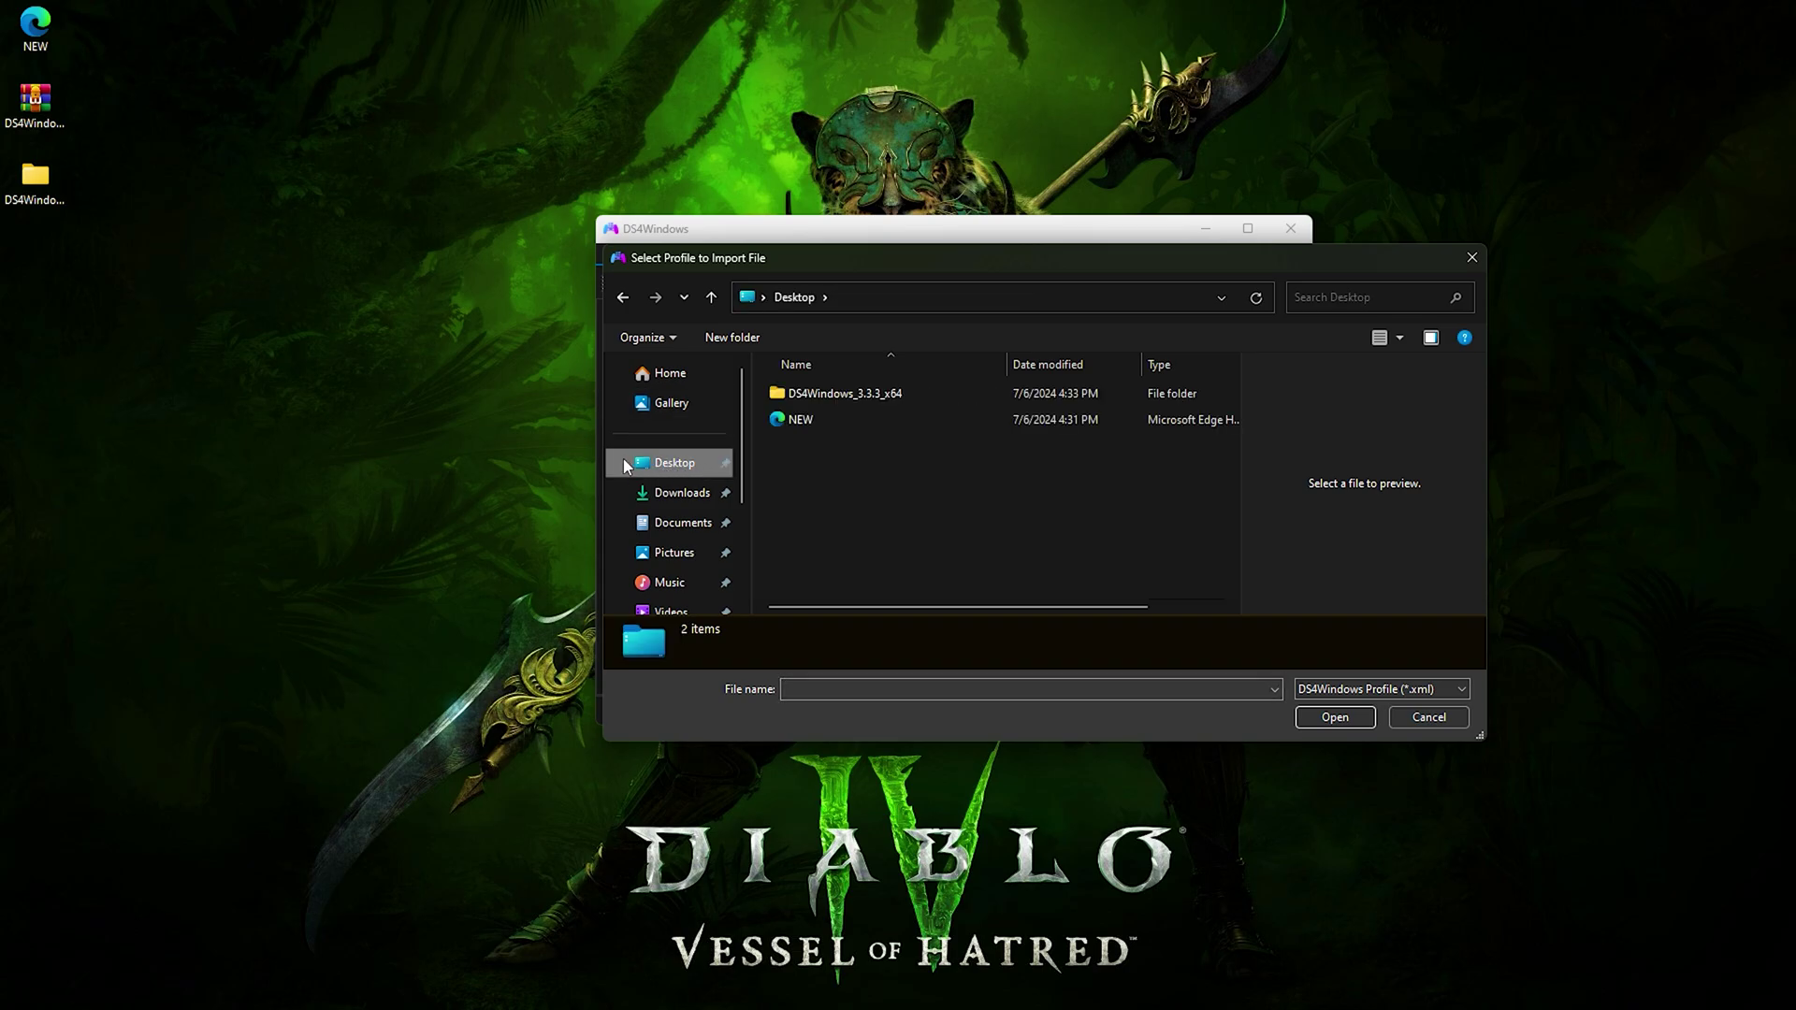
pyautogui.click(836, 421)
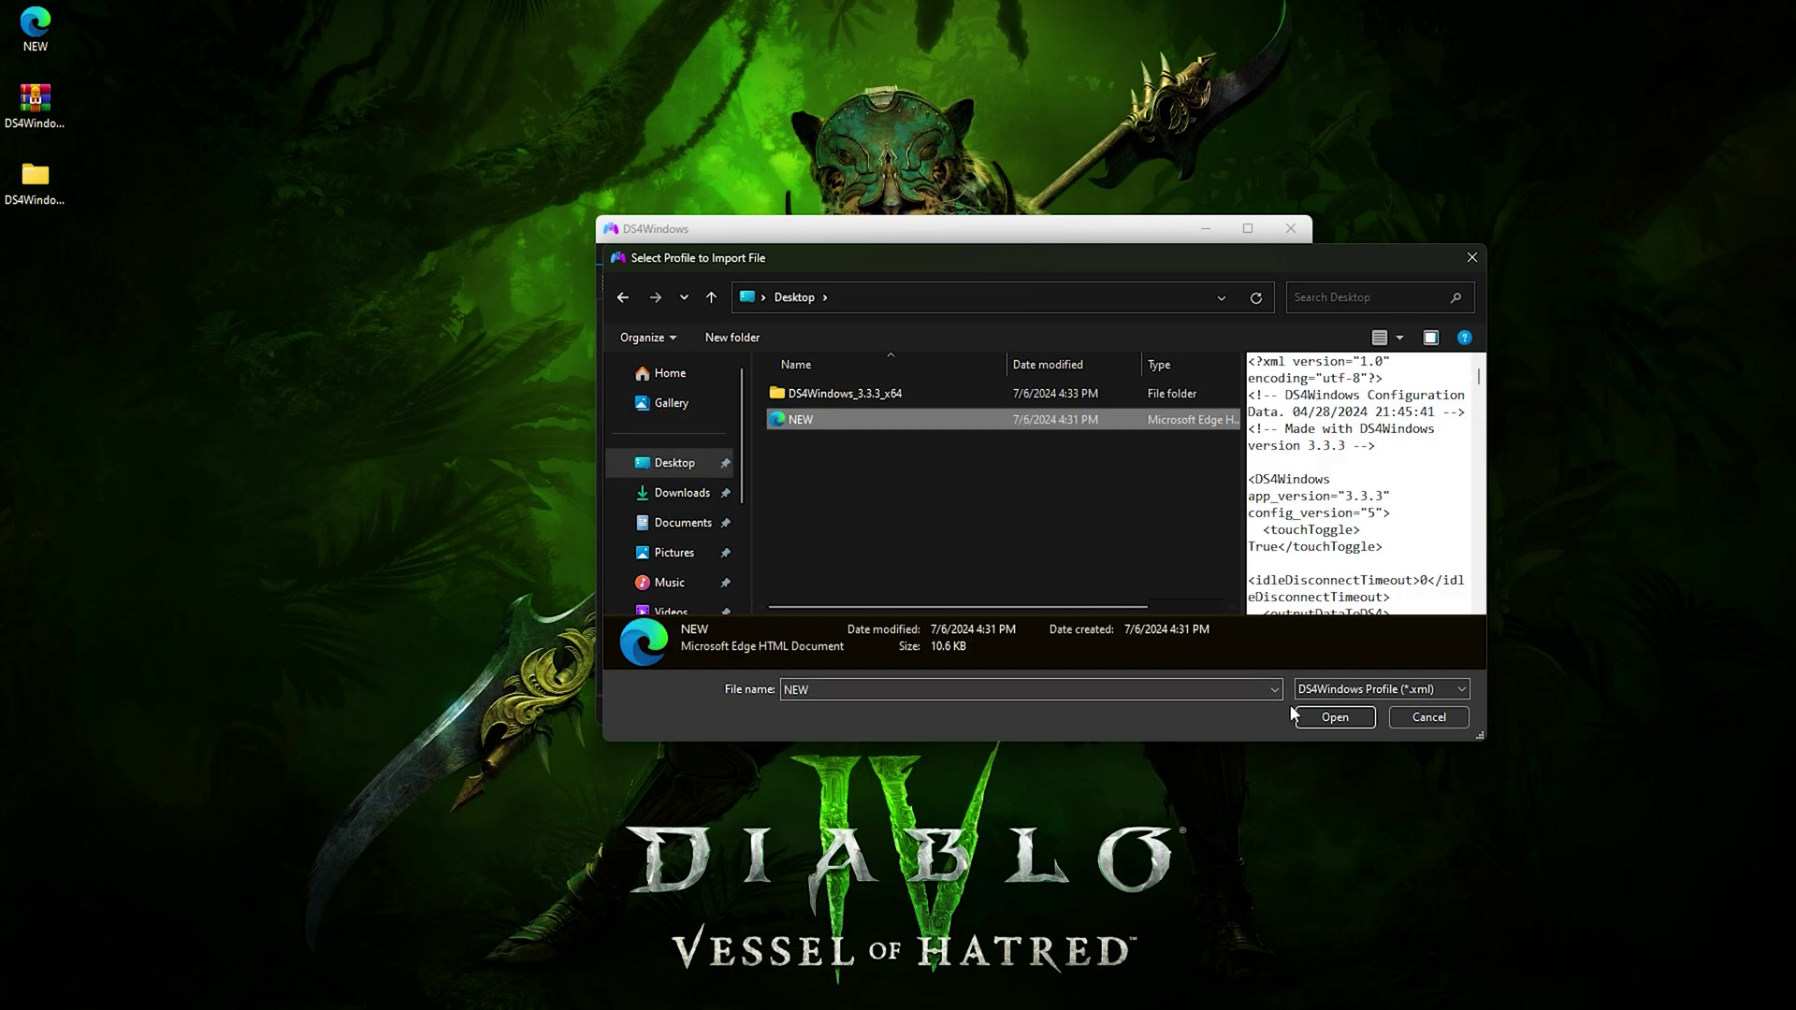
pyautogui.click(1335, 718)
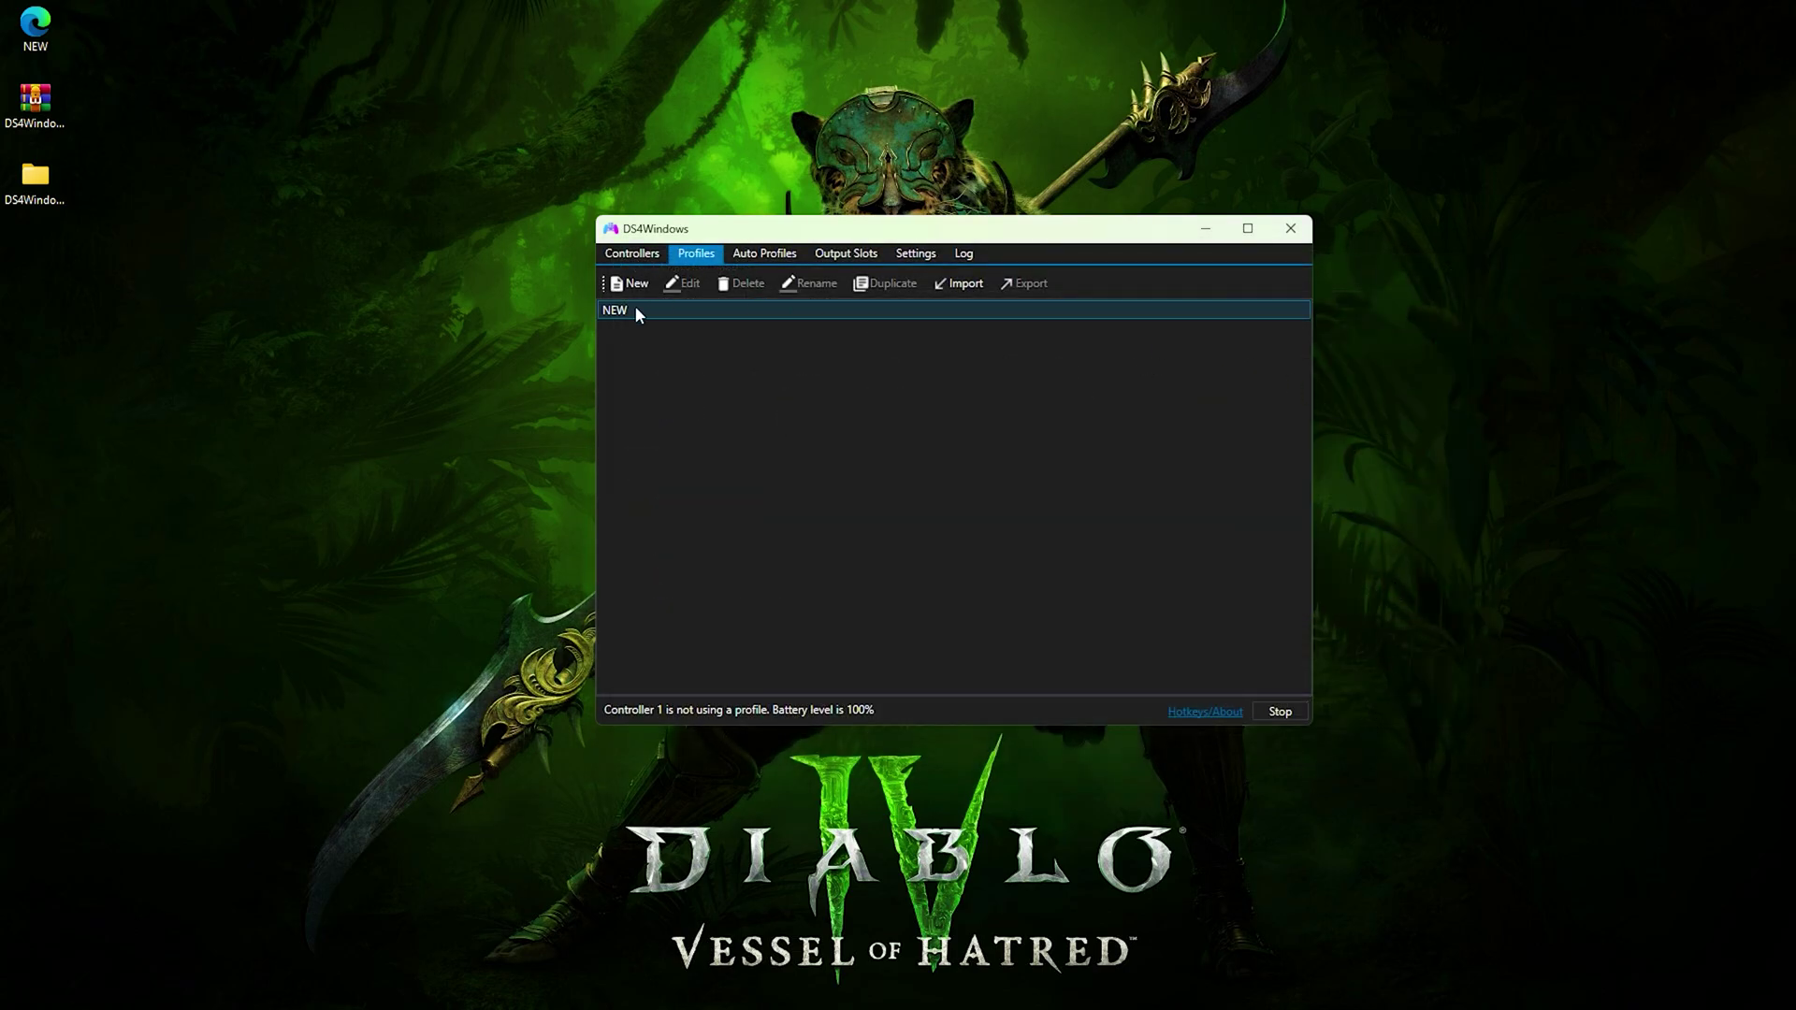
# Step: Select NEW as the DualSense controller's profile on the Controllers tab
pyautogui.click(633, 256)
pyautogui.click(1035, 305)
pyautogui.click(1008, 329)
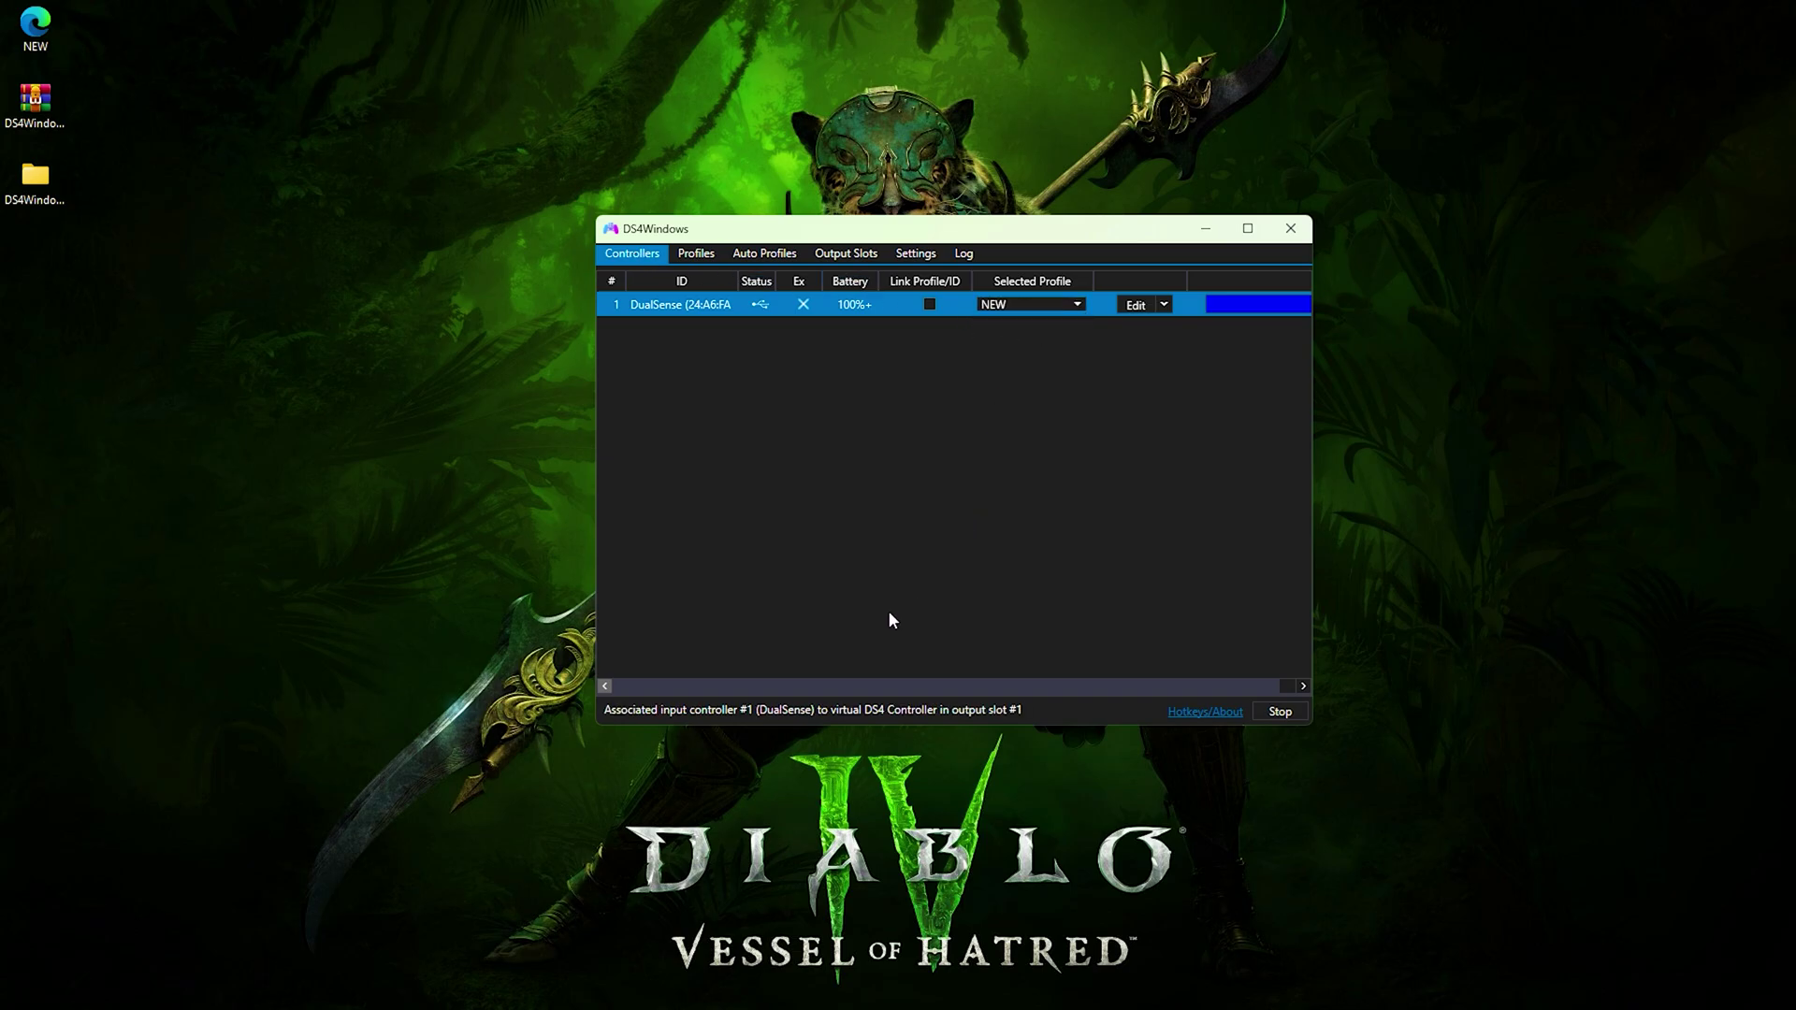
# Step: Open the NEW profile in the editor and enlarge the editor window
pyautogui.click(1137, 305)
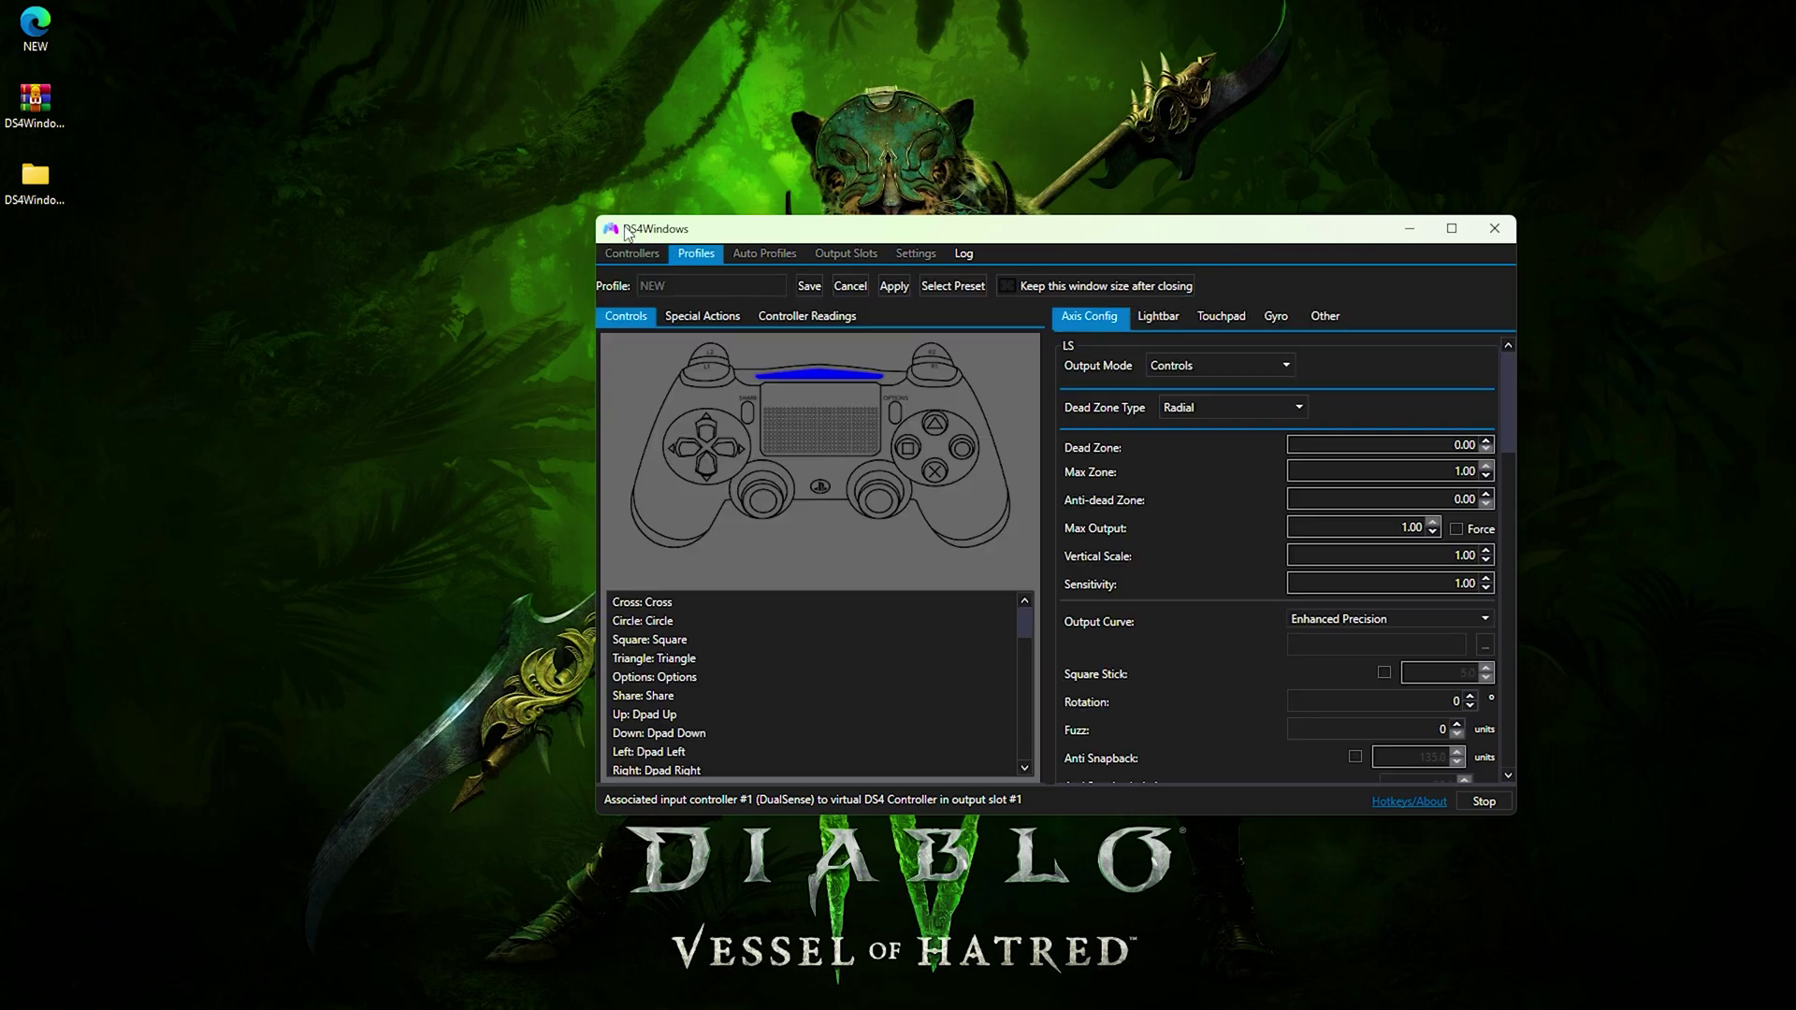
pyautogui.moveTo(597, 213); pyautogui.dragTo(125, 37)
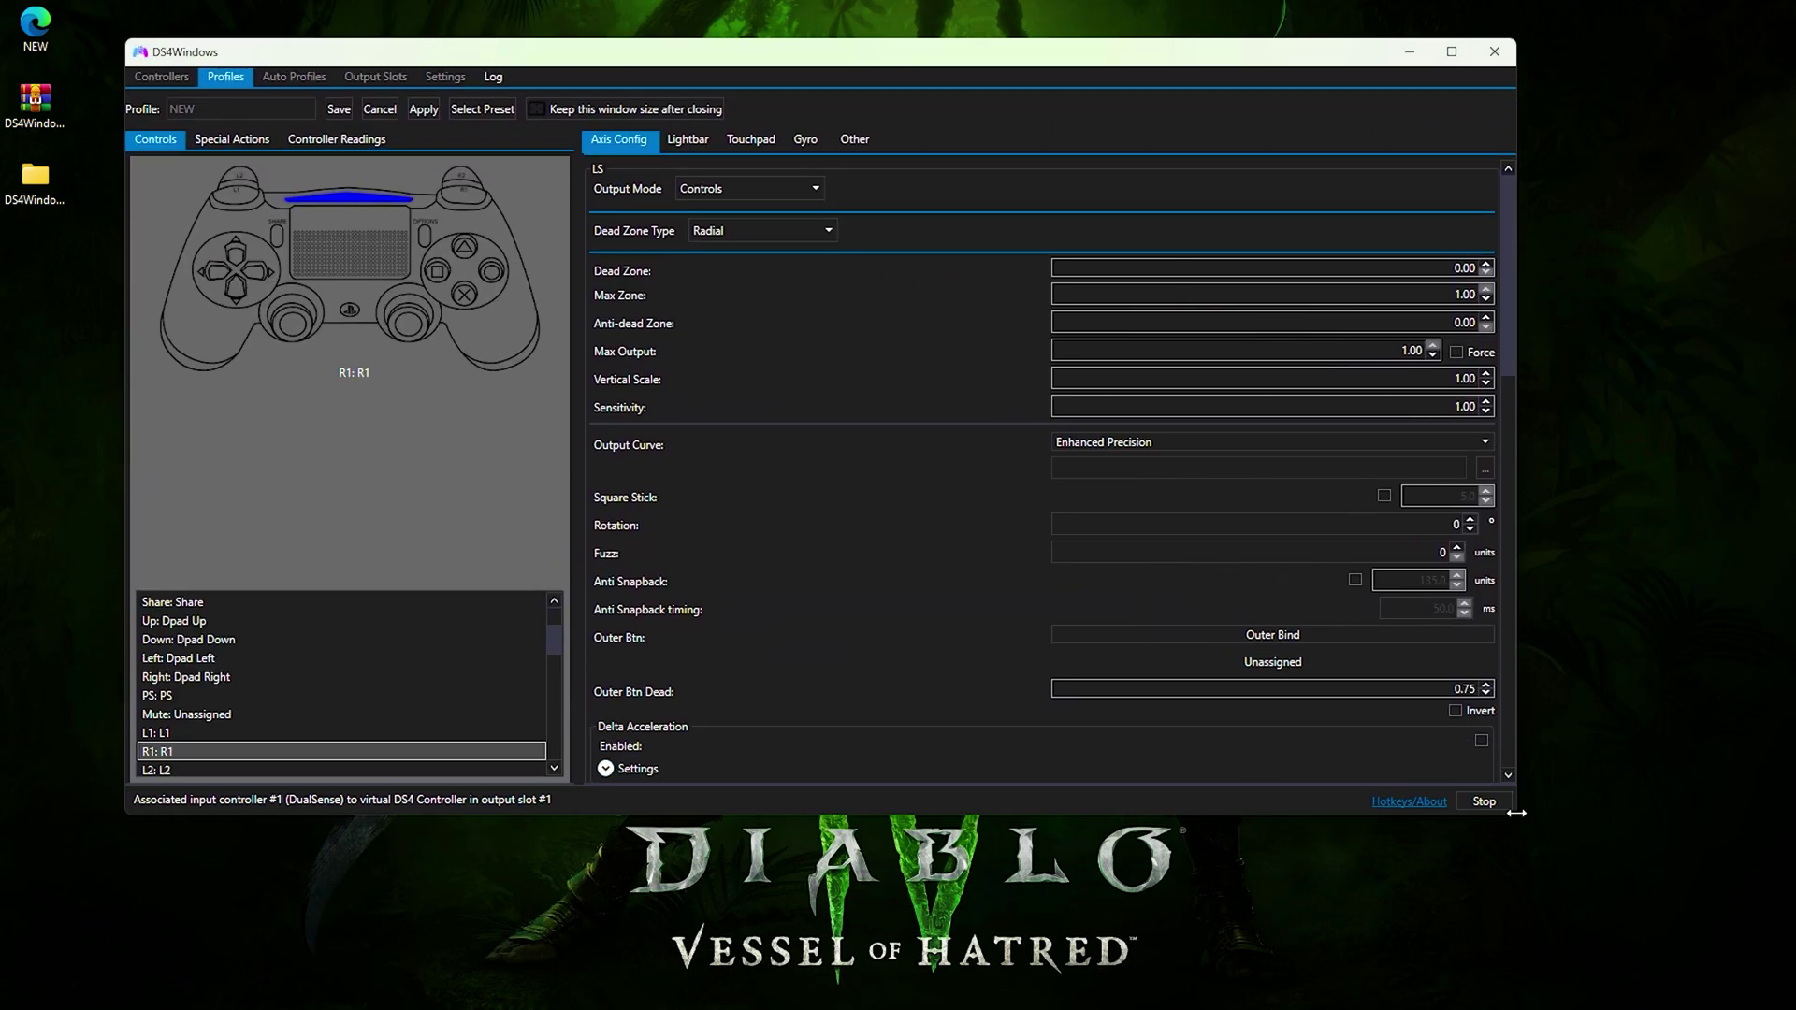
pyautogui.moveTo(1516, 815); pyautogui.dragTo(1707, 924)
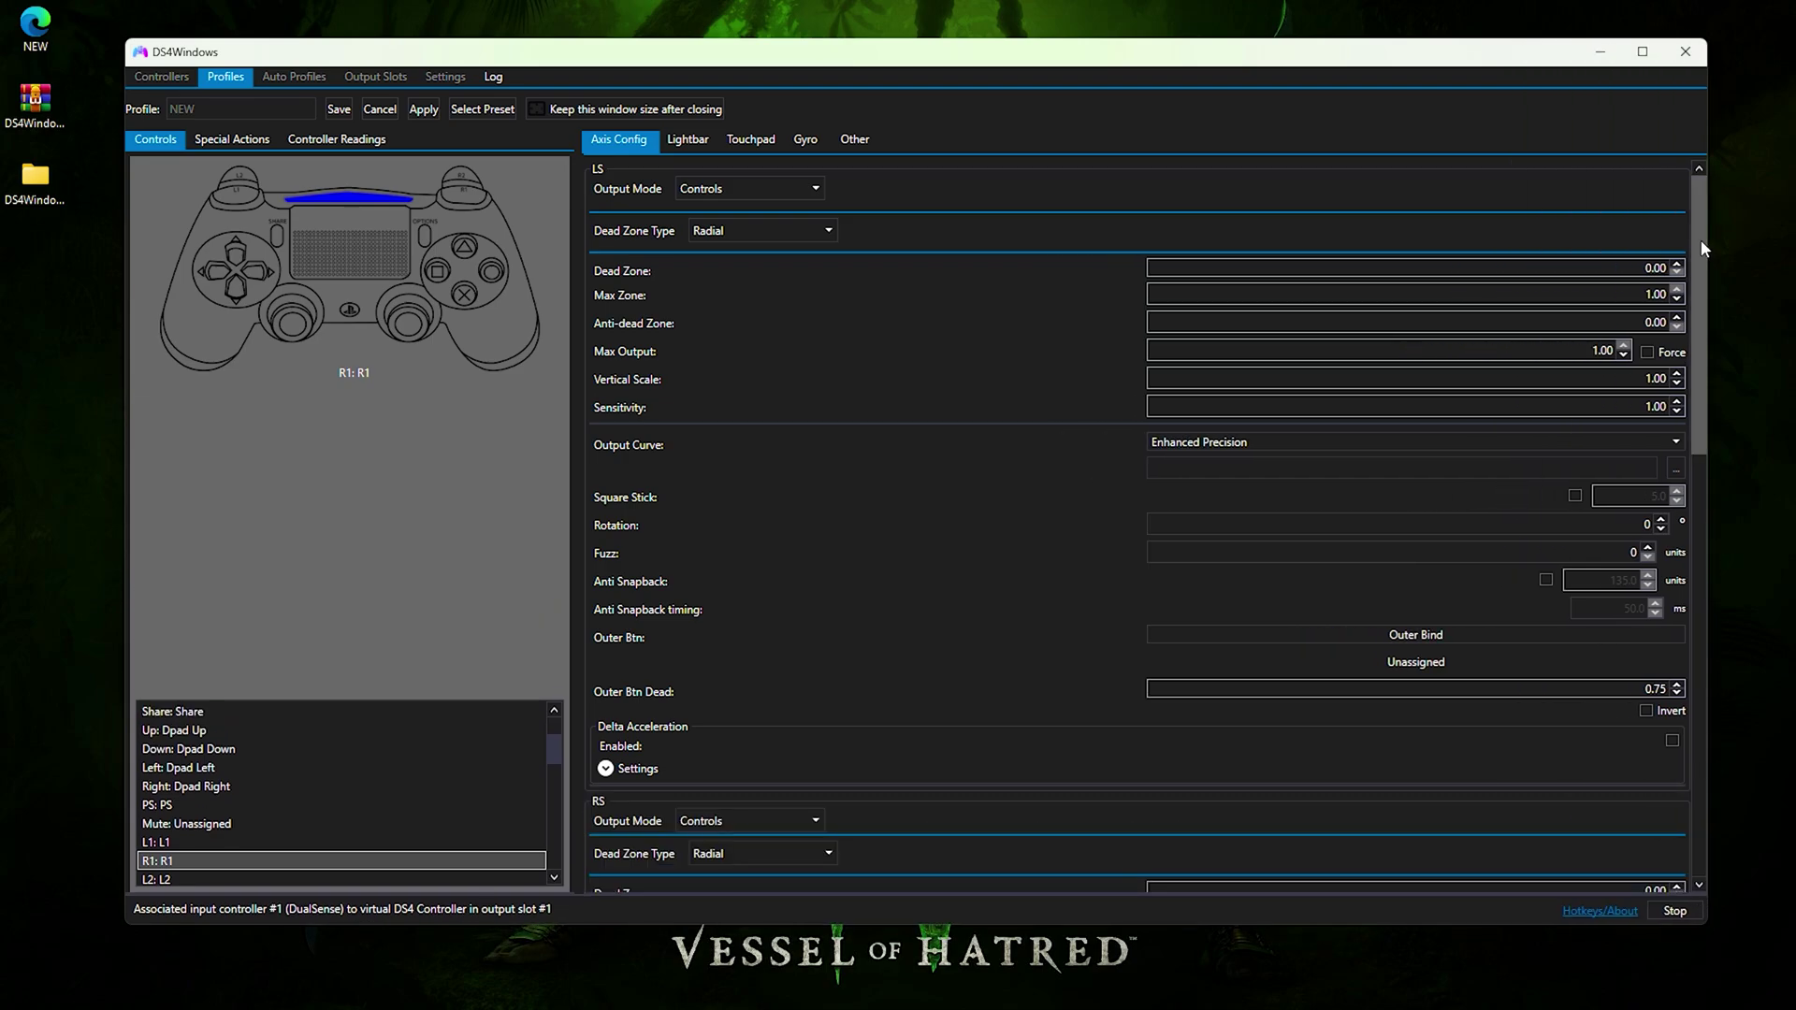
pyautogui.moveTo(1701, 240); pyautogui.dragTo(1758, 712)
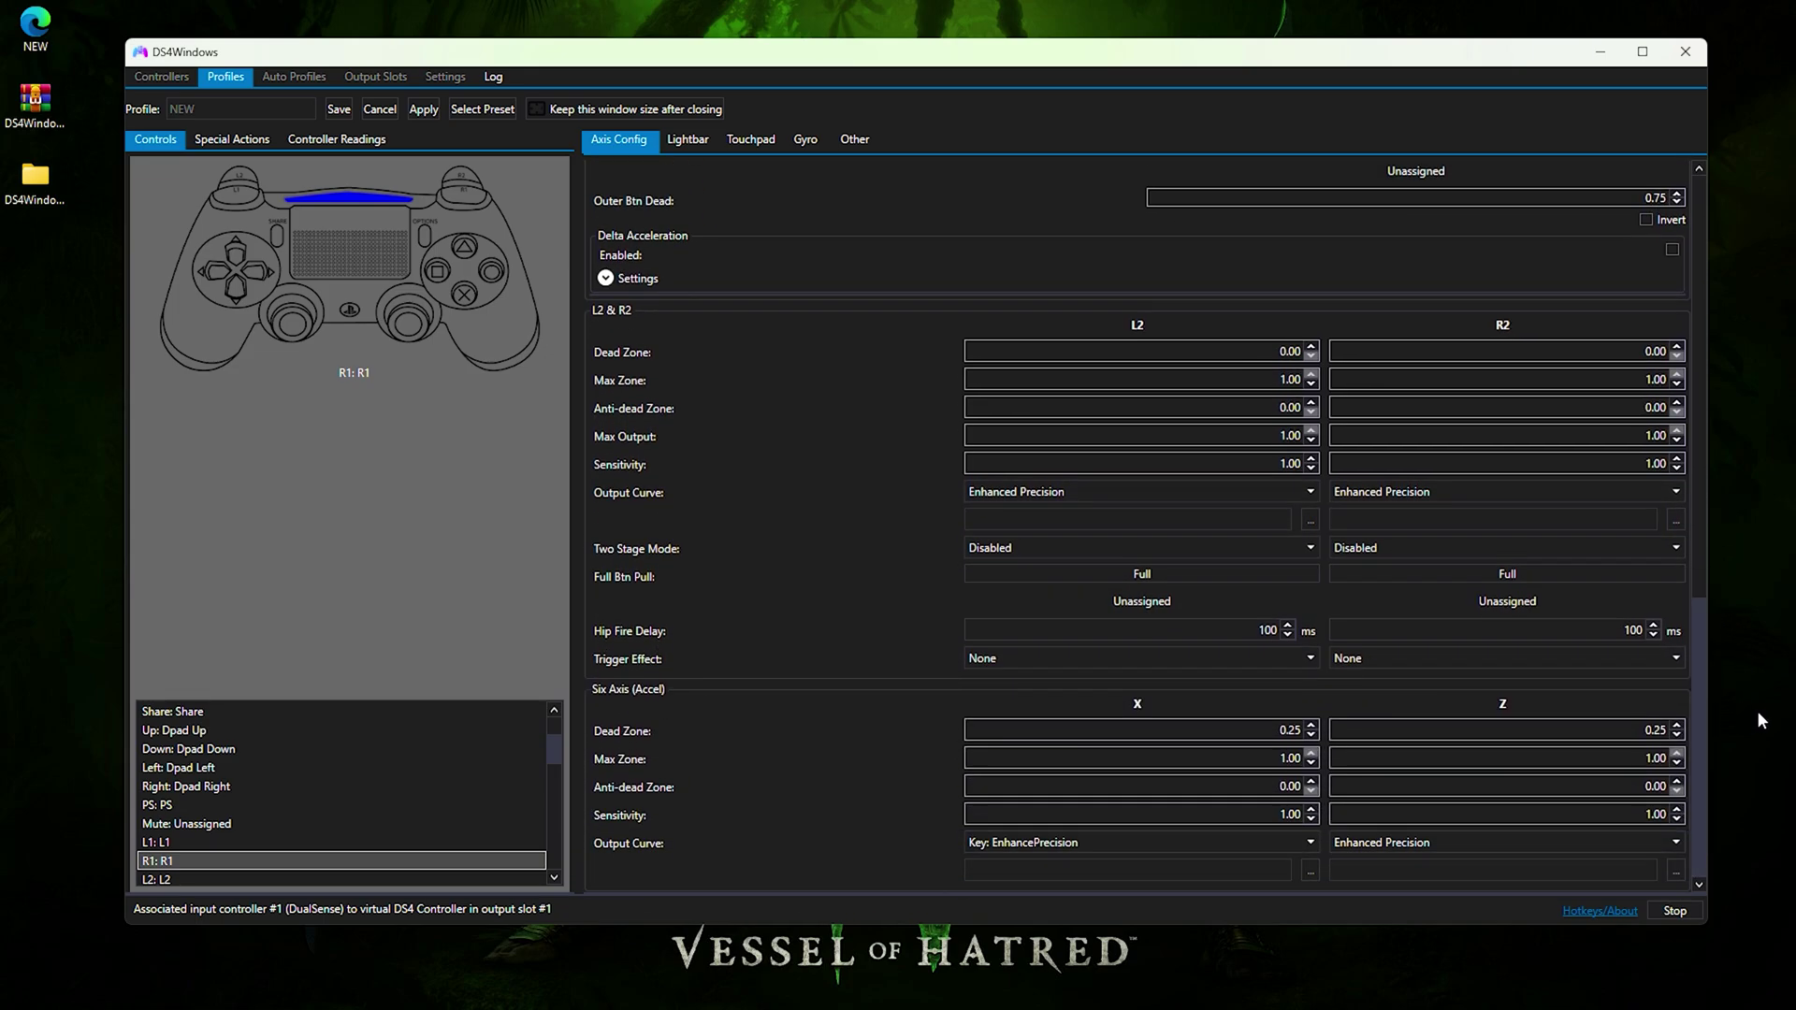
# Step: Keep DualShock 4 as the emulated controller on the Other tab
pyautogui.click(696, 150)
pyautogui.click(755, 140)
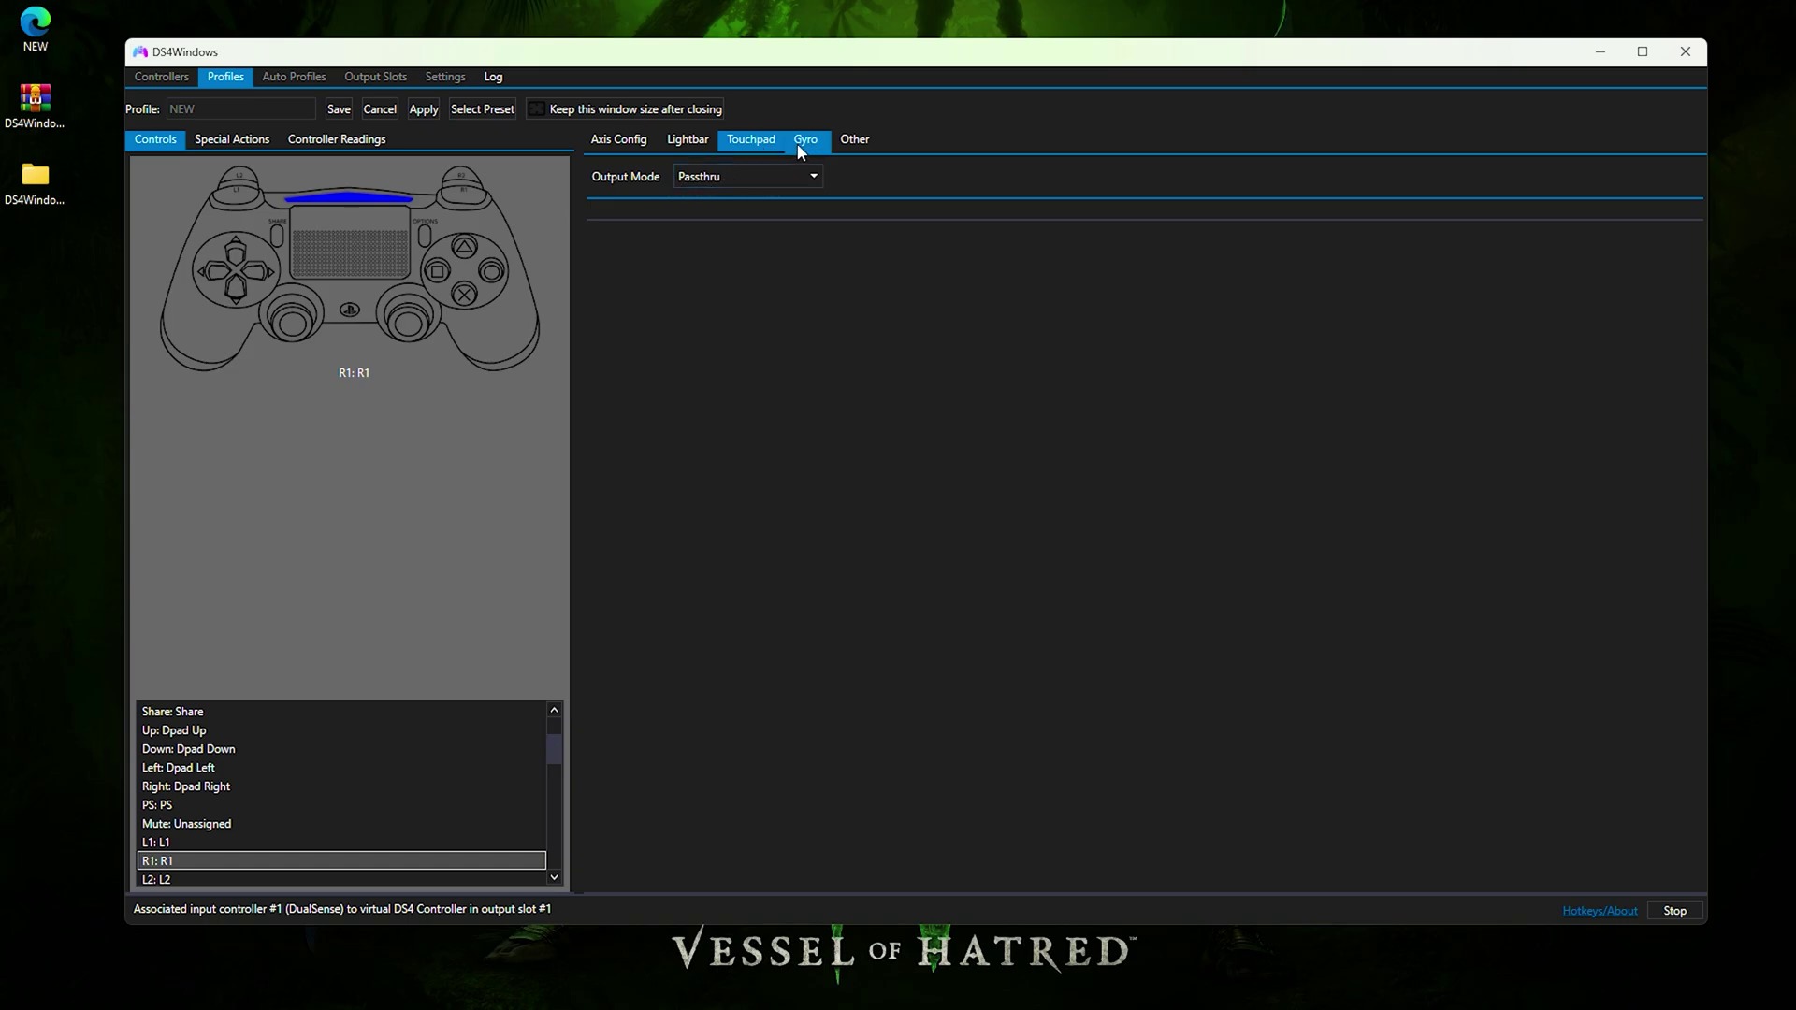
pyautogui.click(802, 148)
pyautogui.click(855, 137)
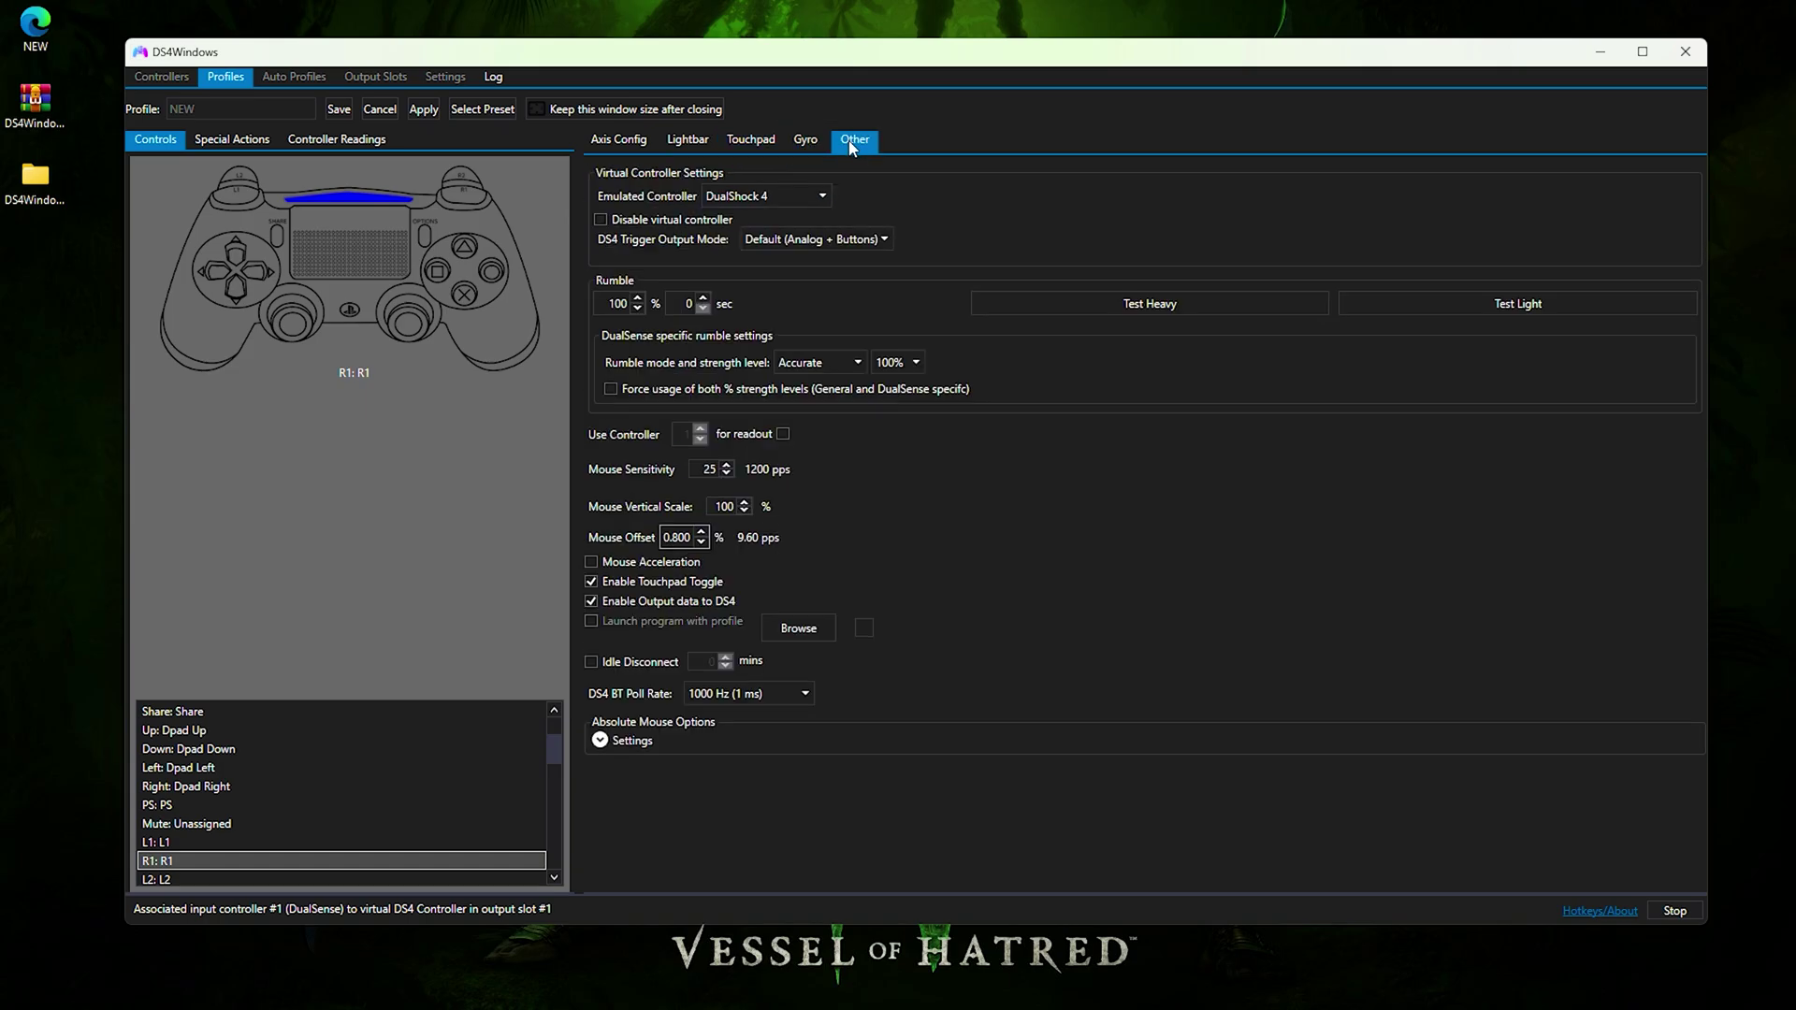
pyautogui.click(778, 191)
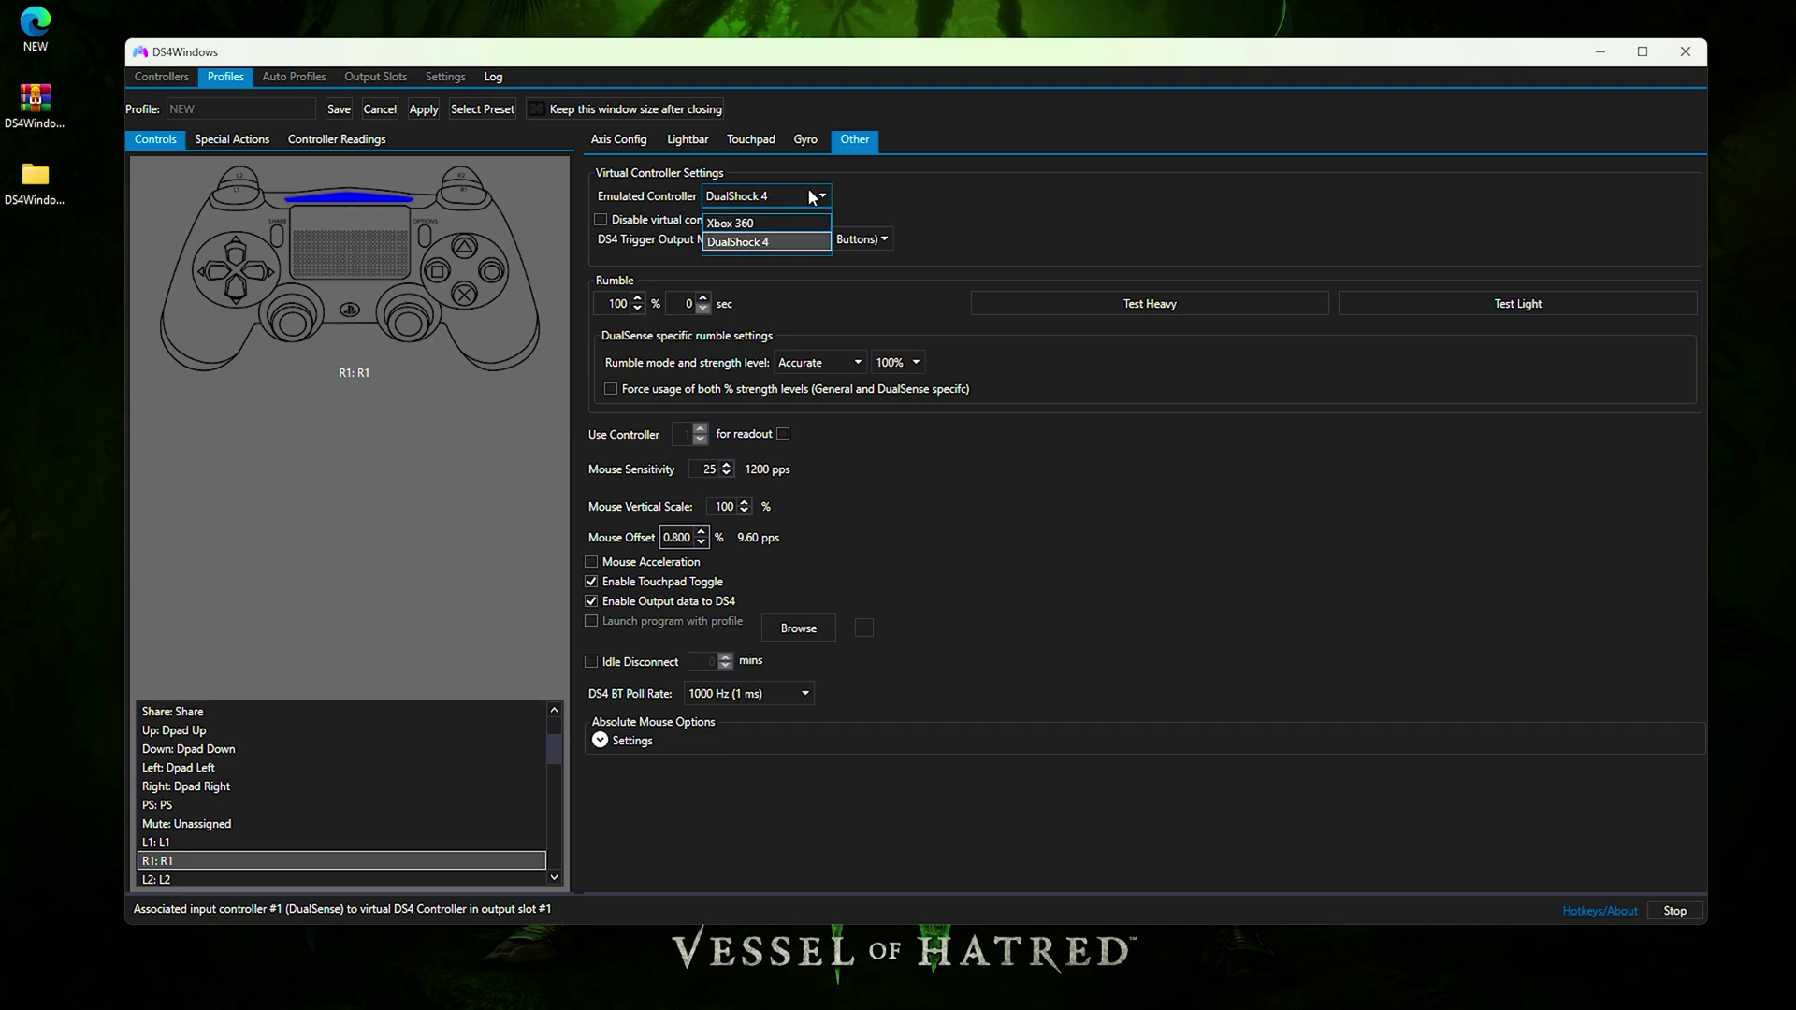
pyautogui.click(639, 203)
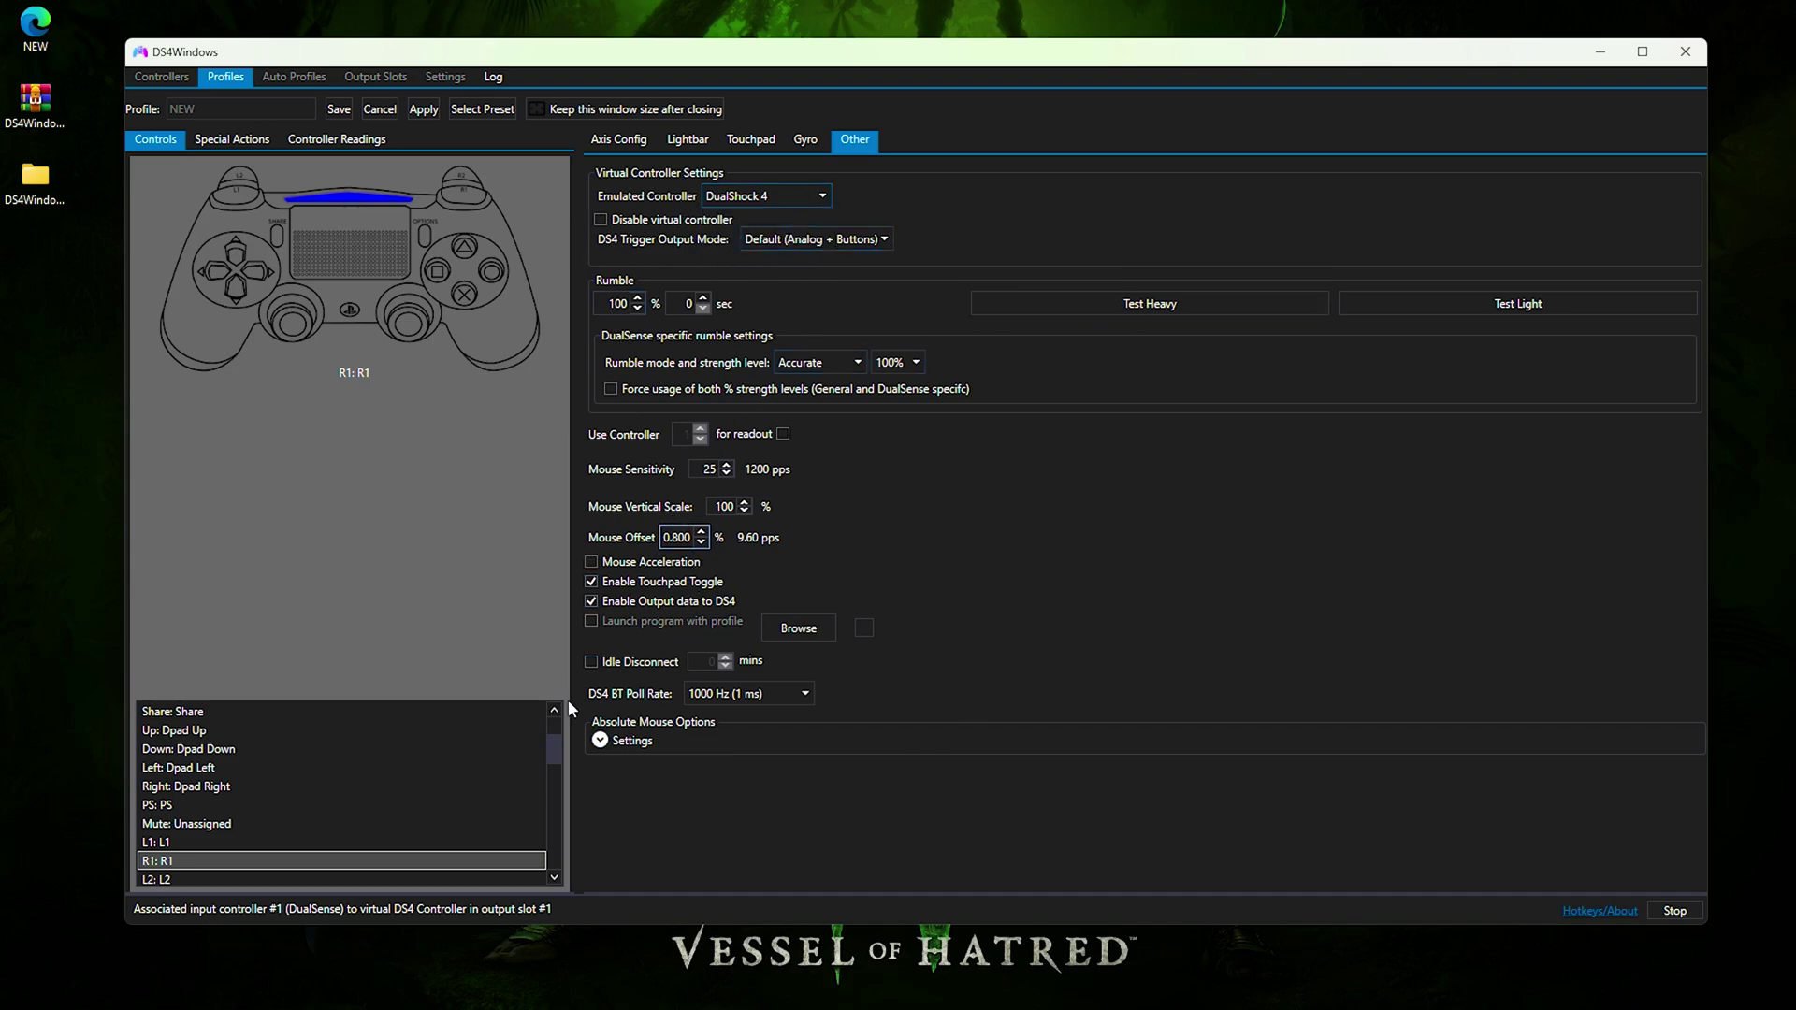
# Step: Set DS4 BT Poll Rate to Max (1 ms) and show Controller Readings
pyautogui.click(801, 700)
pyautogui.click(724, 369)
pyautogui.click(747, 698)
pyautogui.click(720, 361)
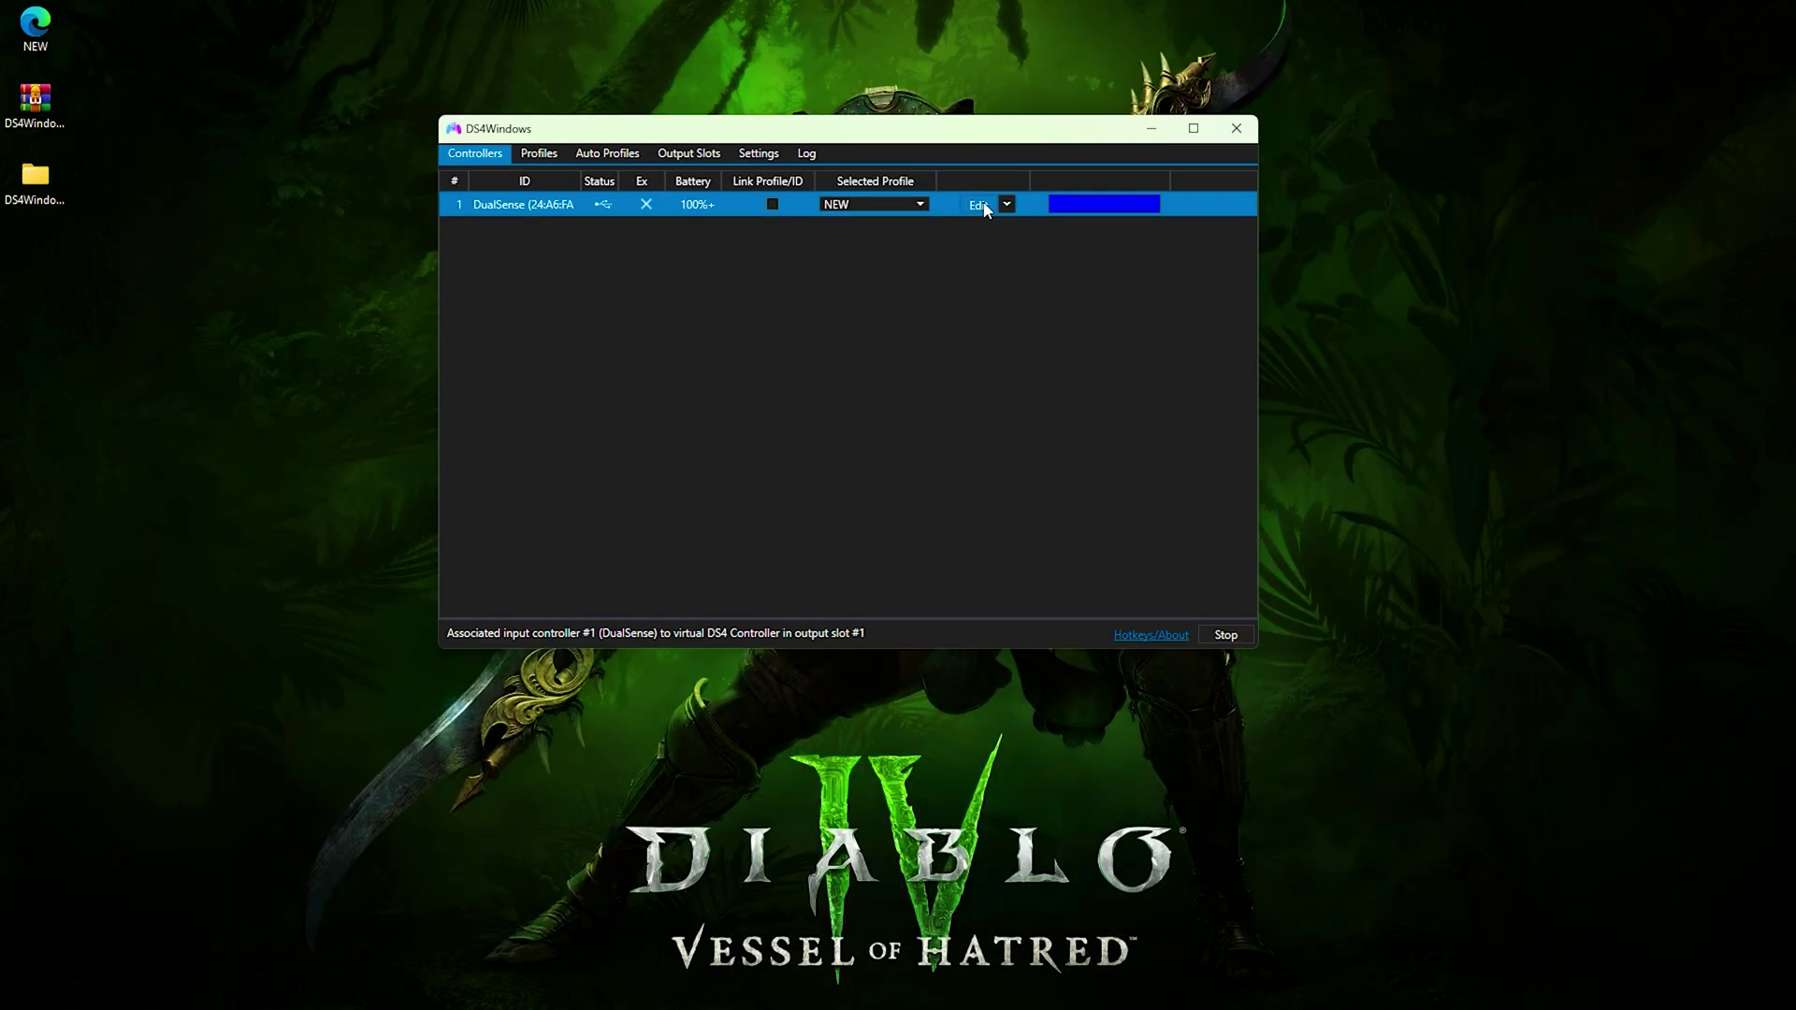
pyautogui.click(978, 202)
pyautogui.click(643, 220)
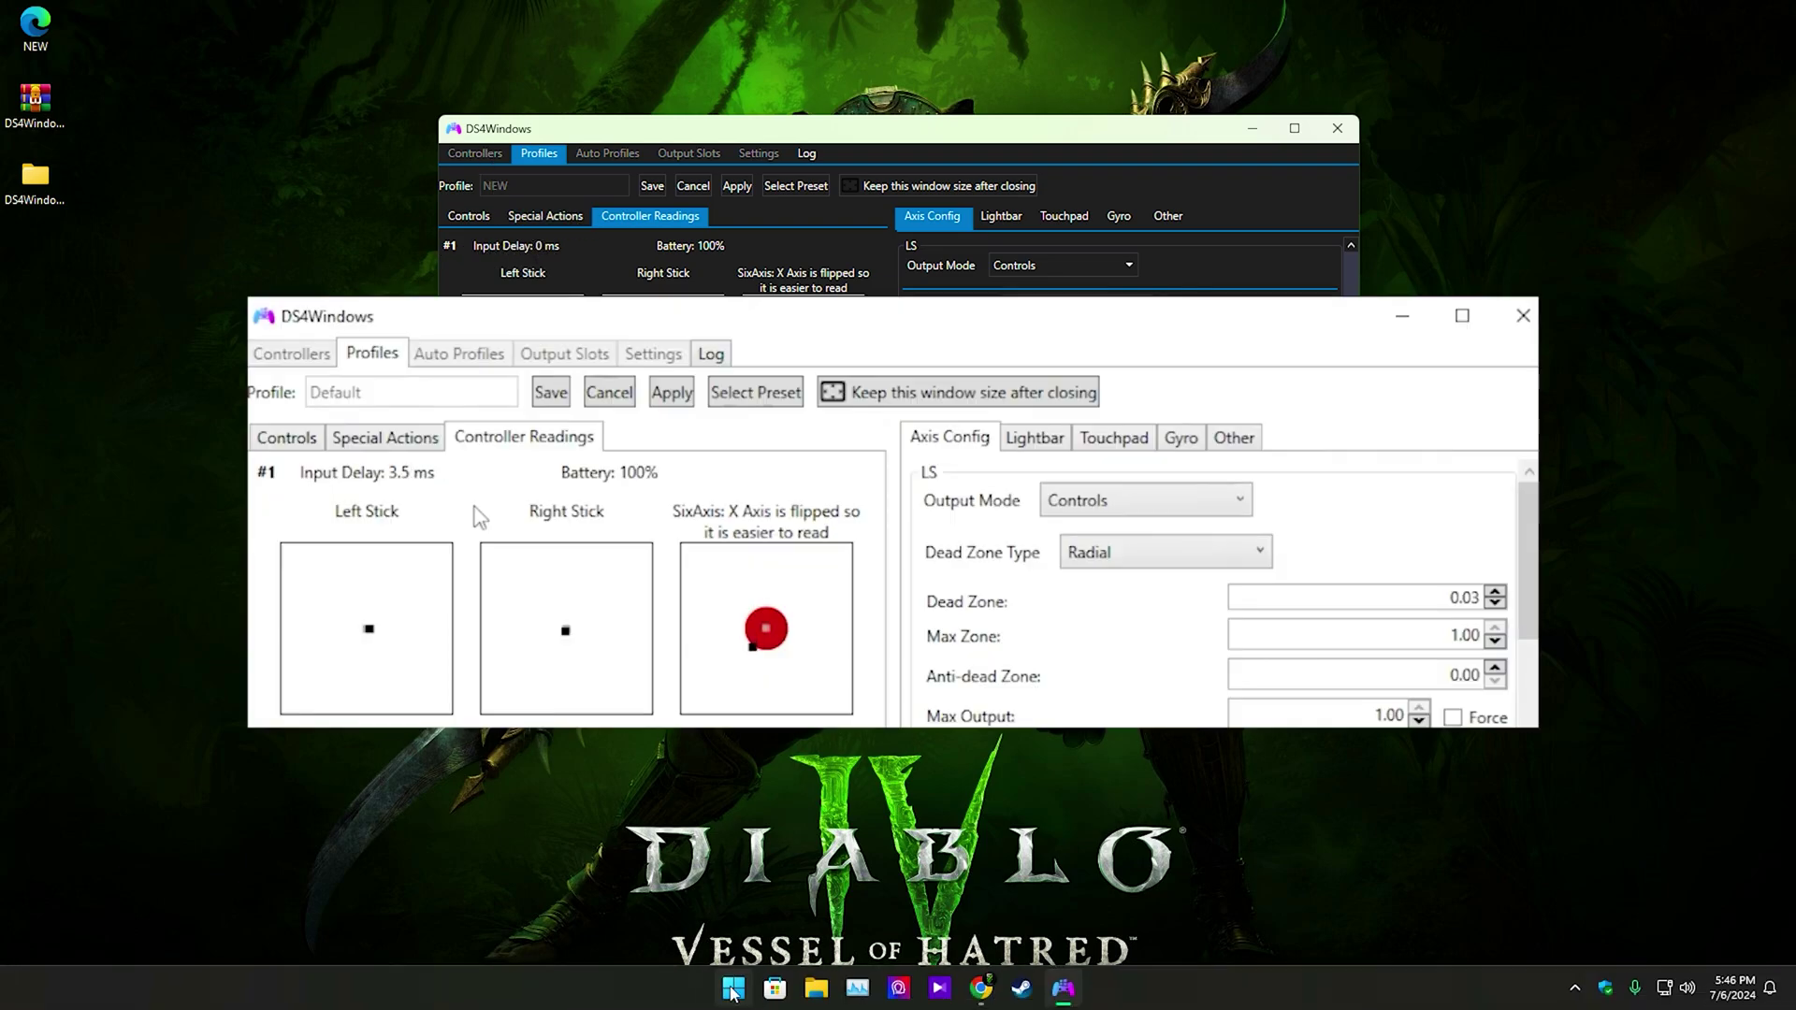
# Step: Open and then dismiss the Start menu so only the desktop wallpaper is visible
pyautogui.click(730, 988)
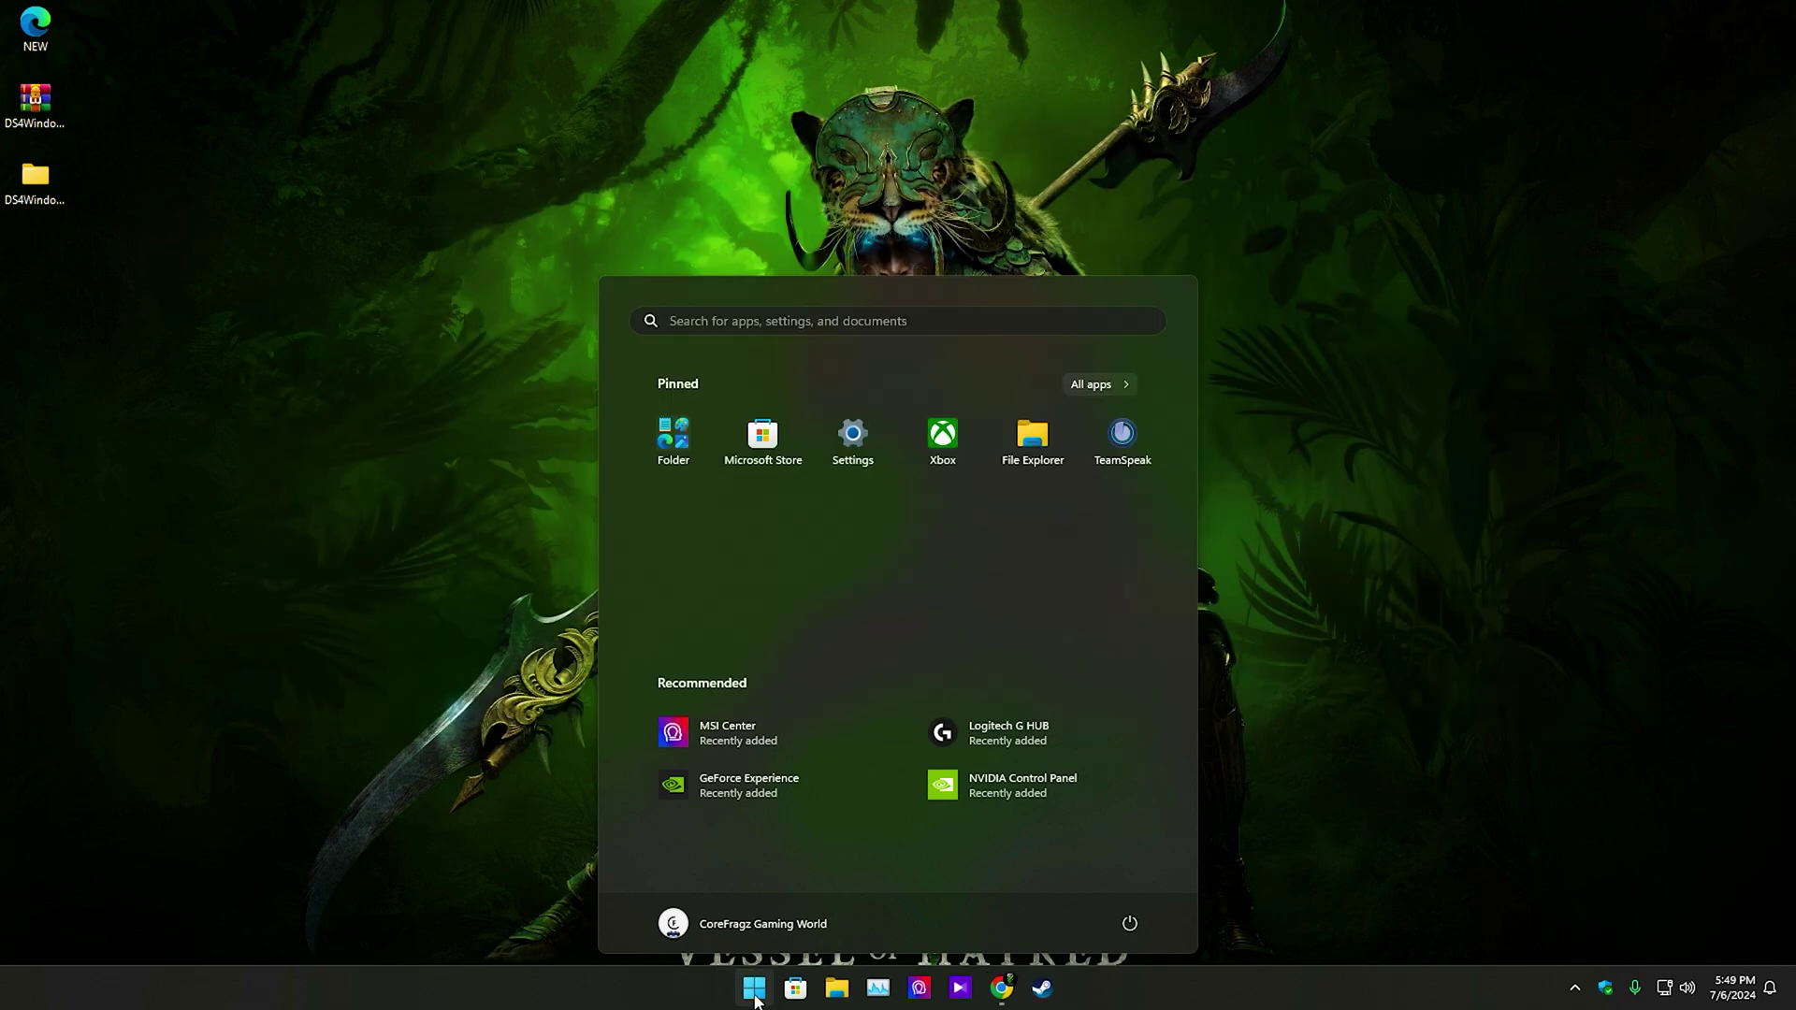
pyautogui.click(753, 994)
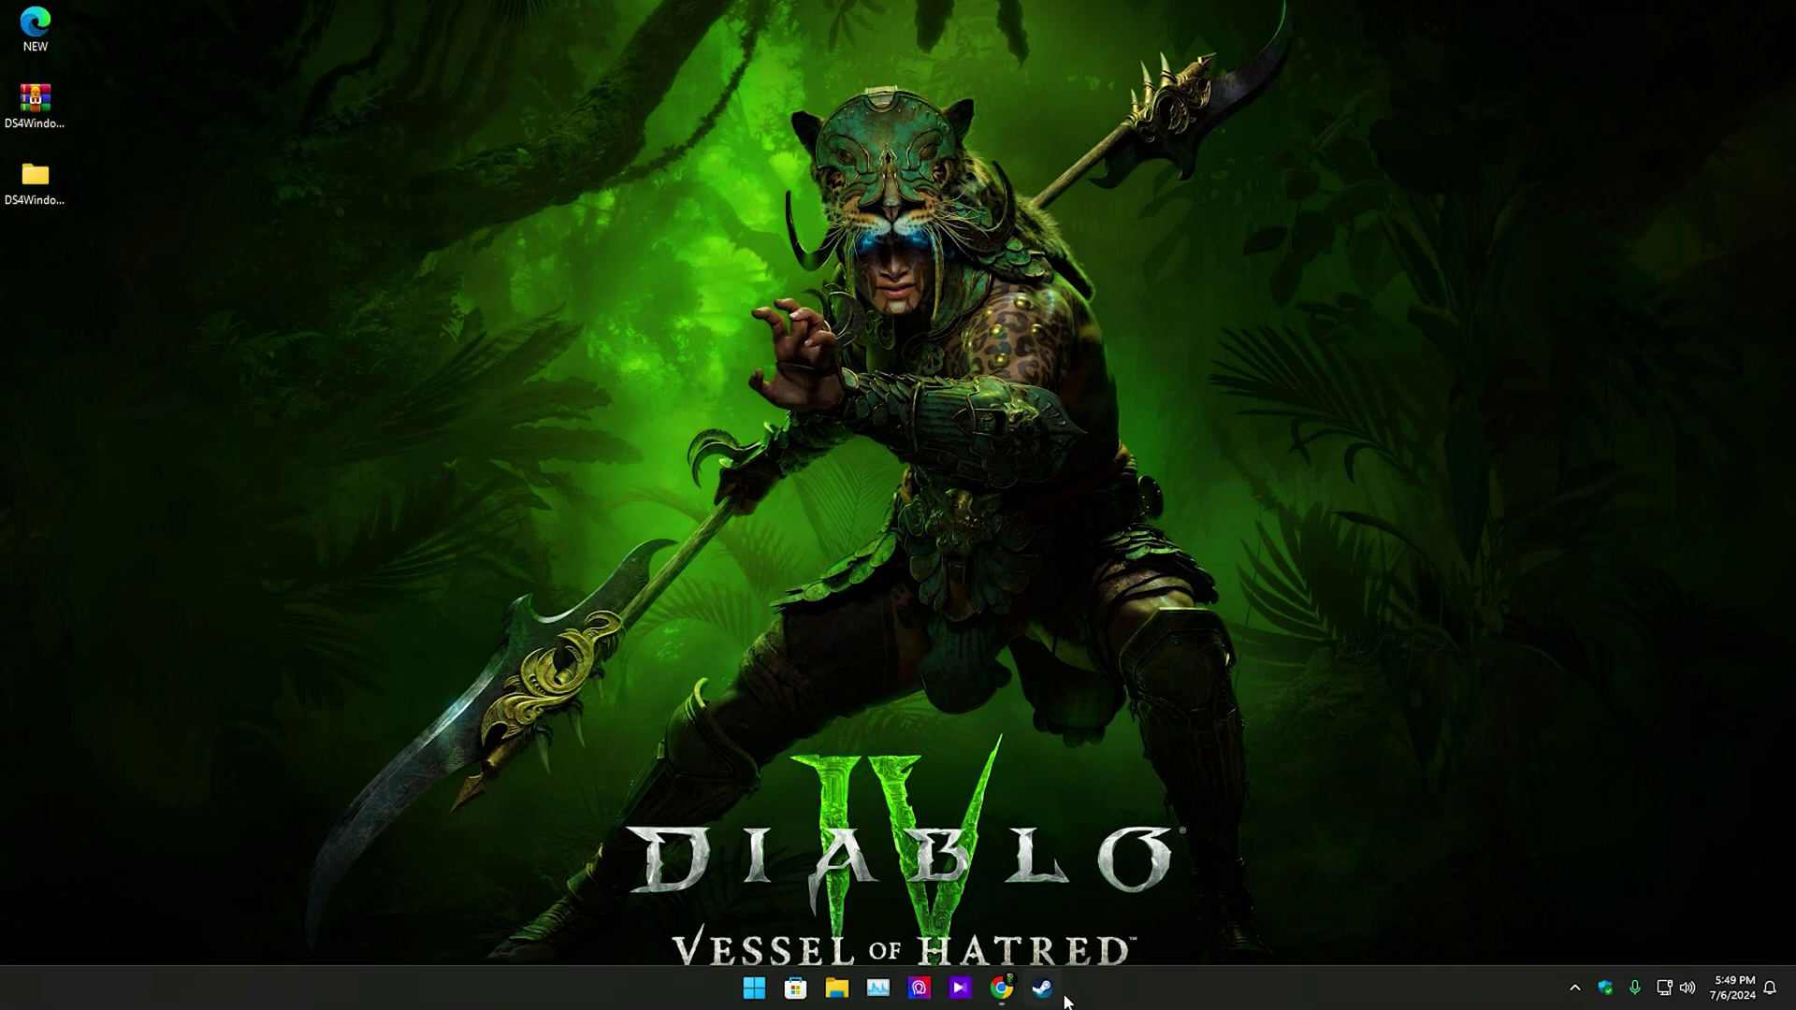
# Step: Save hidusbf.zip from the GitHub hidusbf repository to the Desktop, then minimize the browser
pyautogui.click(1001, 988)
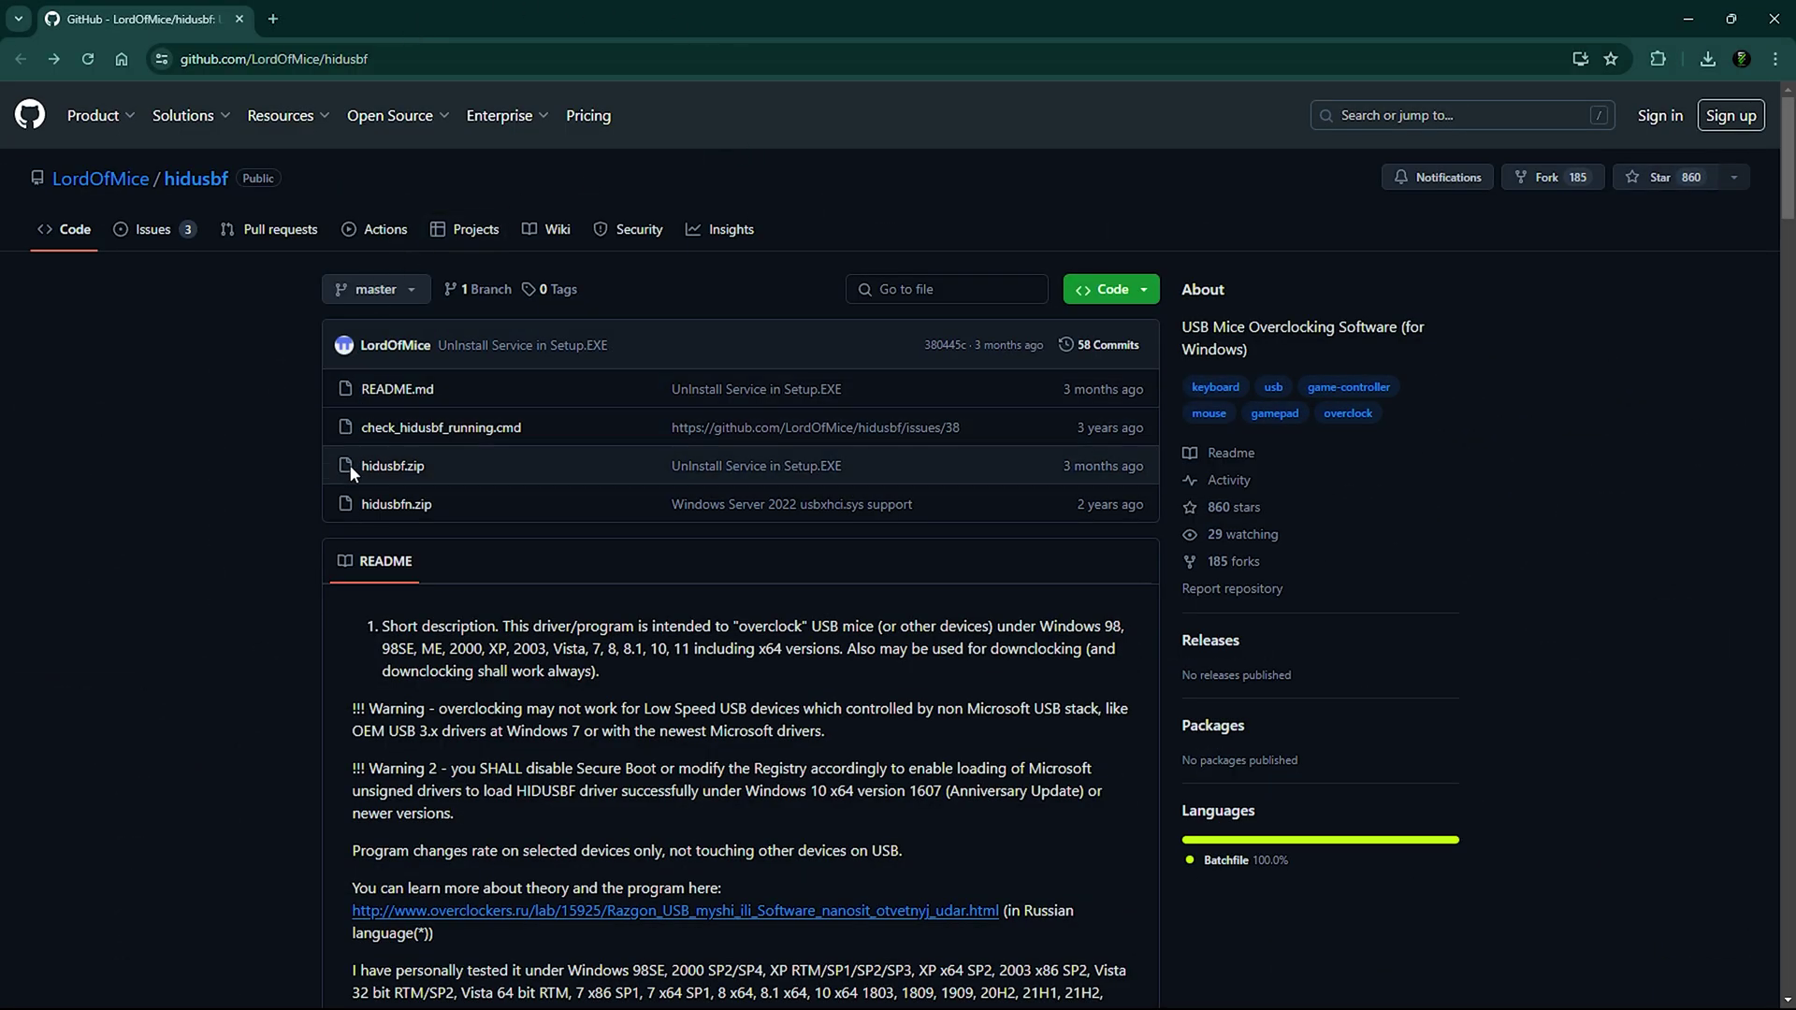
pyautogui.click(408, 473)
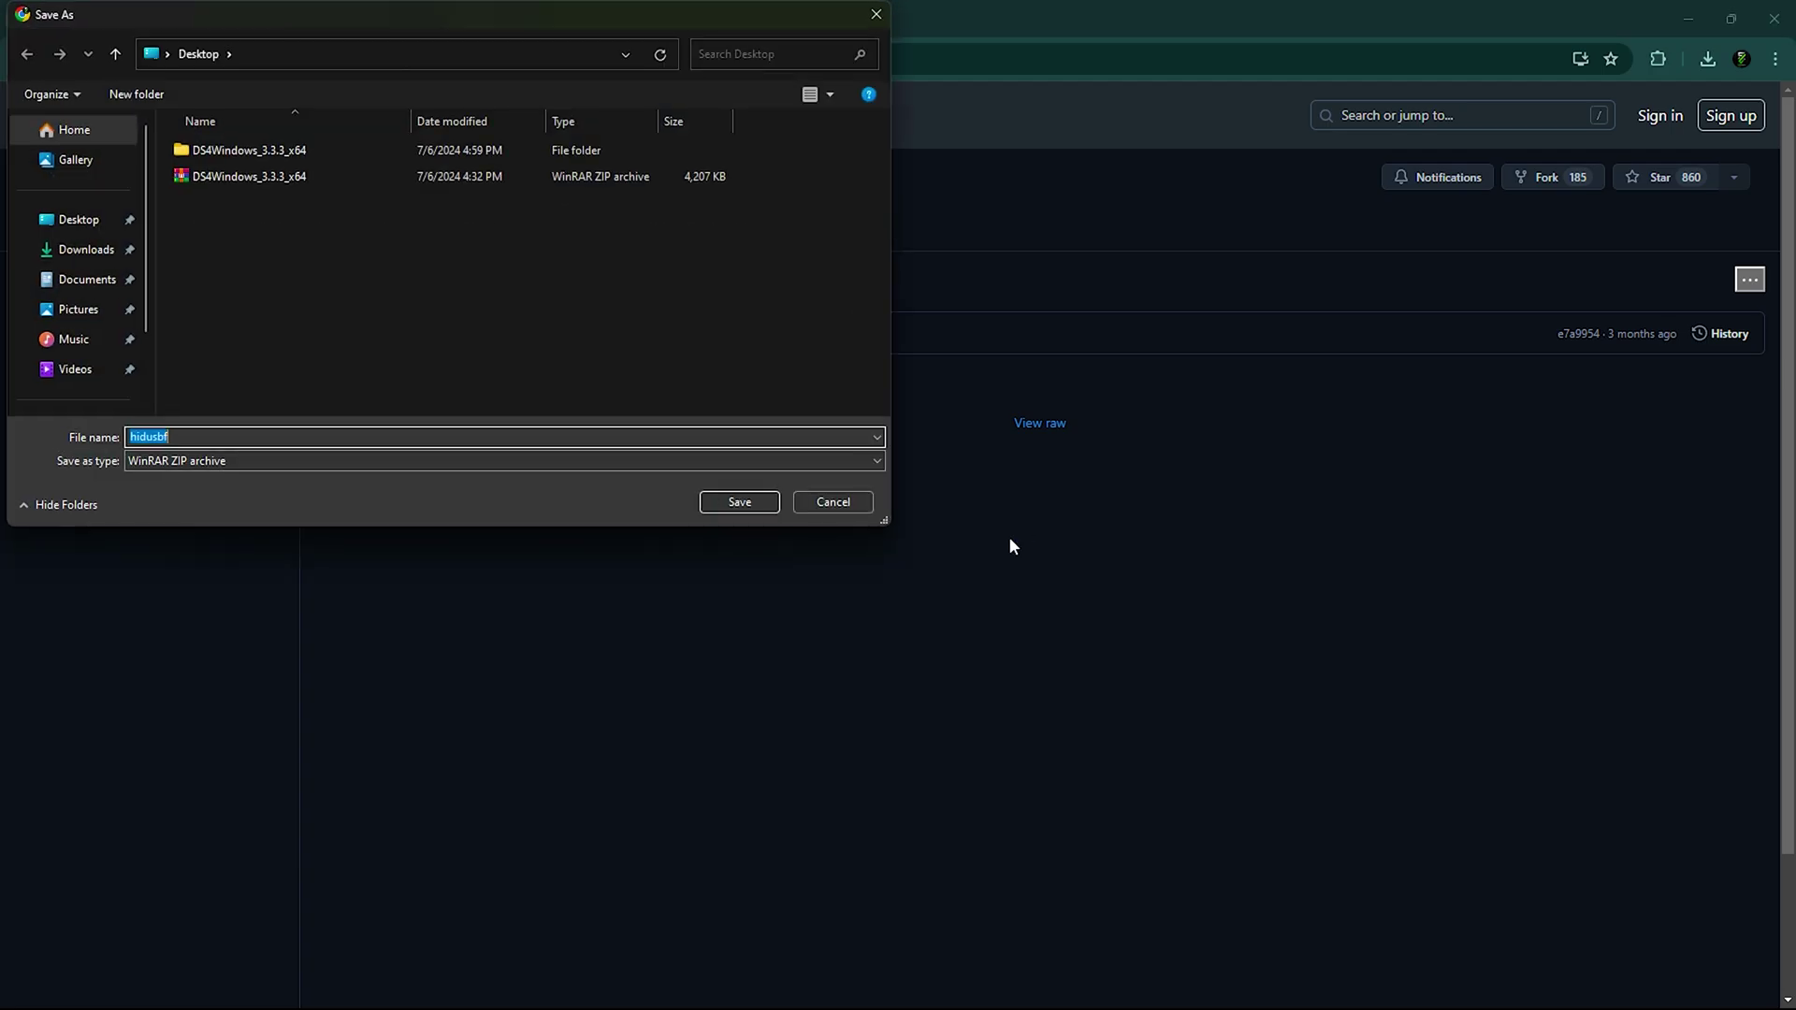
pyautogui.click(88, 225)
pyautogui.click(735, 503)
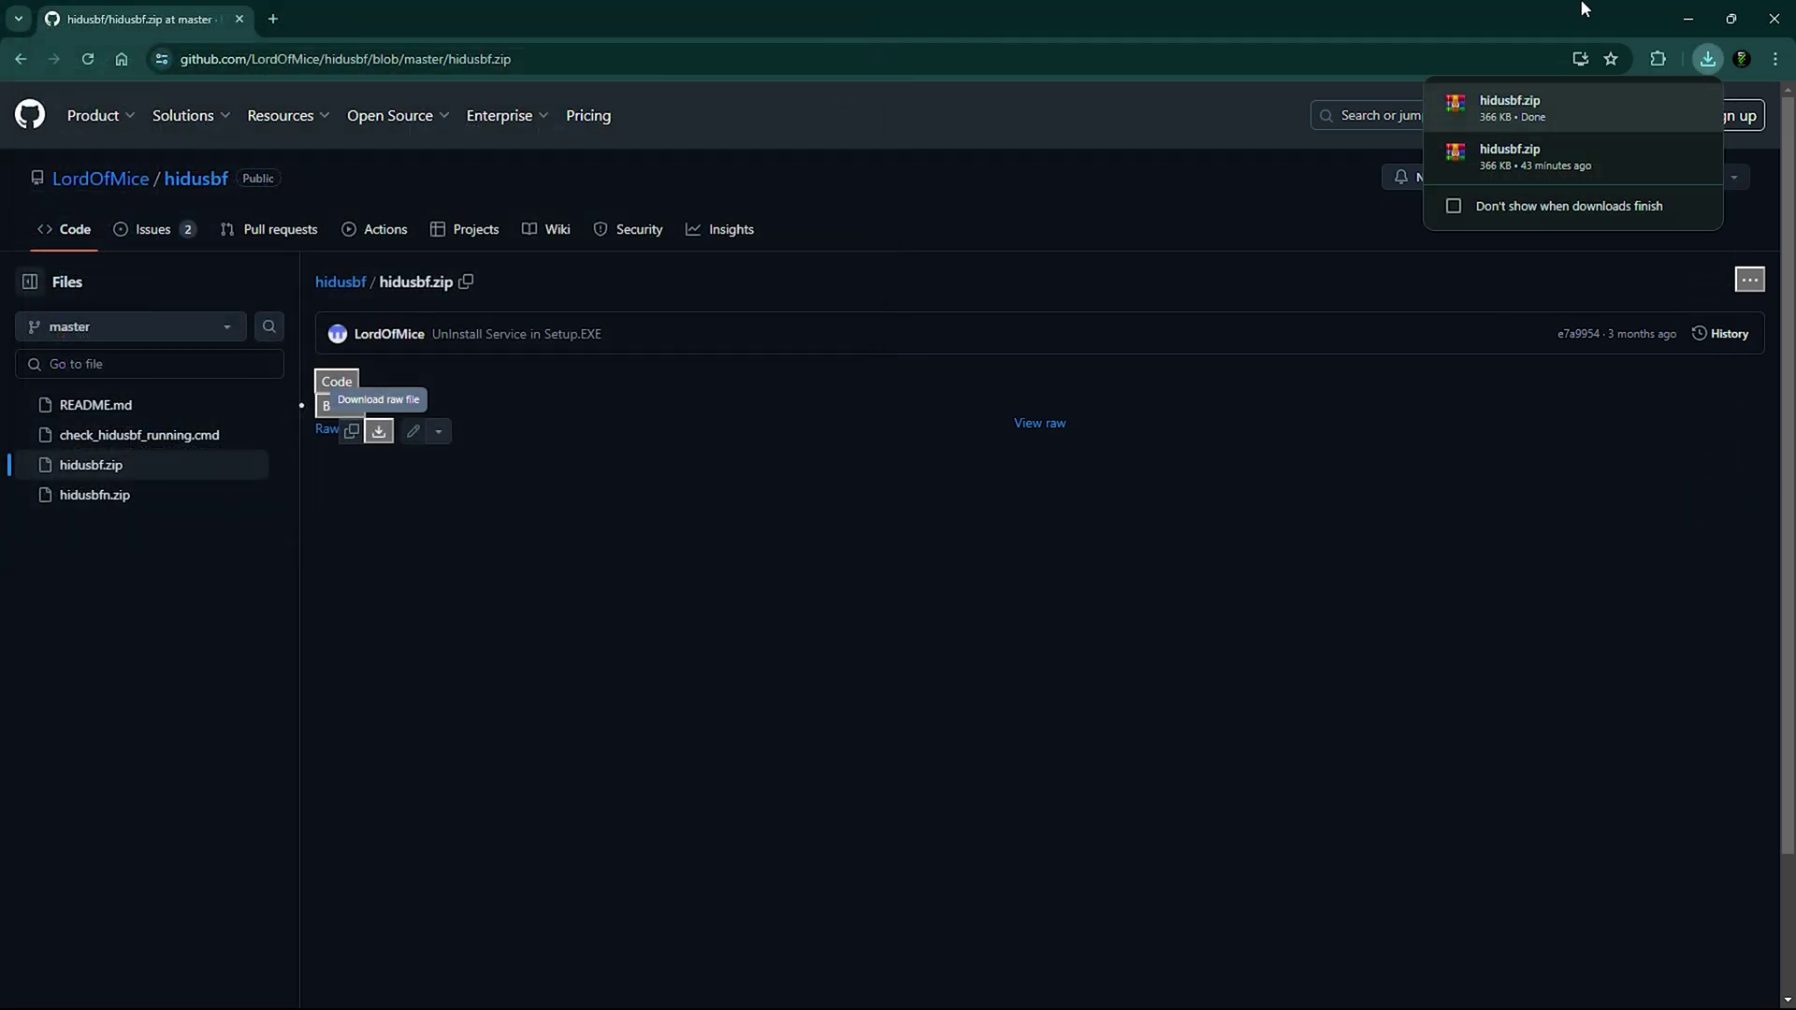
pyautogui.click(1687, 18)
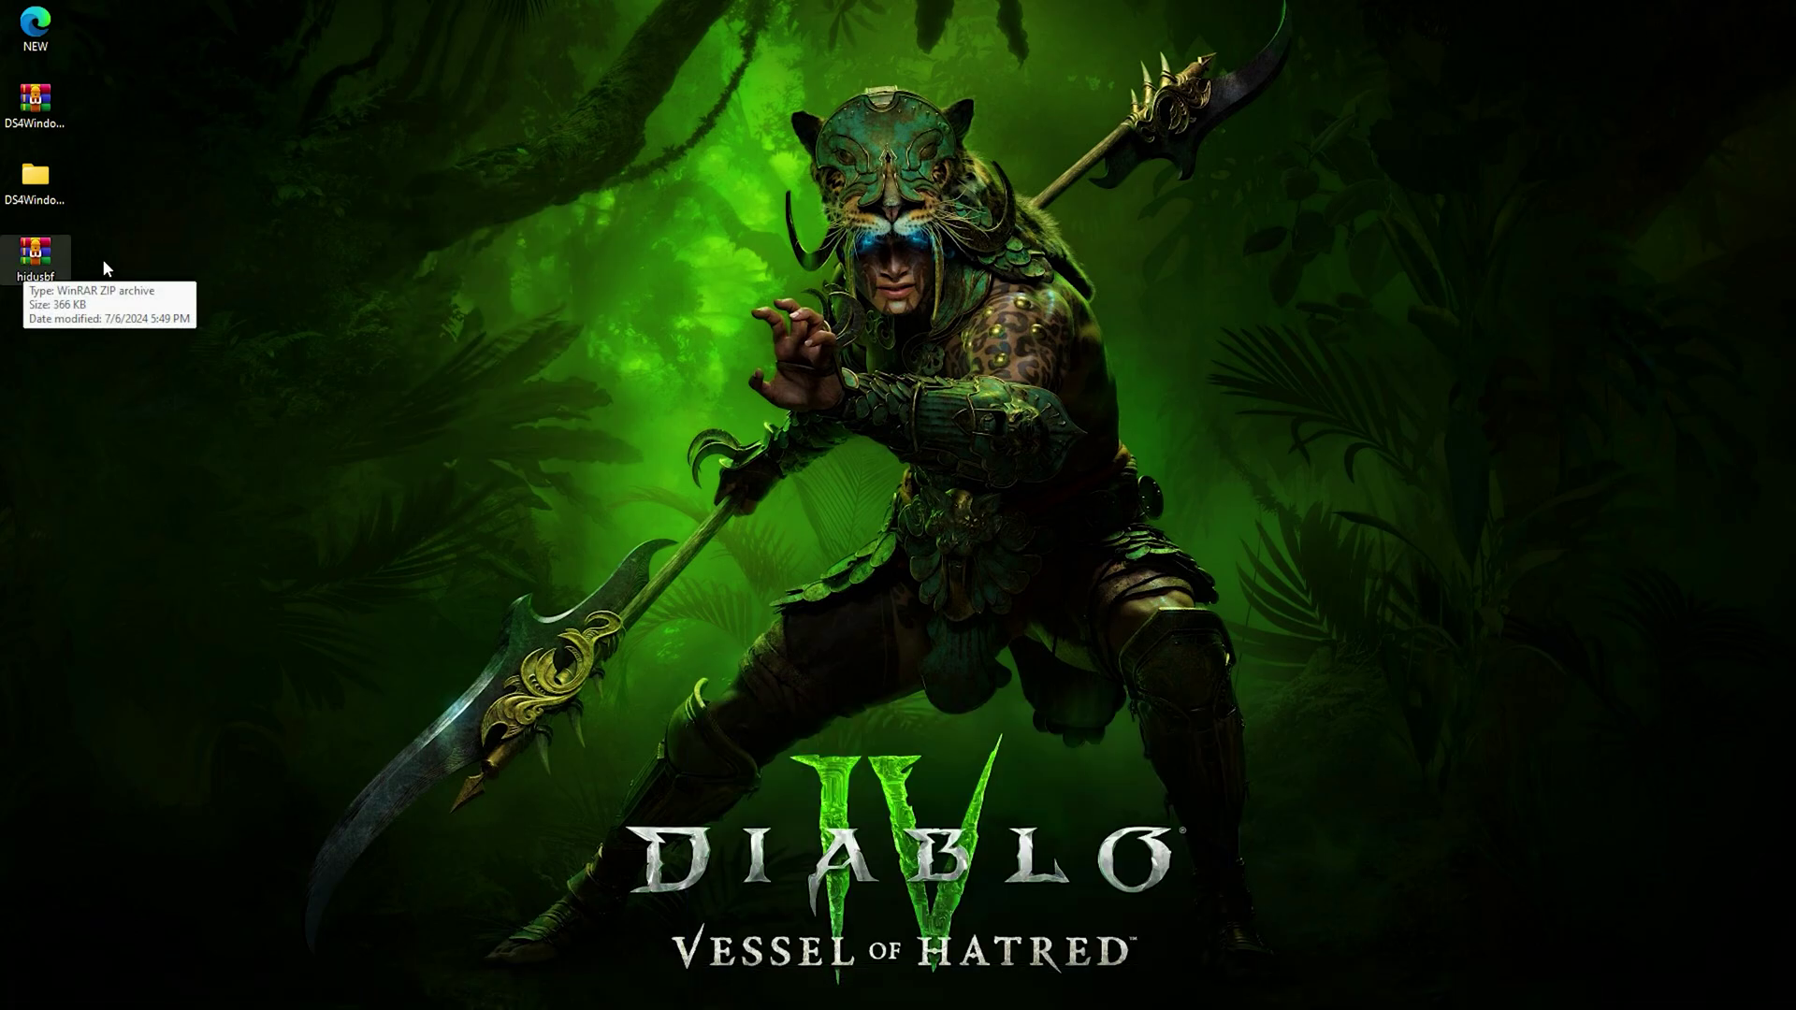
# Step: Create a desktop folder named New folder and place it where the hidusbf archive was
pyautogui.rightClick(154, 253)
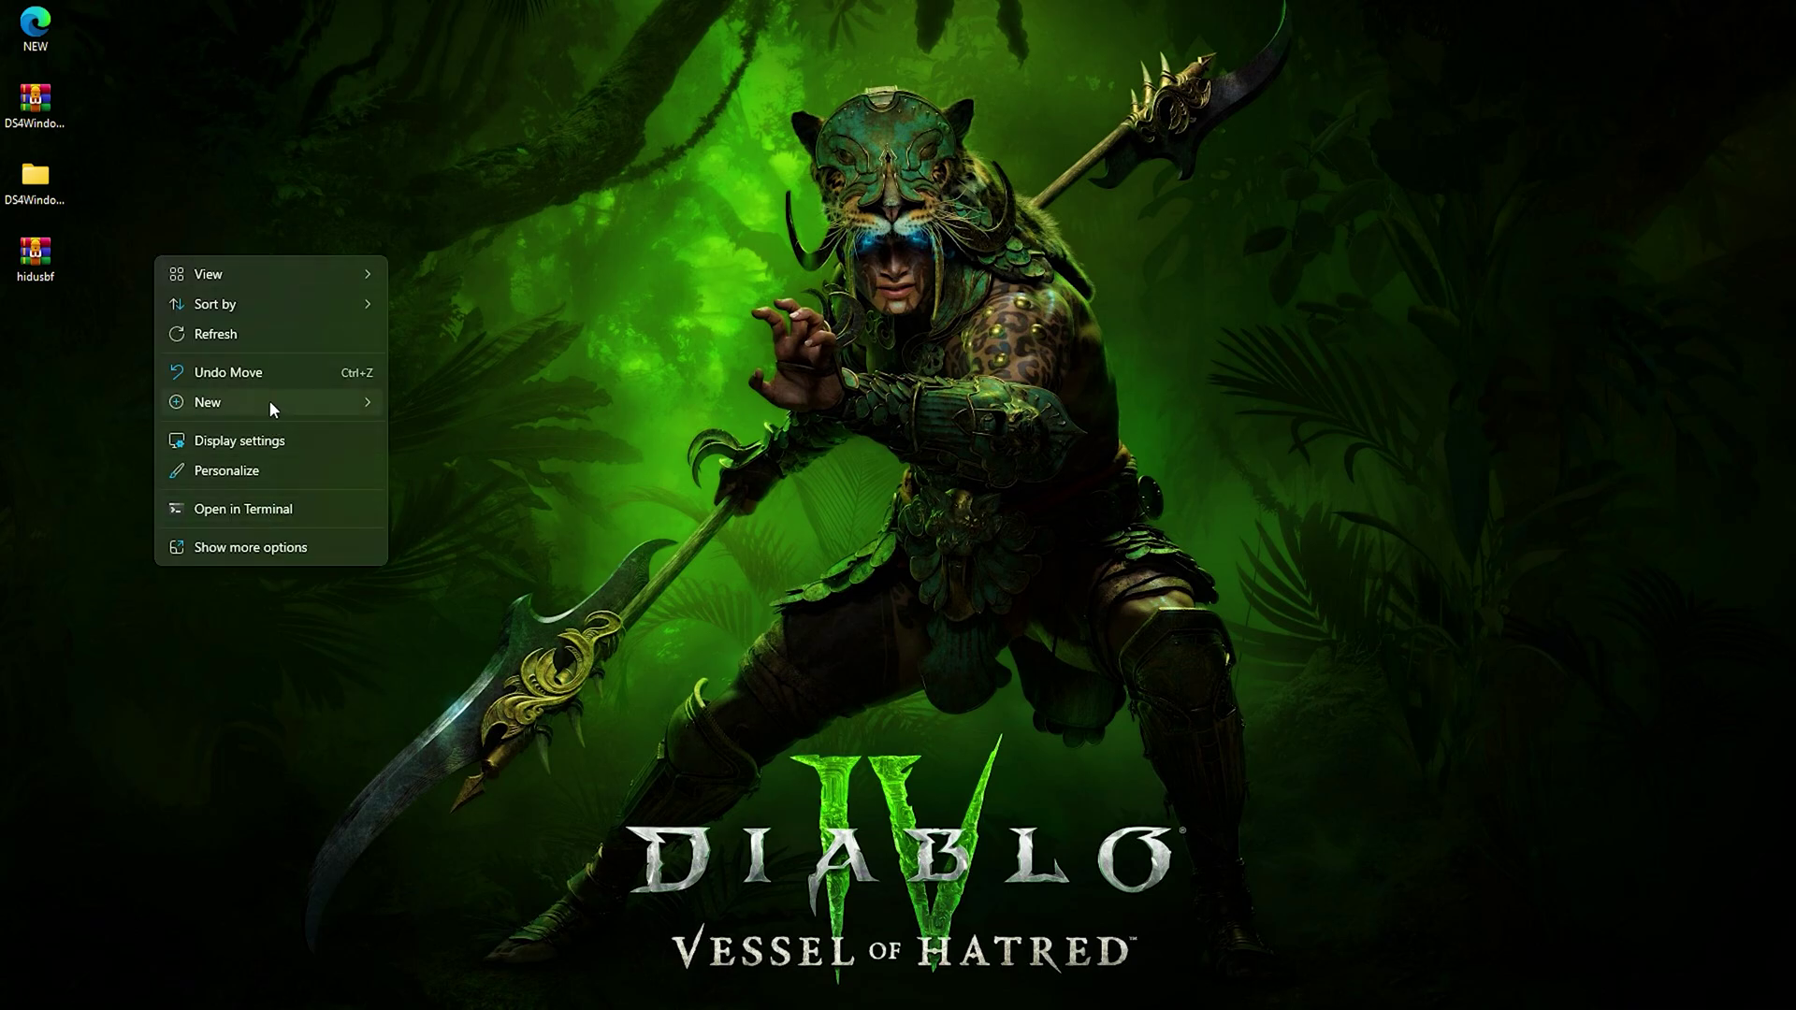
pyautogui.moveTo(270, 402)
pyautogui.click(480, 408)
pyautogui.press('Return')
pyautogui.moveTo(177, 254); pyautogui.dragTo(39, 316)
pyautogui.moveTo(37, 254); pyautogui.dragTo(181, 333)
pyautogui.moveTo(37, 329); pyautogui.dragTo(37, 252)
# Step: Extract the DRIVER folder, README files and SweetLow.CER from hidusbf.zip into New folder, then close WinRAR
pyautogui.click(187, 339)
pyautogui.doubleClick(187, 339)
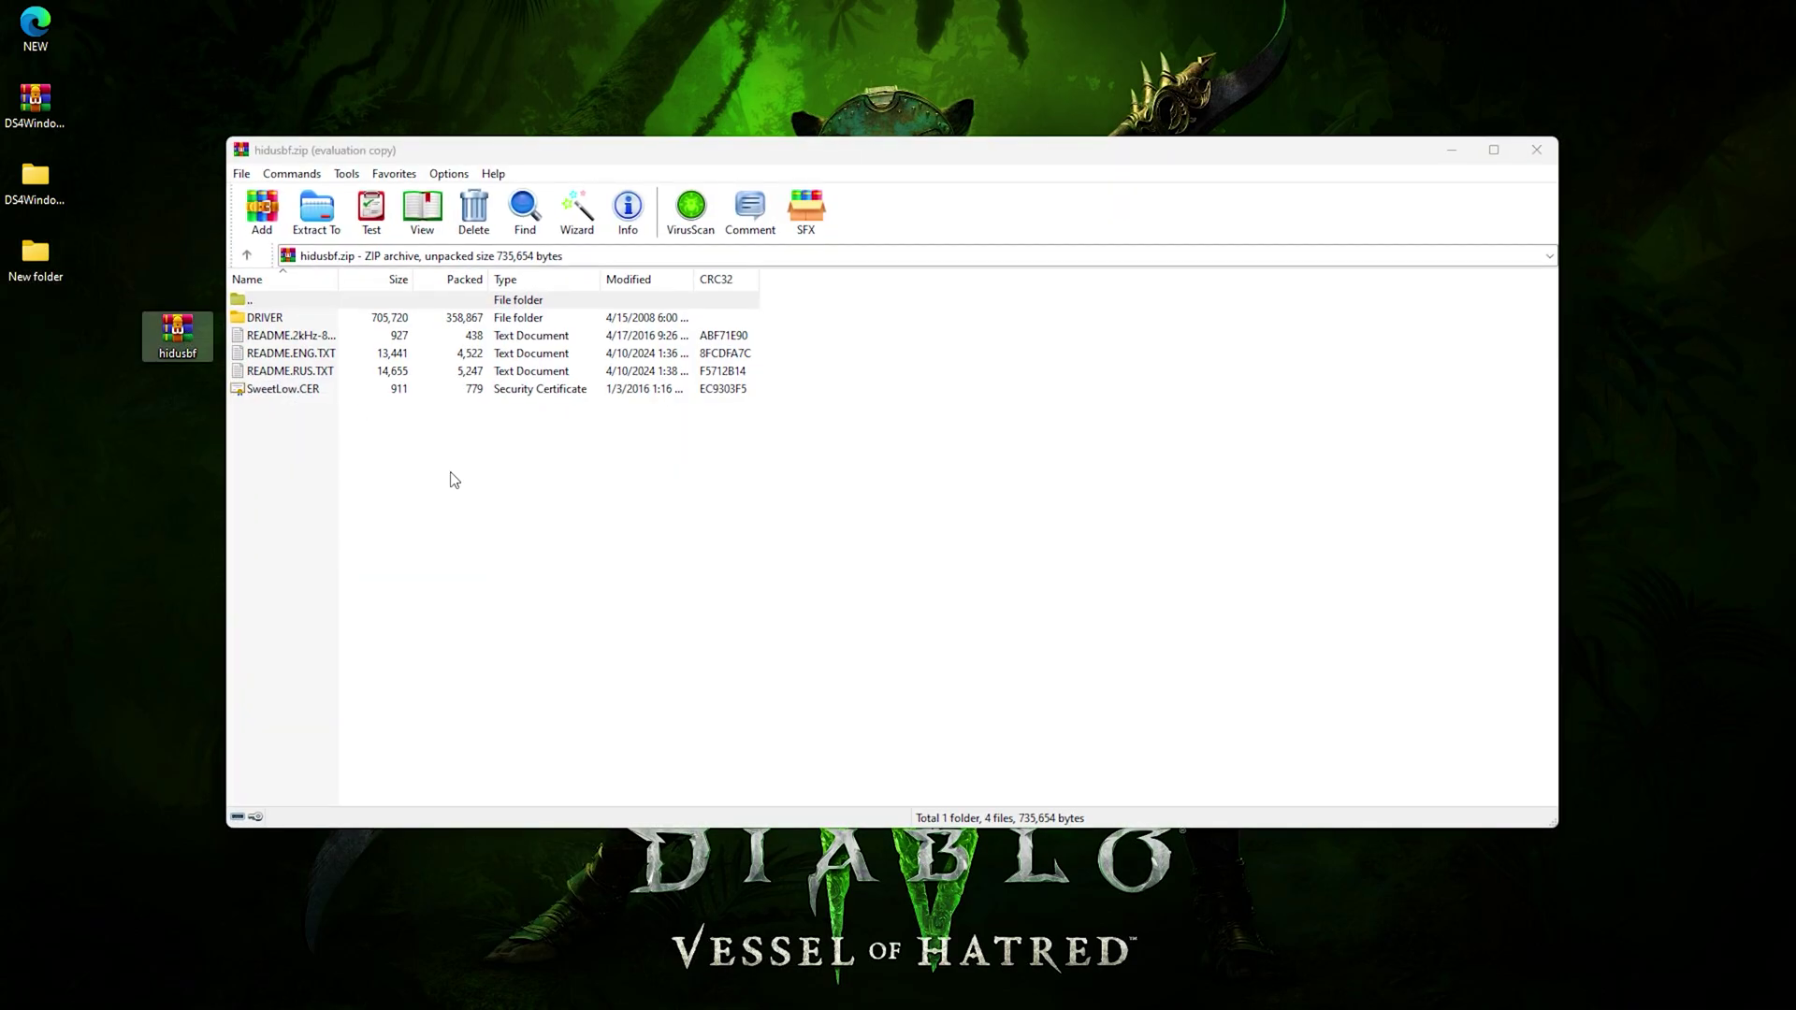
pyautogui.moveTo(453, 475); pyautogui.dragTo(285, 322)
pyautogui.moveTo(53, 258); pyautogui.dragTo(49, 255)
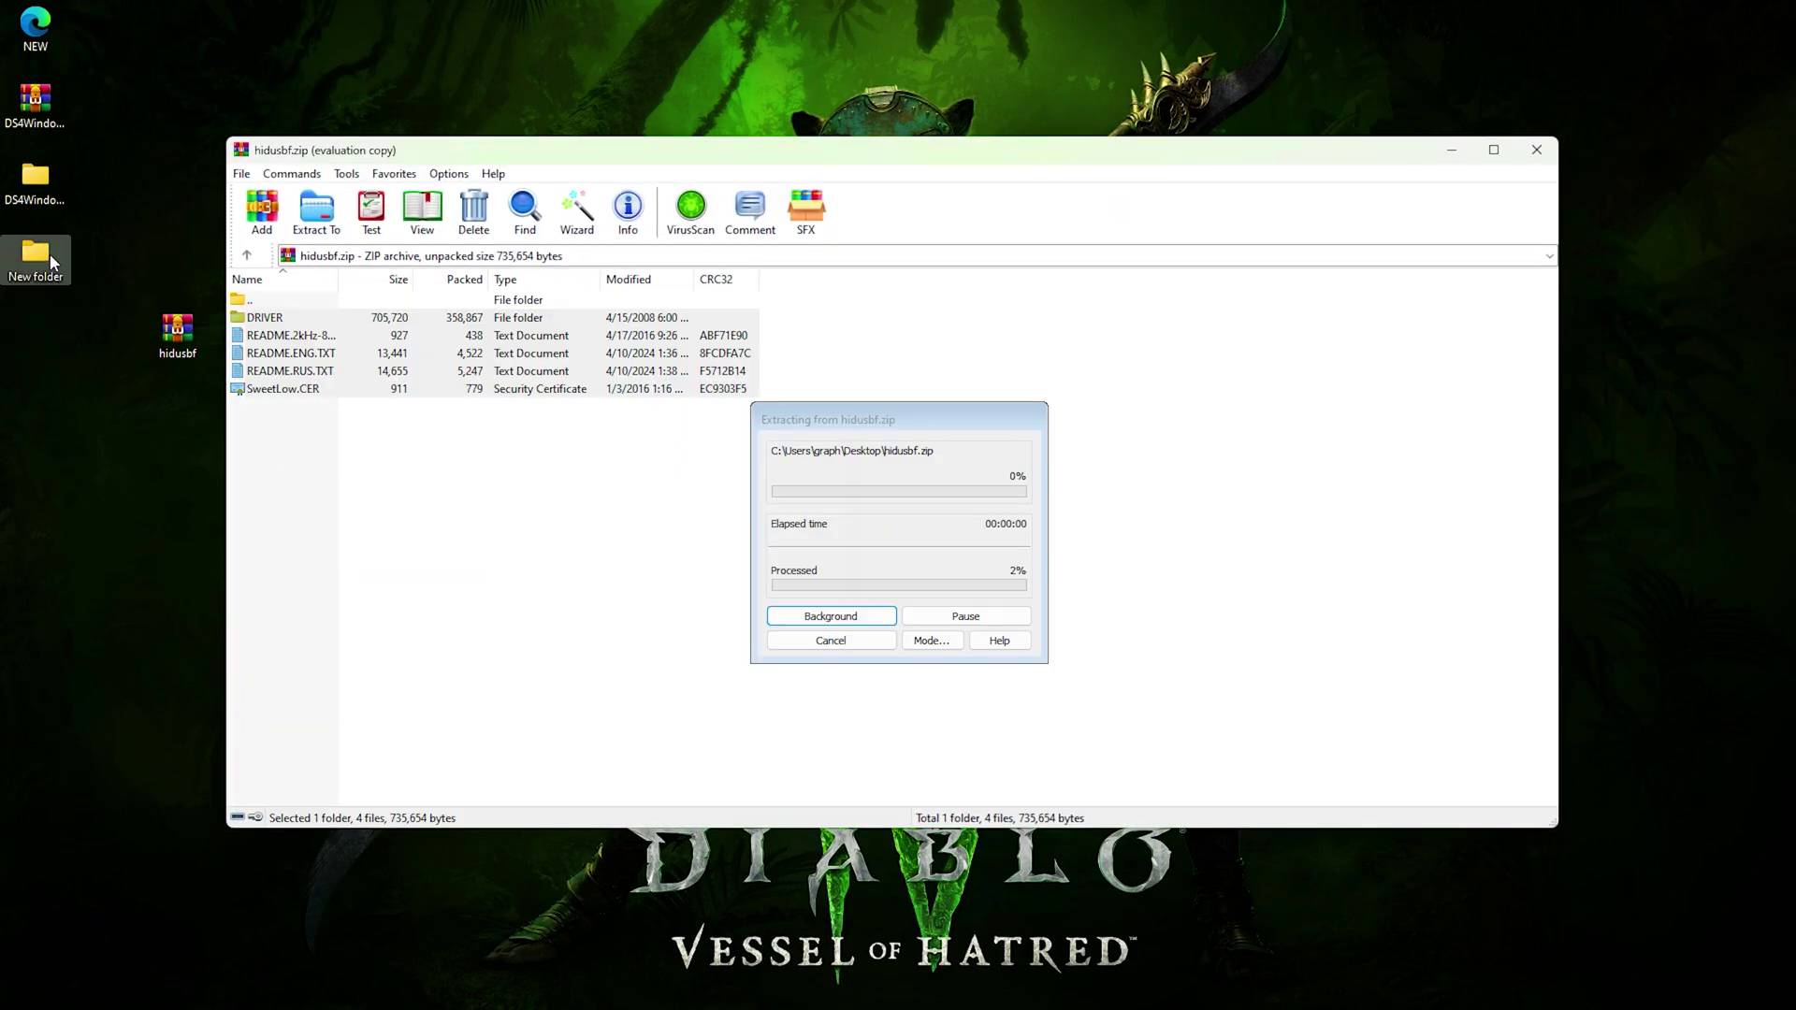
pyautogui.click(1548, 155)
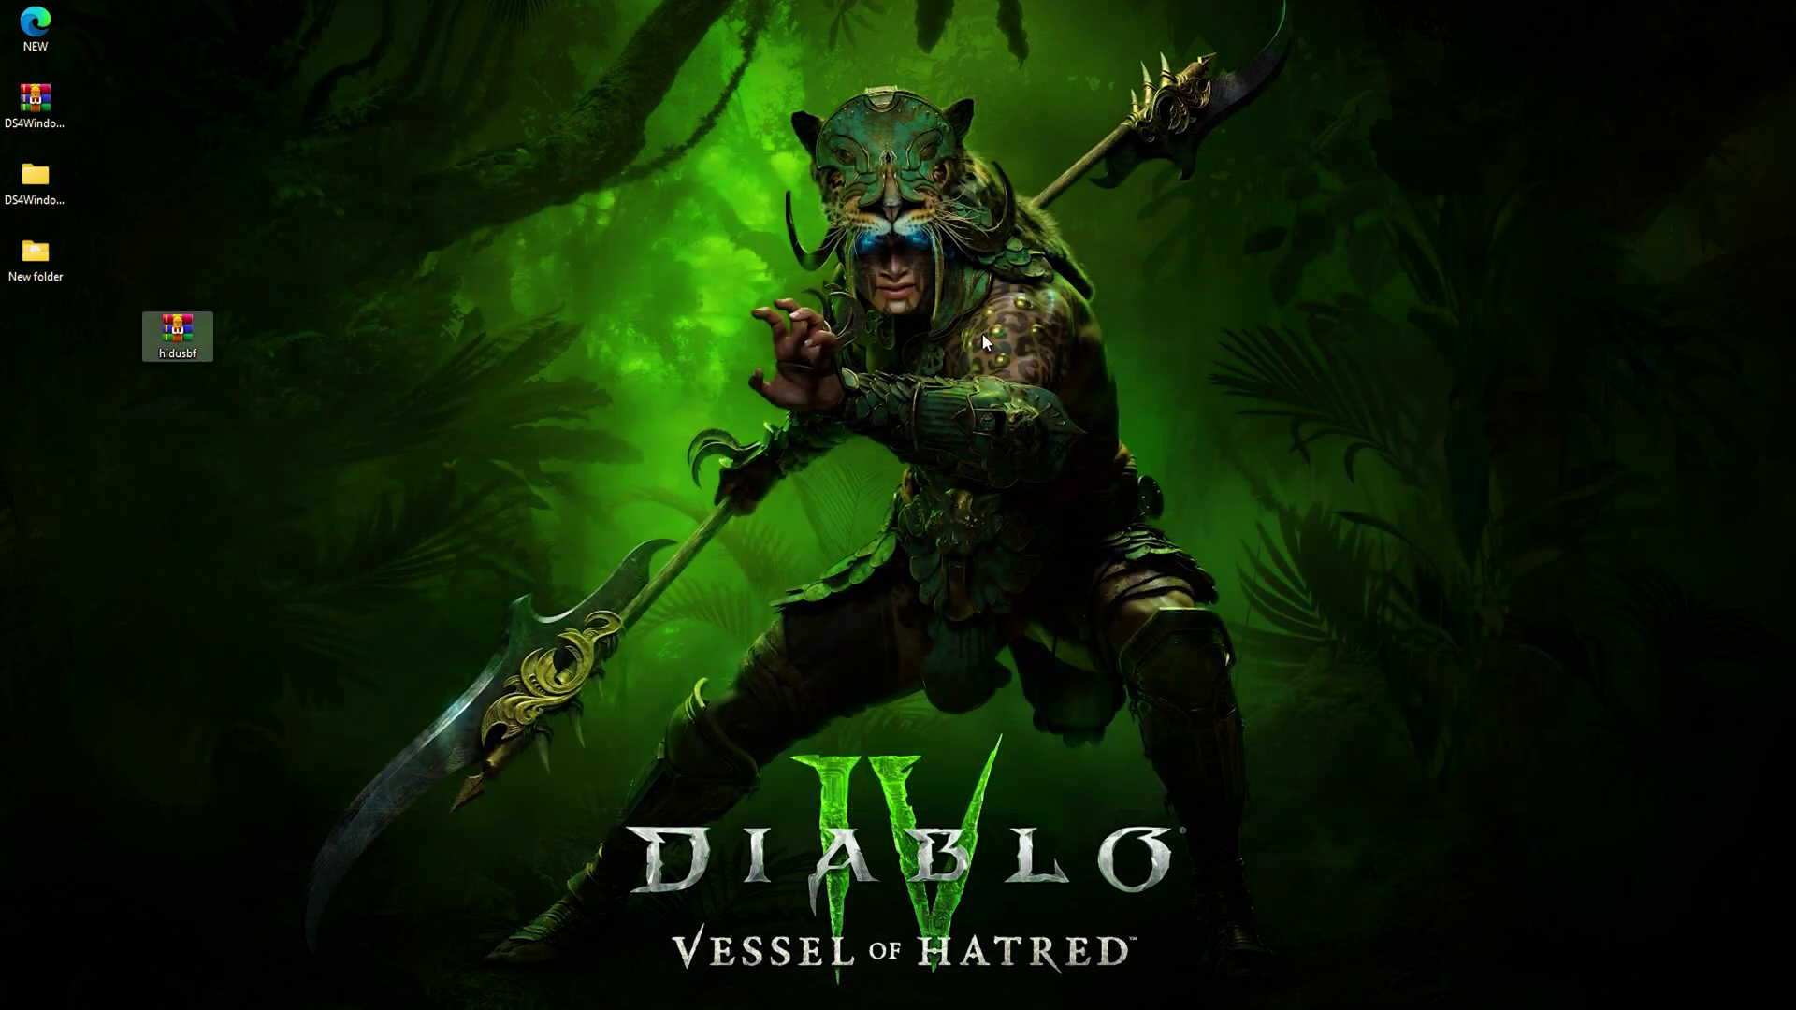
# Step: Run Setup from New folder\DRIVER with administrator approval to open USB Devices Rate Setup
pyautogui.moveTo(178, 332); pyautogui.dragTo(43, 330)
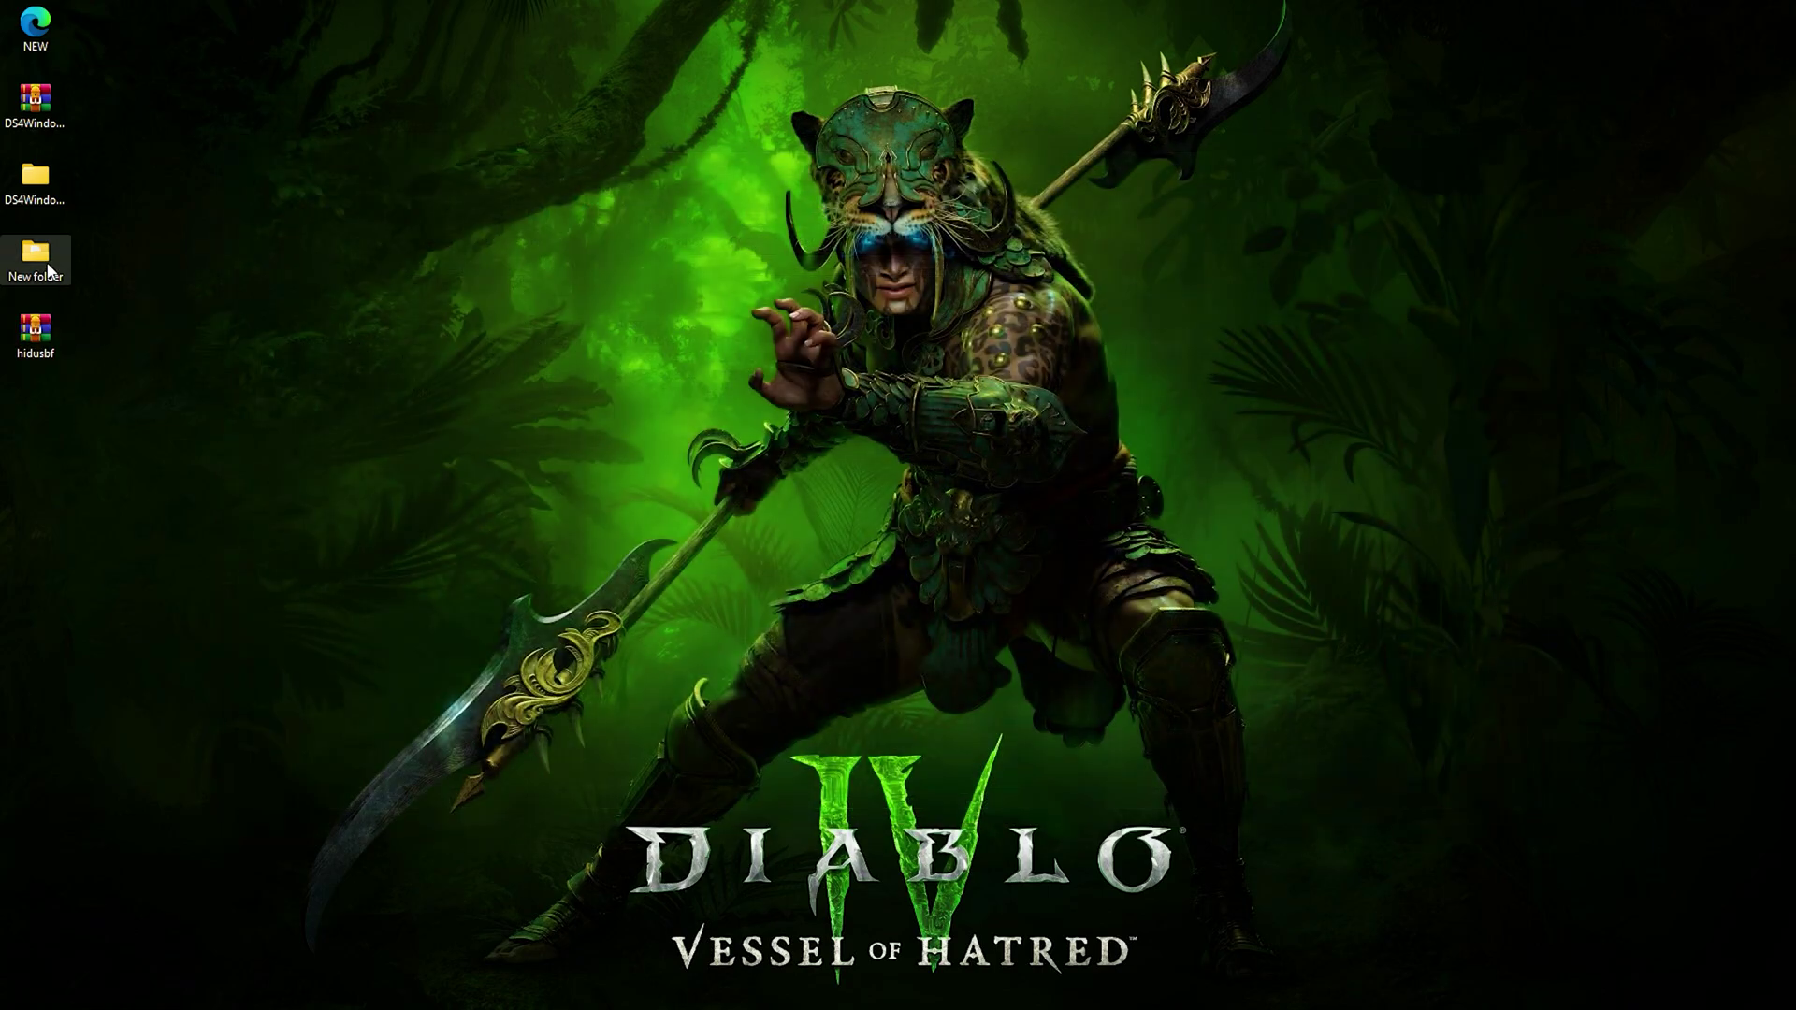
pyautogui.doubleClick(35, 255)
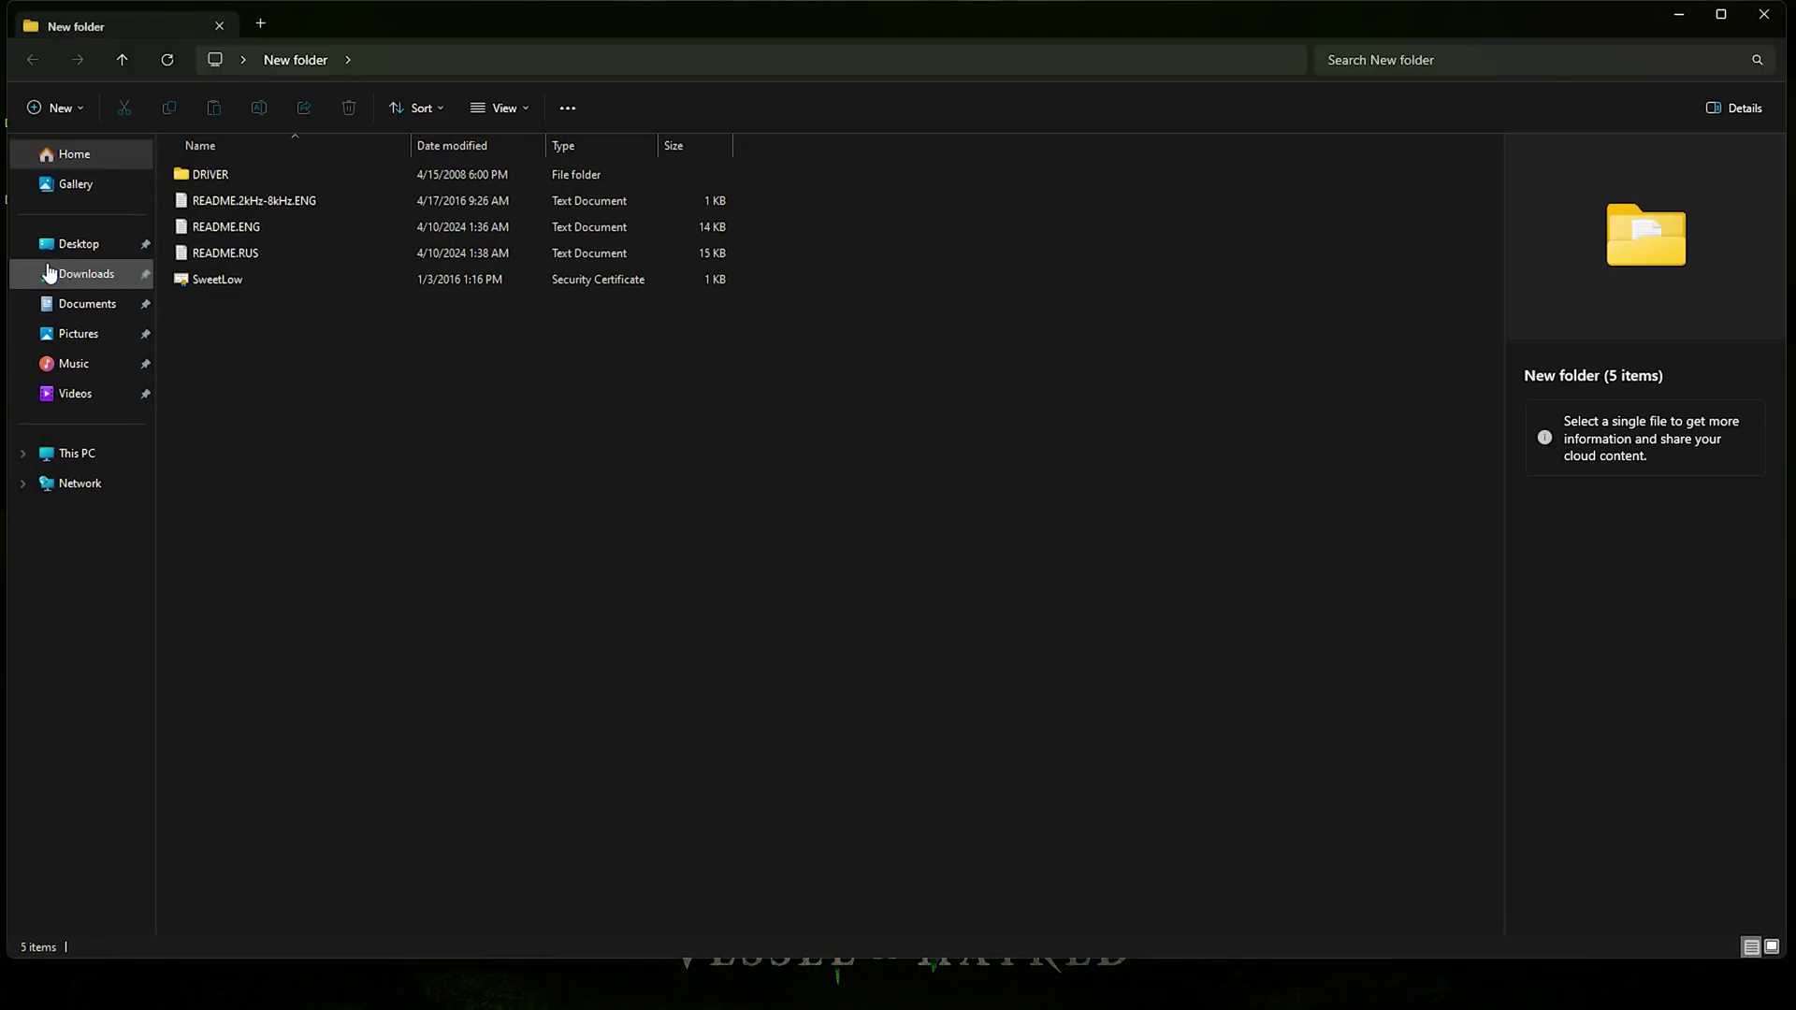
pyautogui.doubleClick(251, 172)
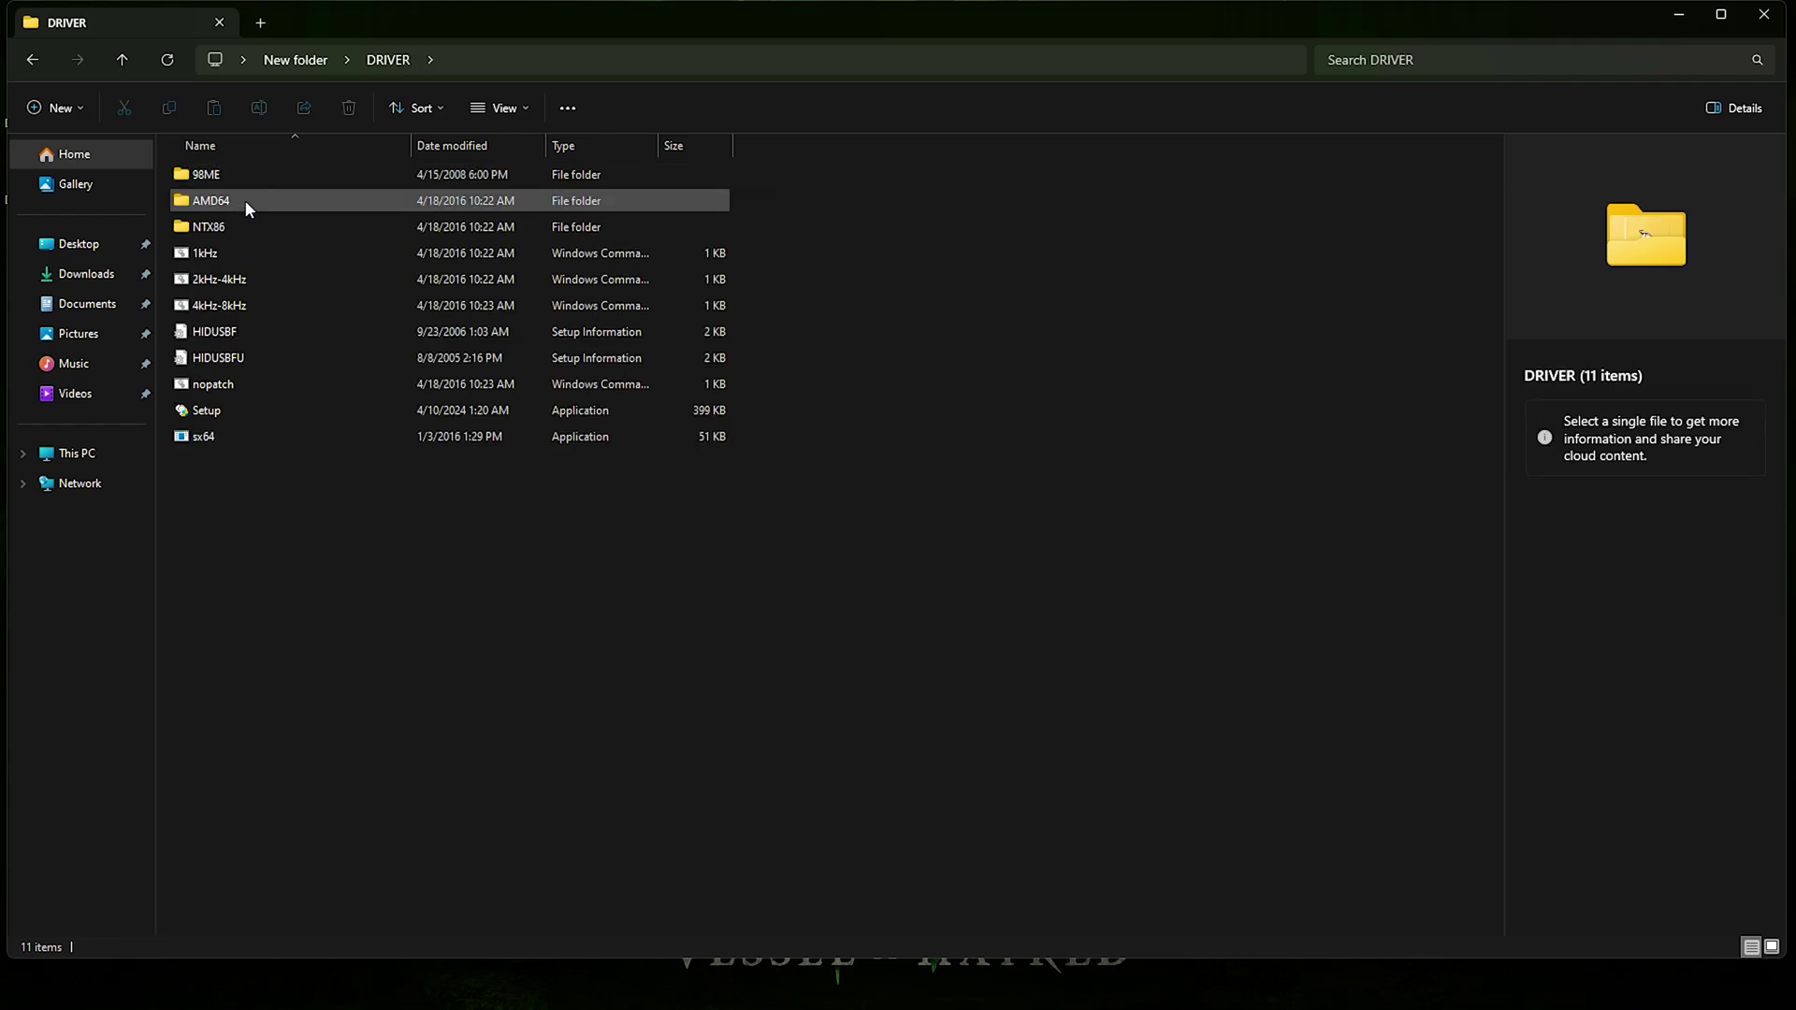
pyautogui.click(229, 417)
pyautogui.doubleClick(228, 416)
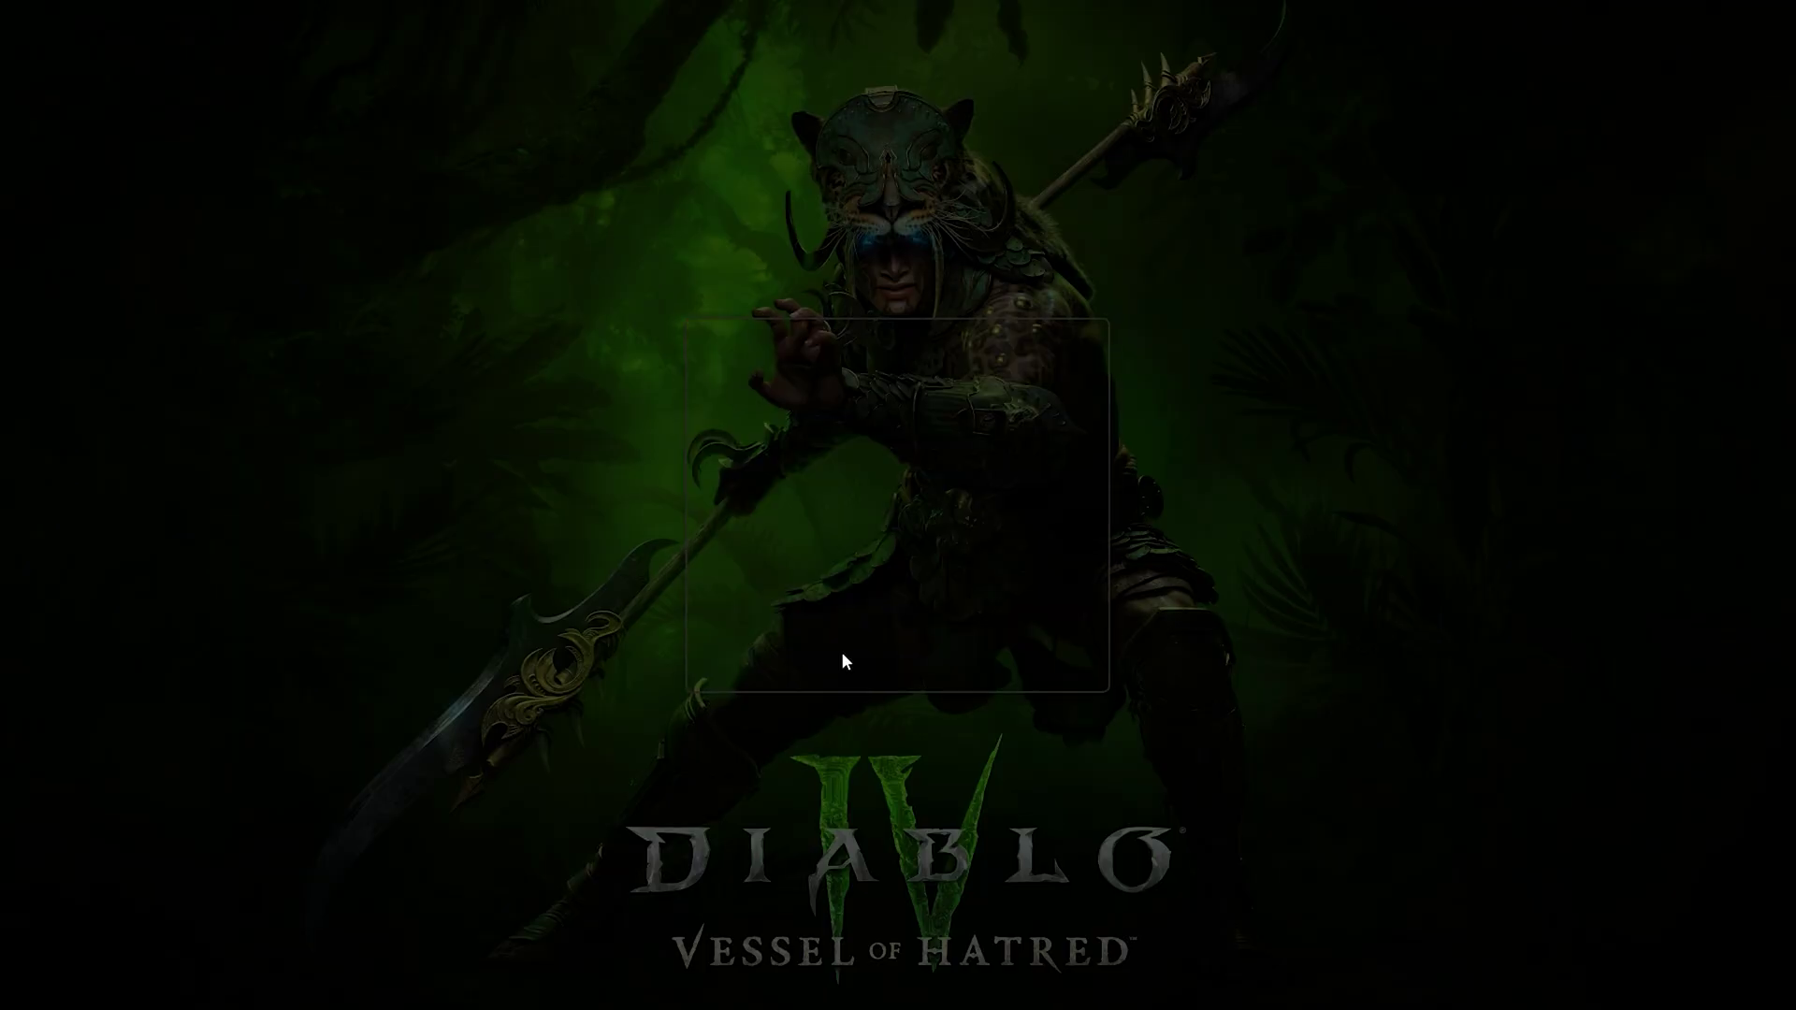
pyautogui.click(926, 655)
# Step: Switch hidusbf's device list from Mice to All and install the rate-changing service
pyautogui.click(1679, 14)
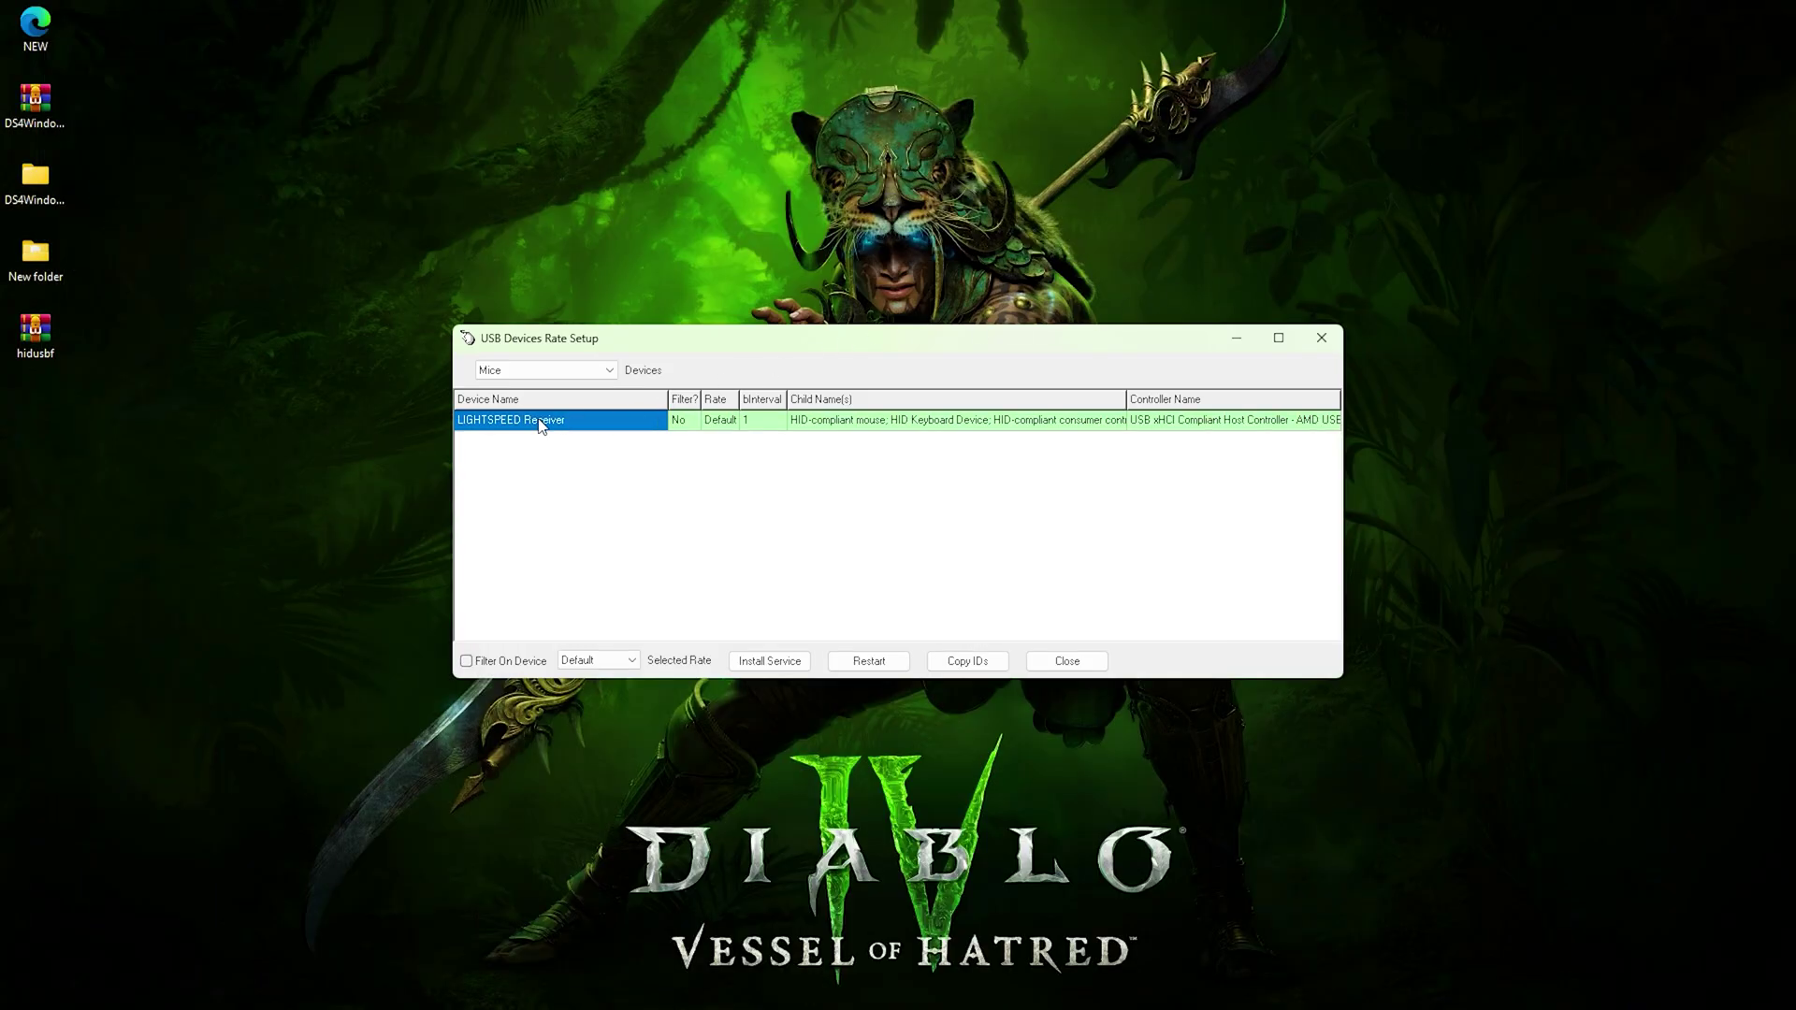
pyautogui.click(562, 372)
pyautogui.click(542, 447)
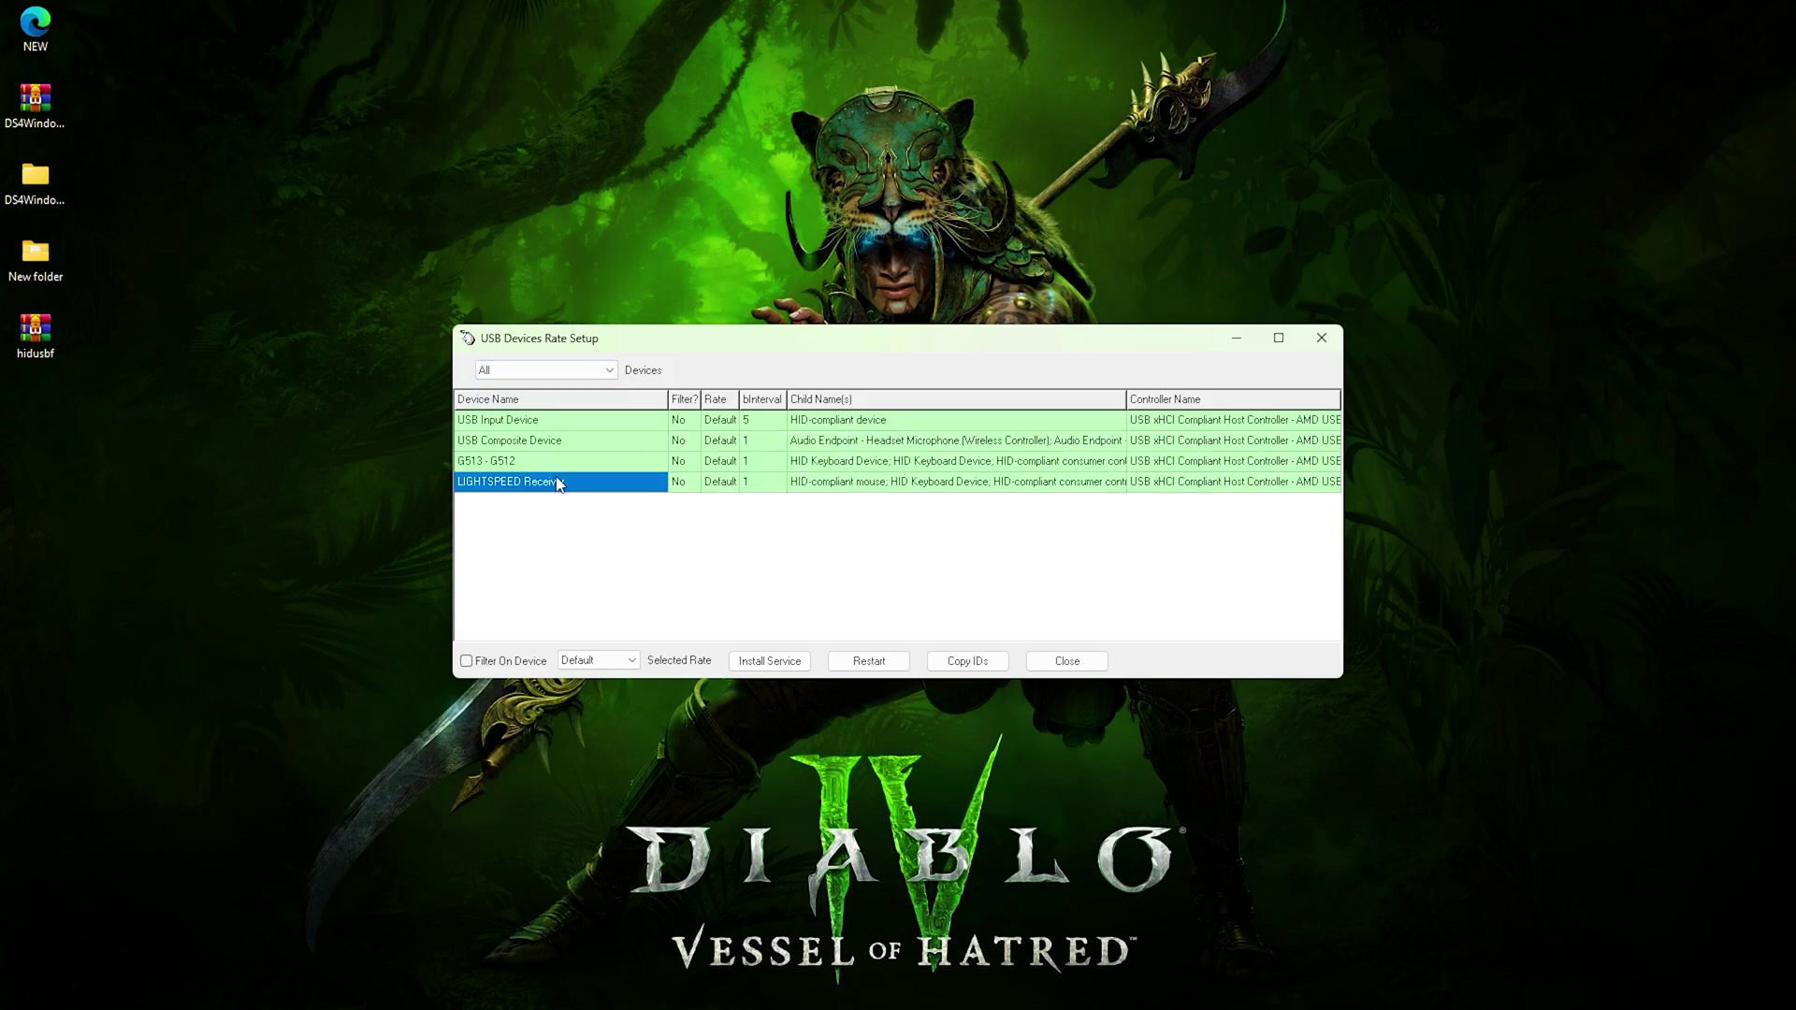
pyautogui.click(767, 660)
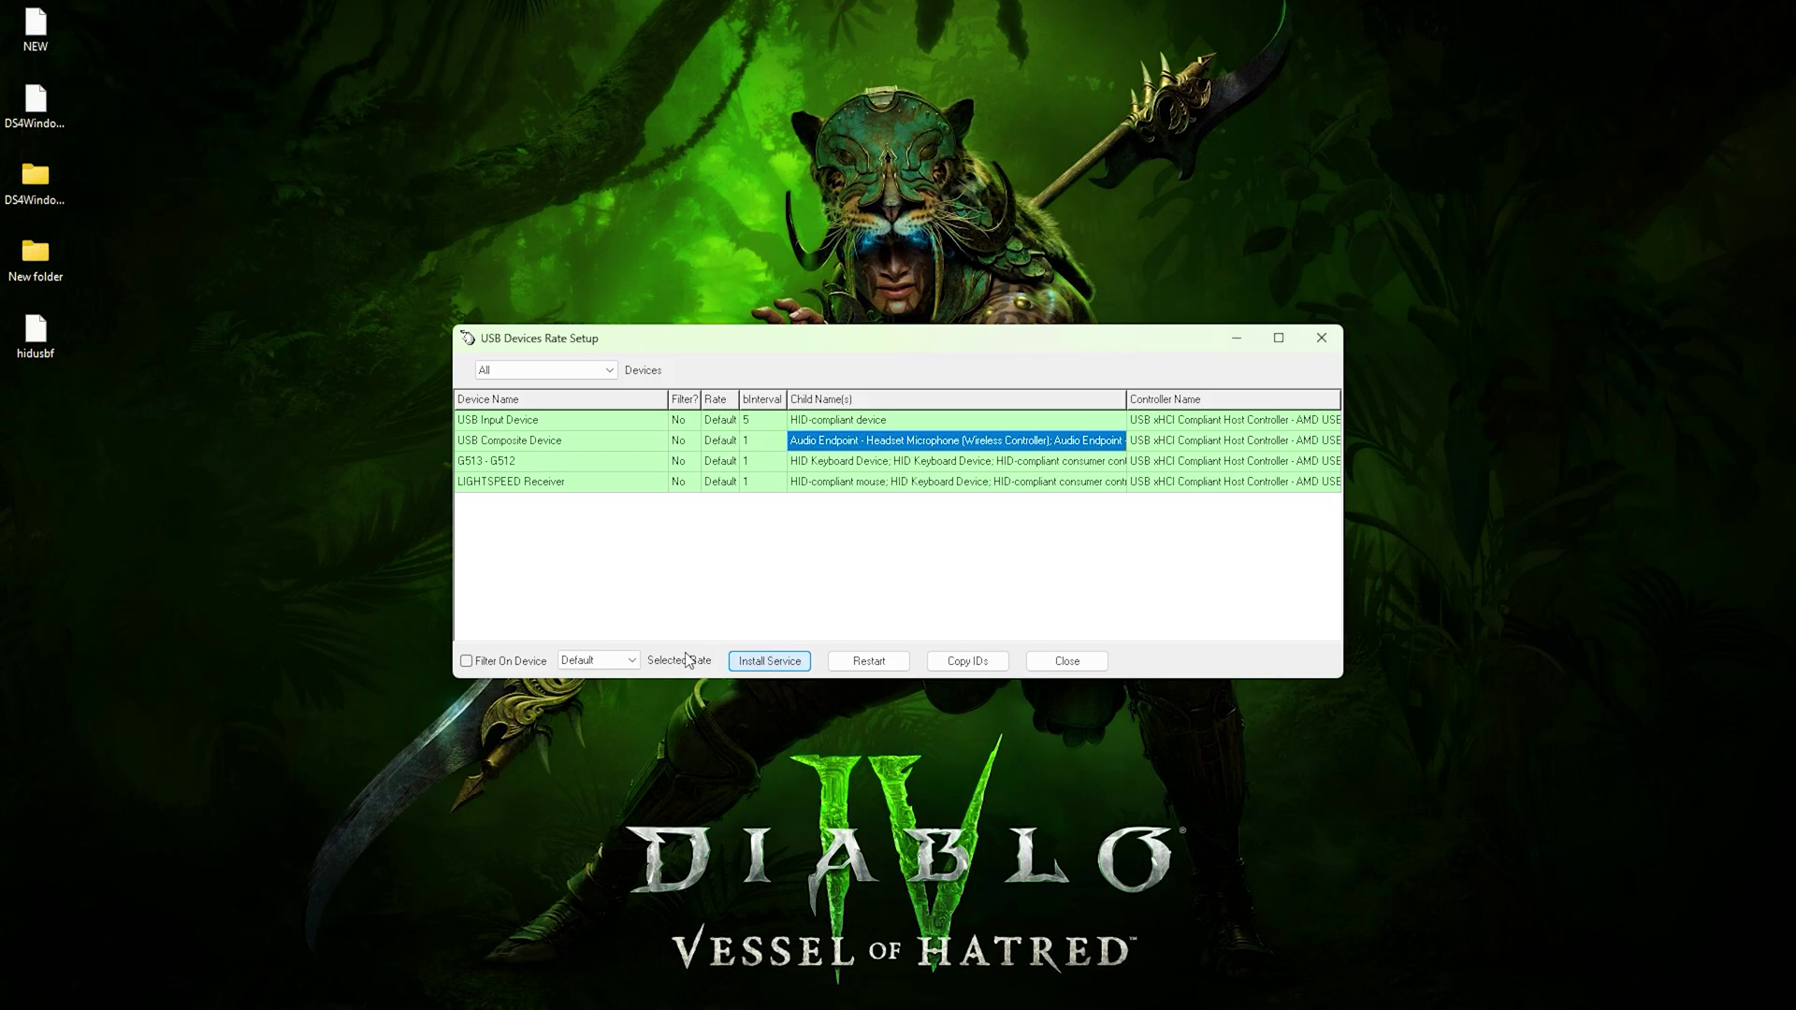
pyautogui.click(620, 663)
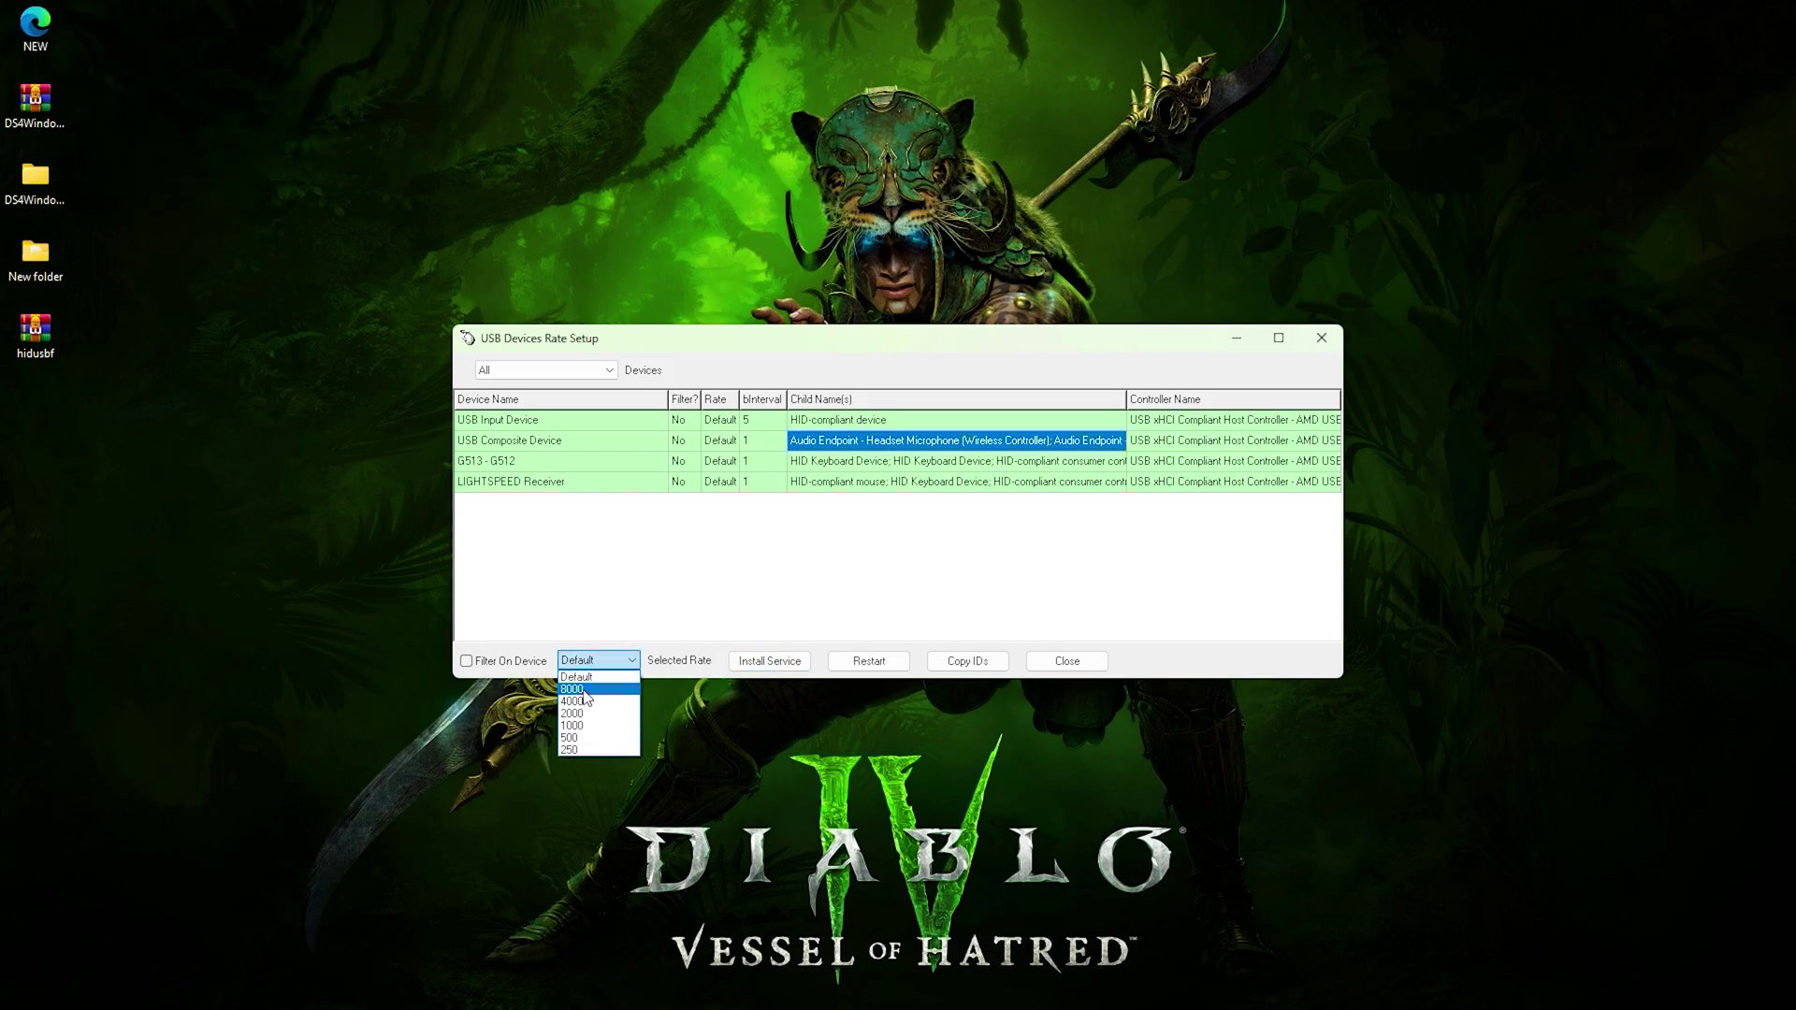
# Step: Give the USB Composite Device an 8000 rate with Filter On Device, install the service, and verify it
pyautogui.click(610, 693)
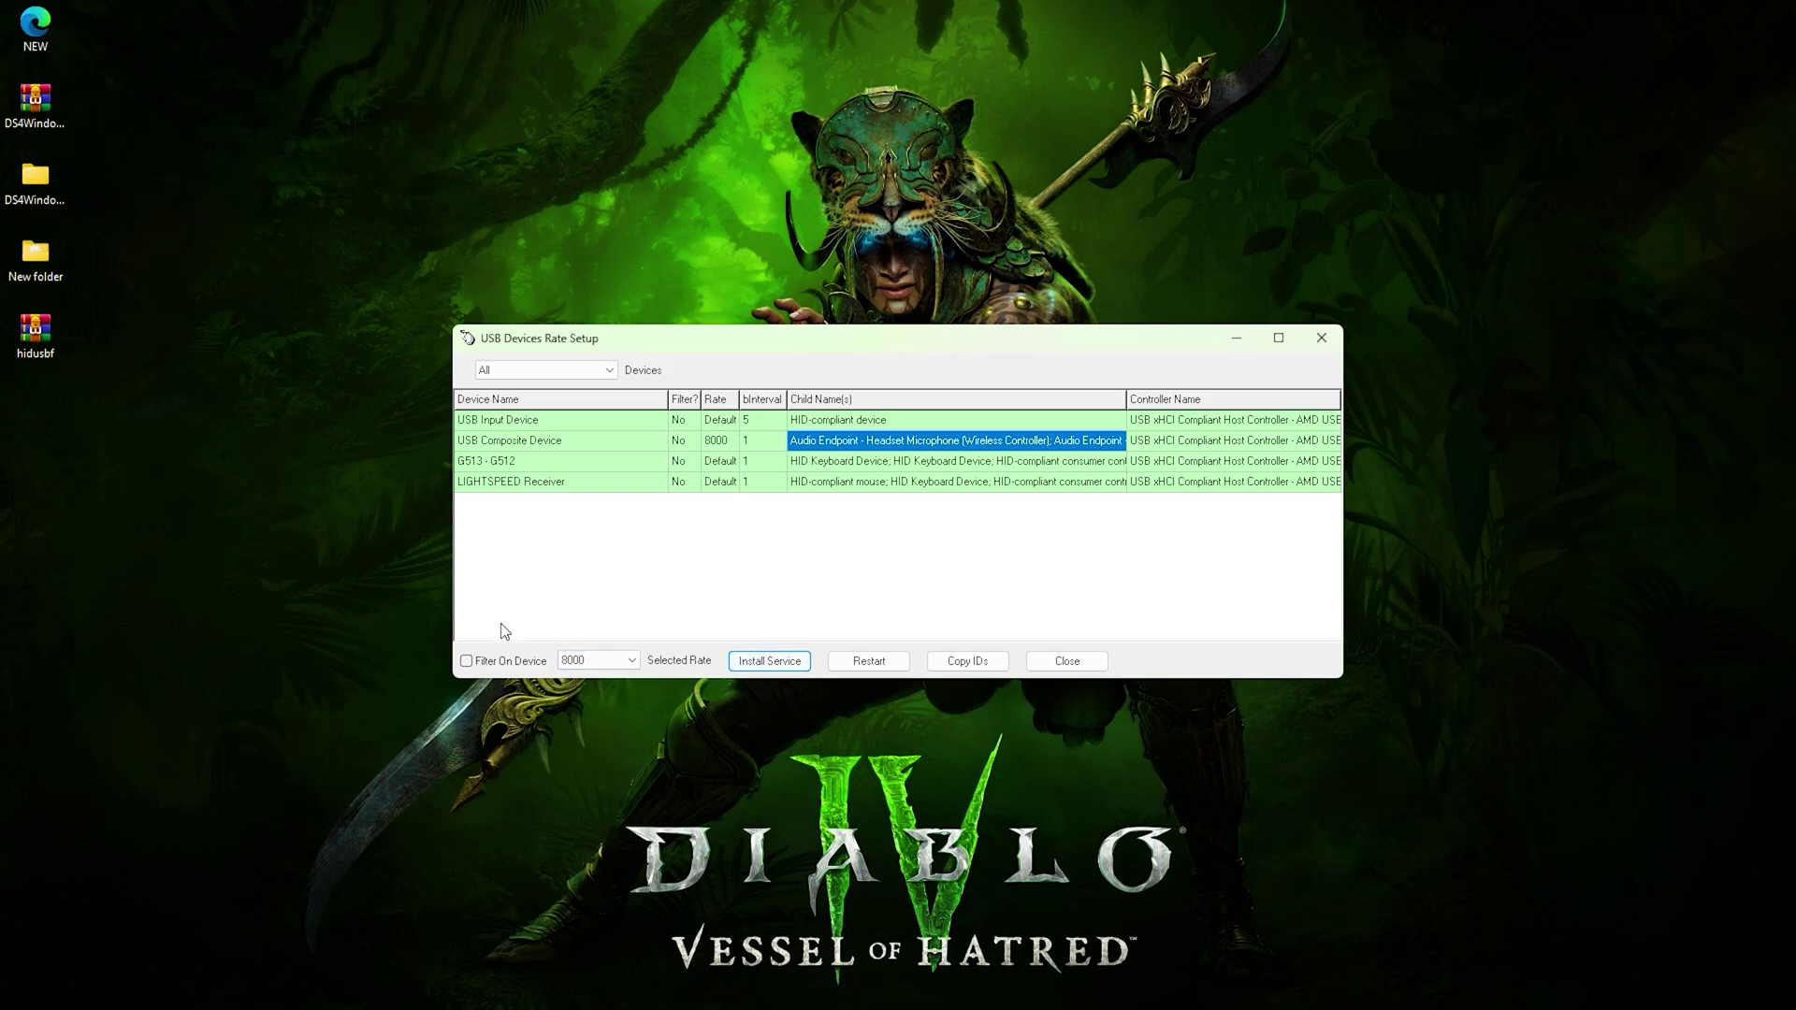
pyautogui.click(465, 663)
pyautogui.click(780, 662)
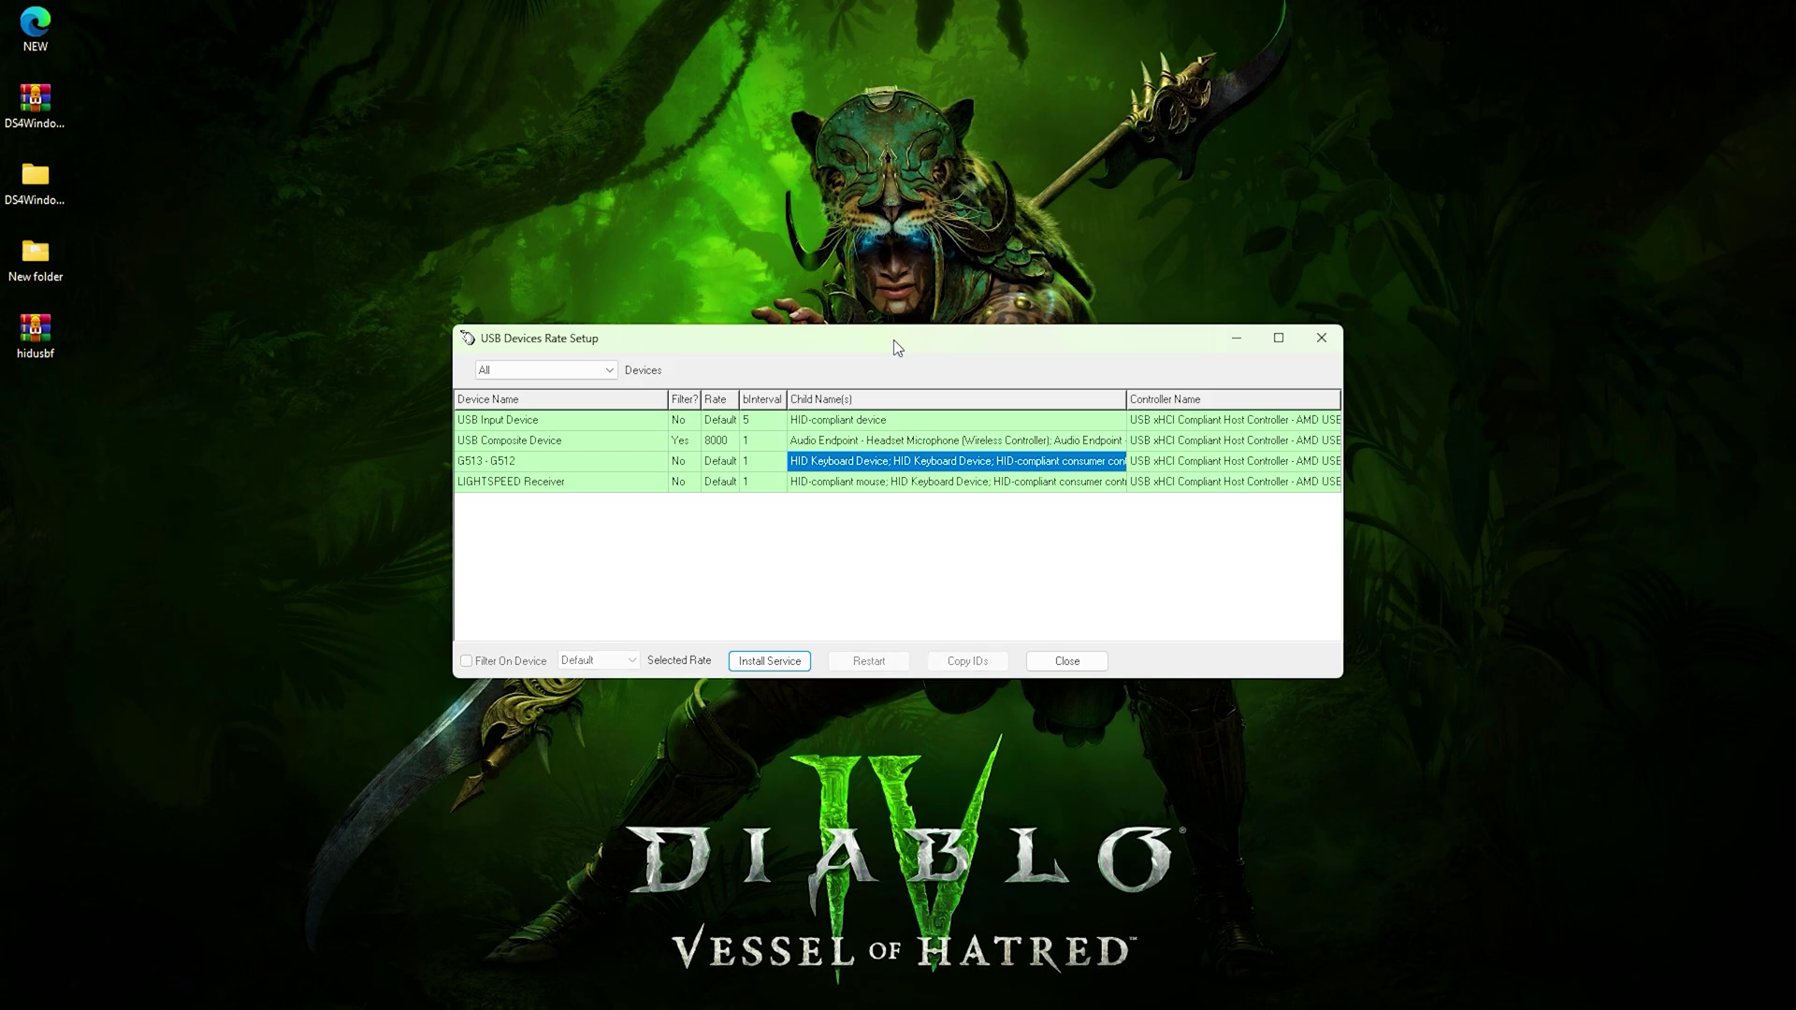
pyautogui.click(695, 441)
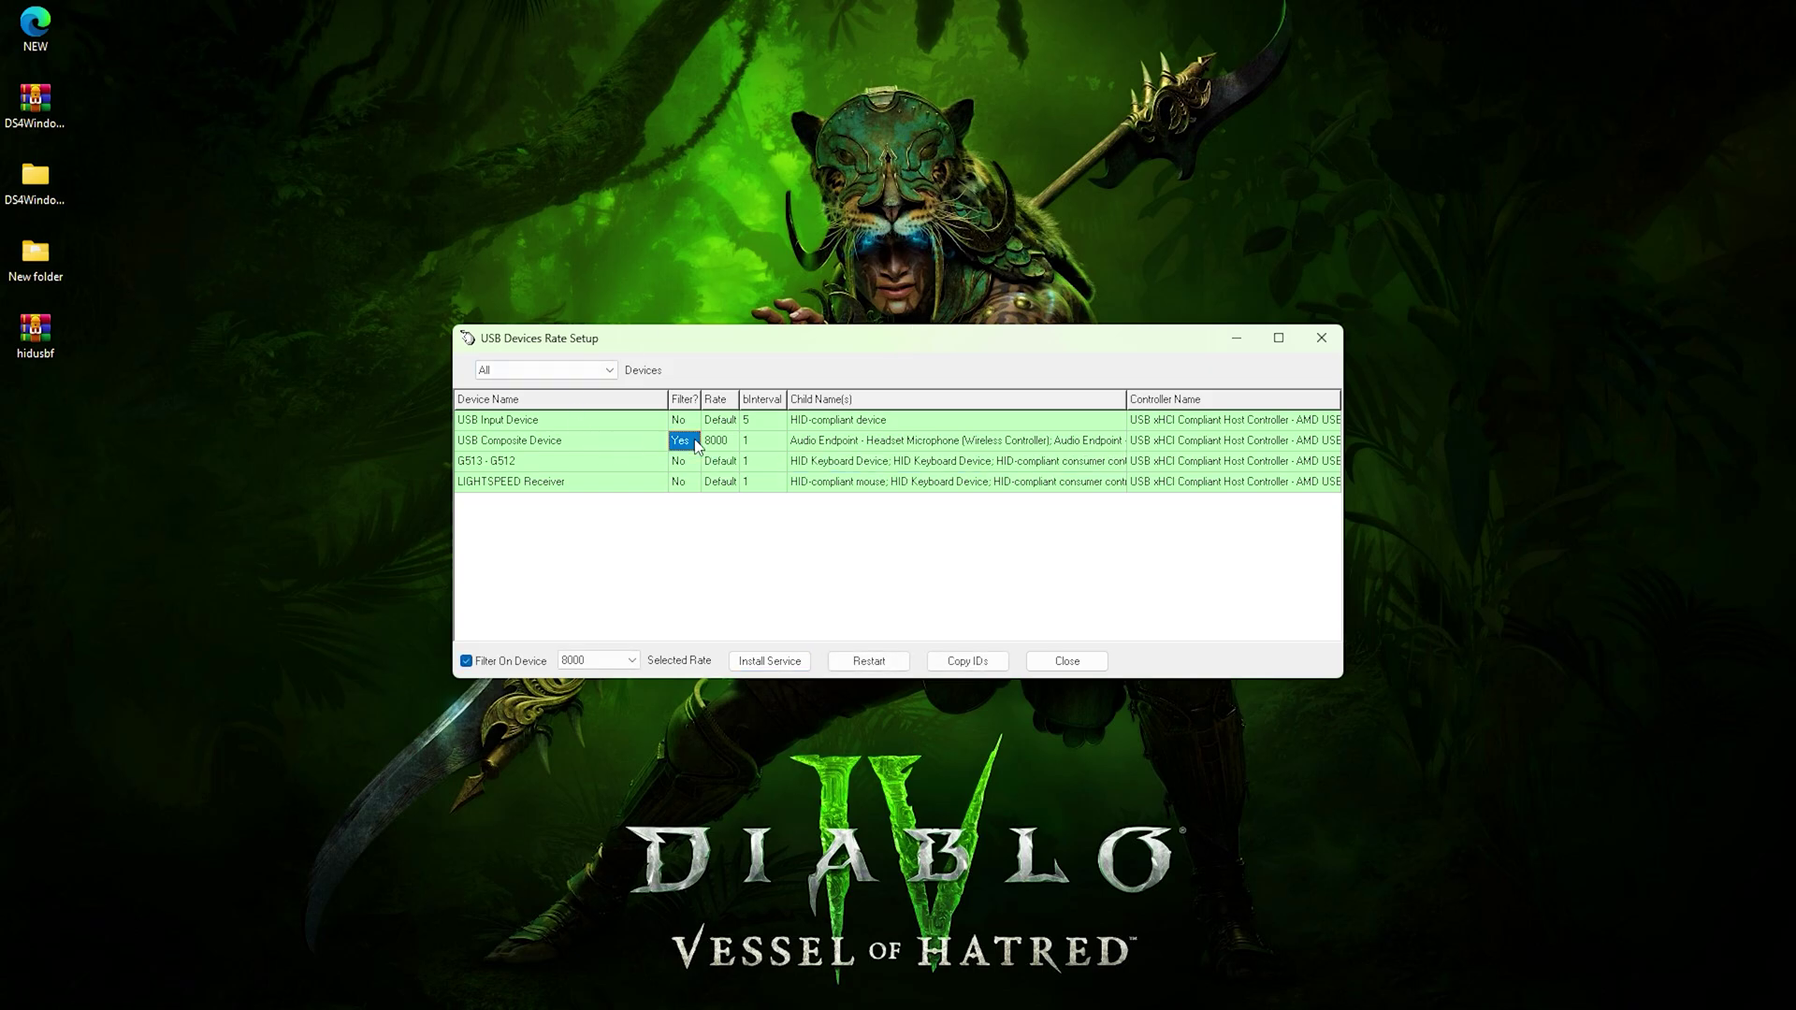
pyautogui.click(895, 447)
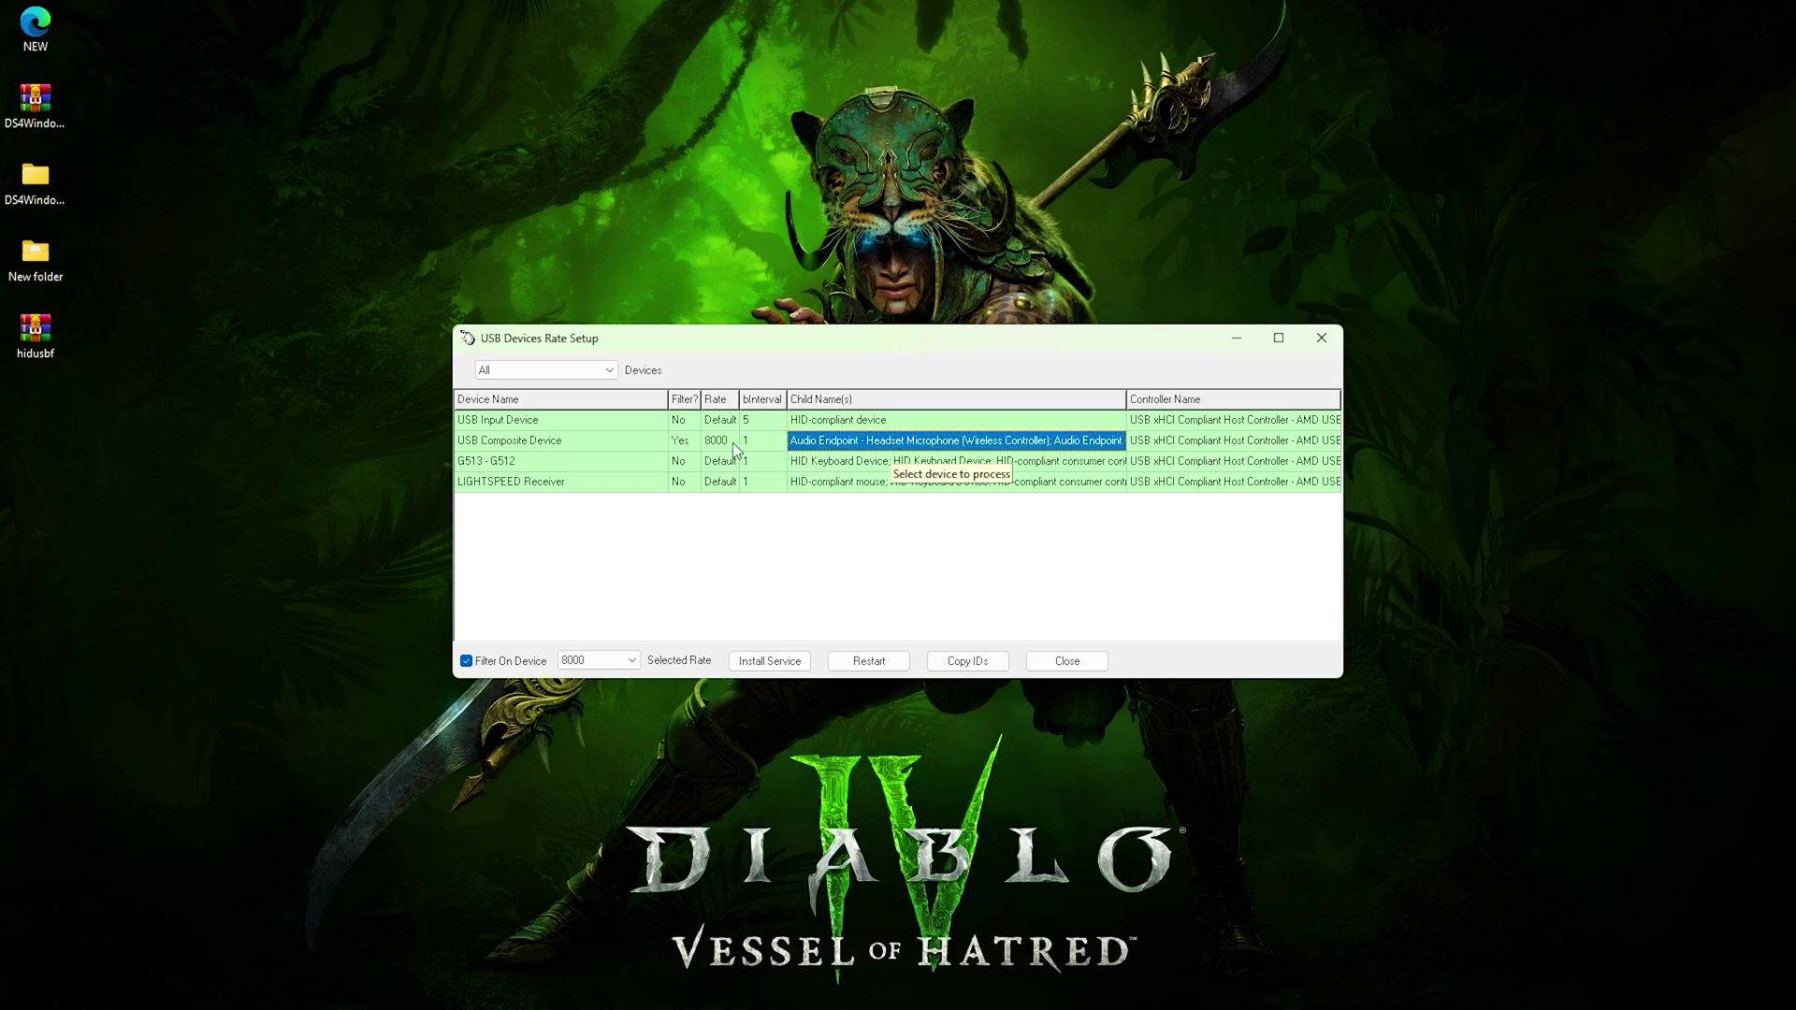
# Step: Open Windows Security's Device security and Core isolation details, then highlight the Secure Boot disabling steps
pyautogui.click(1237, 341)
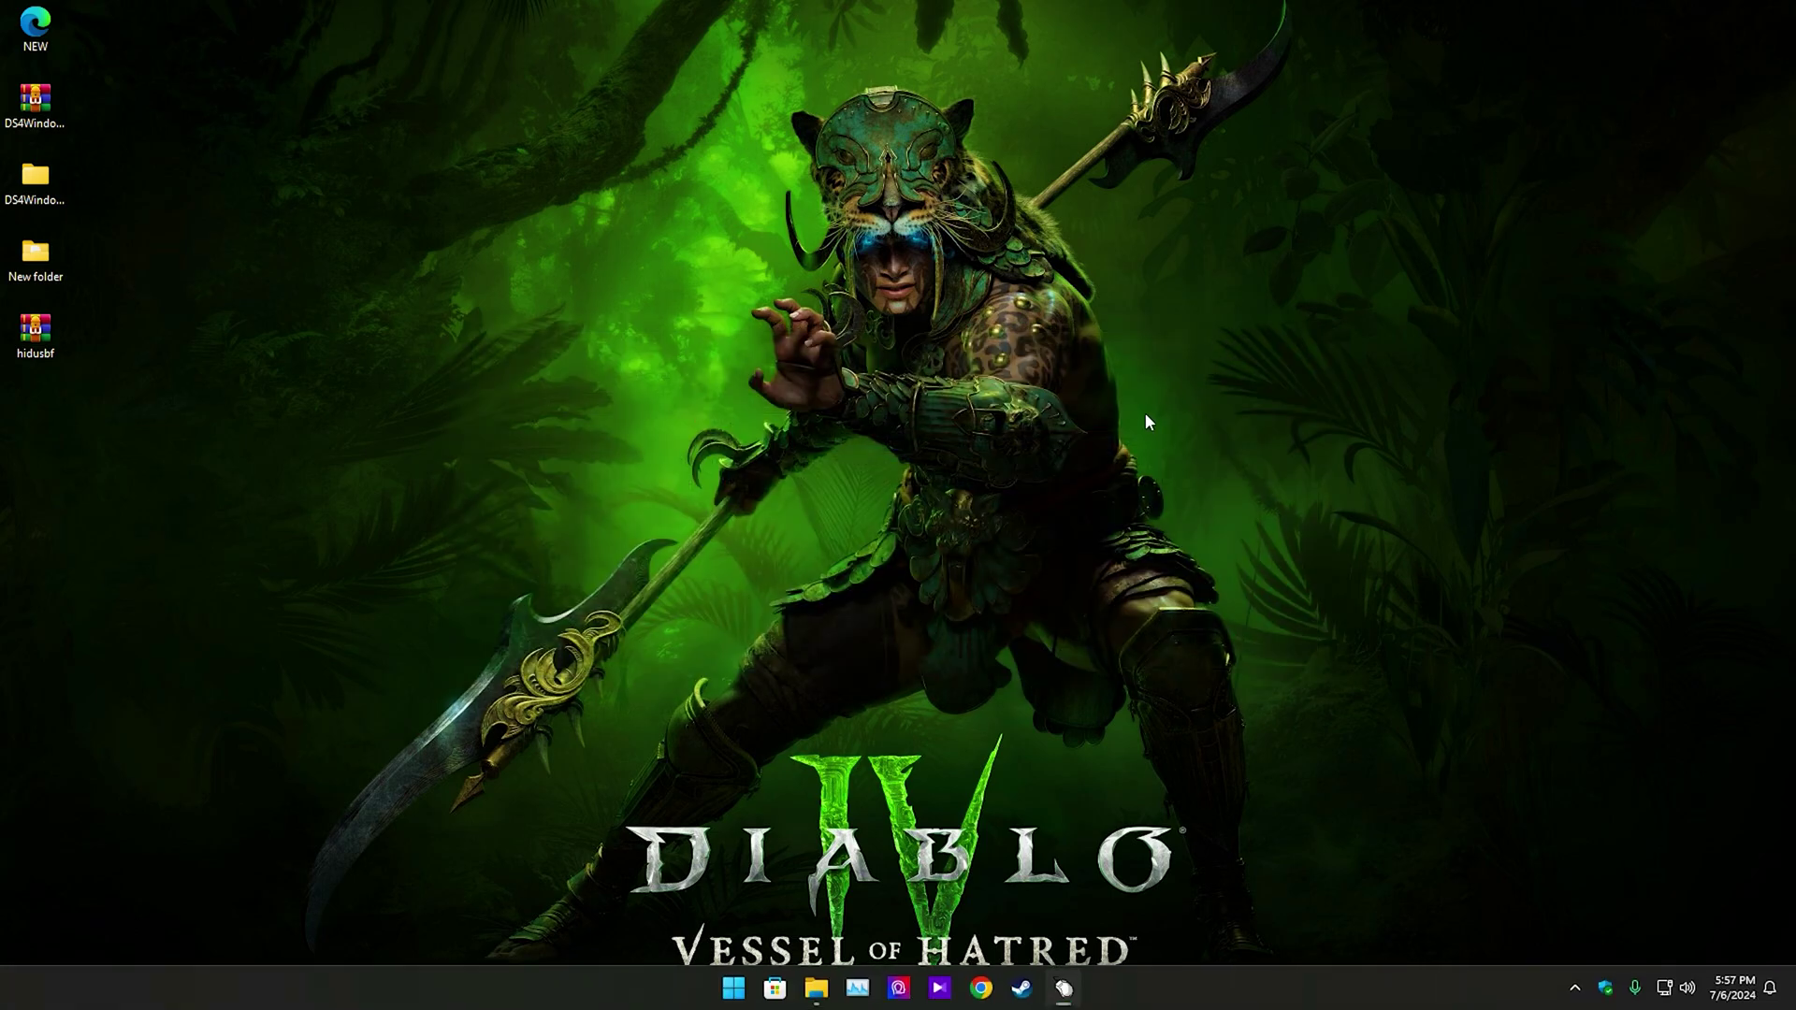
pyautogui.click(1605, 991)
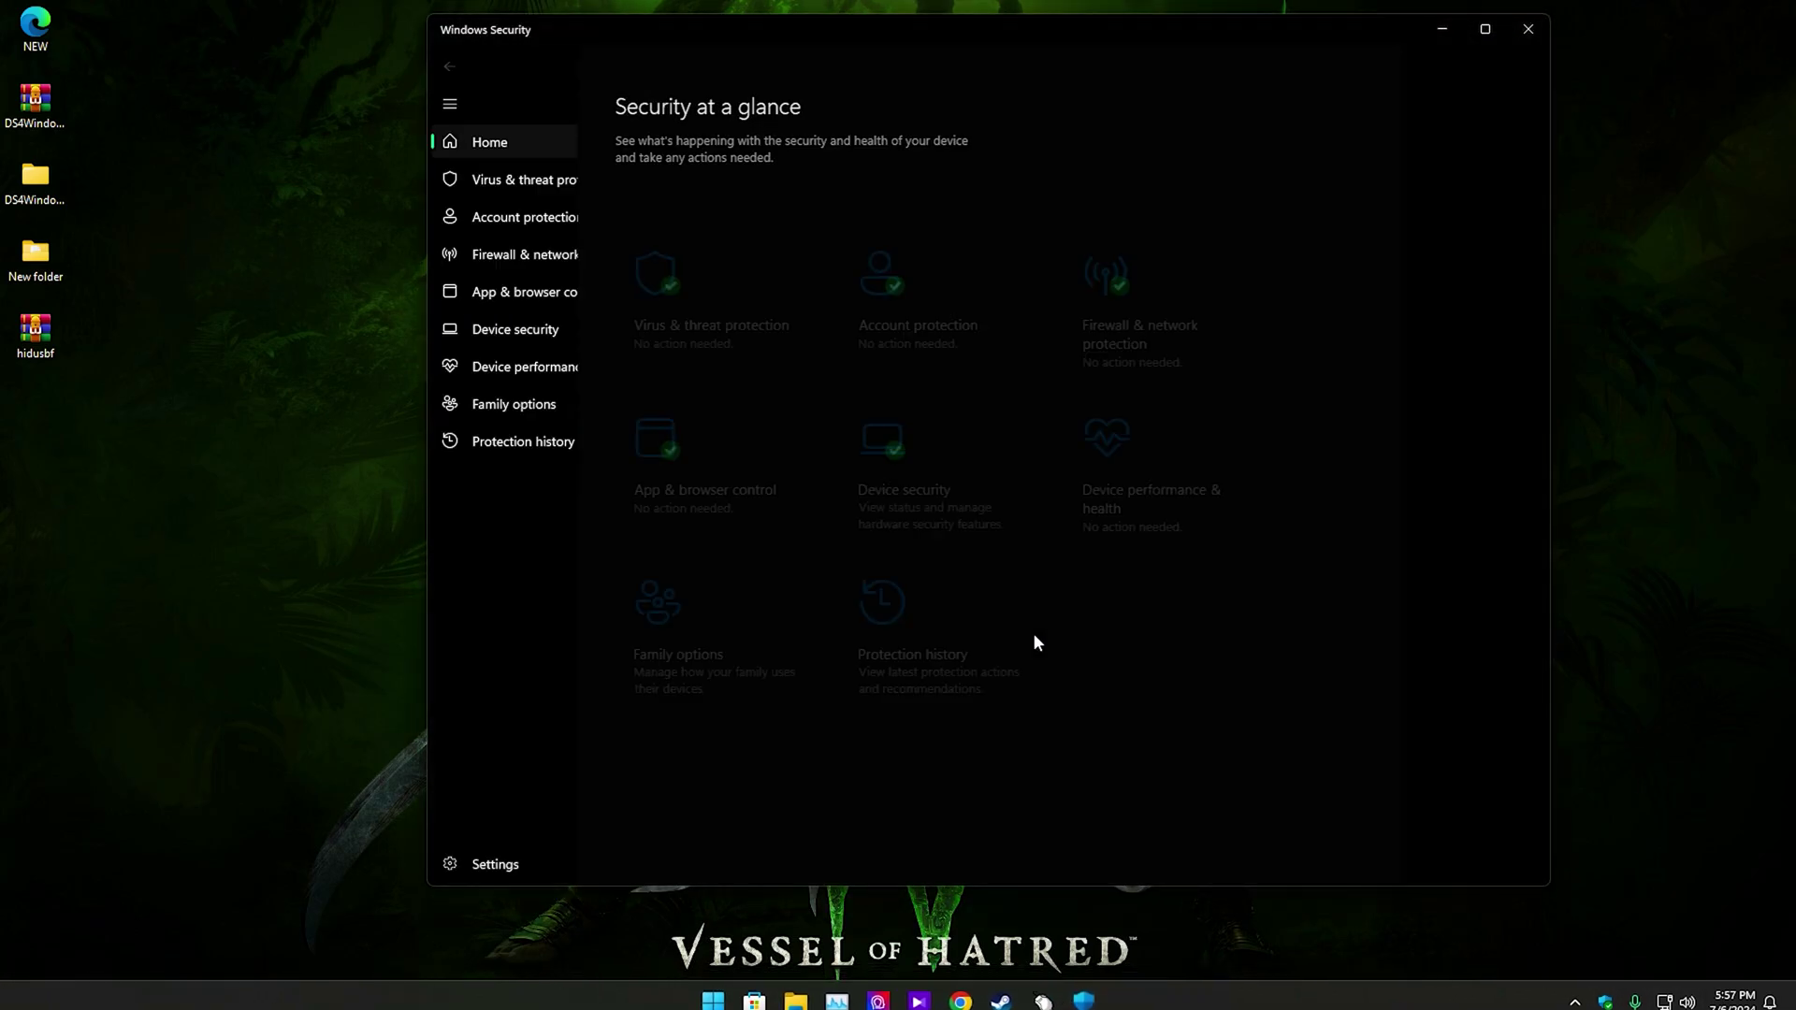
pyautogui.click(512, 332)
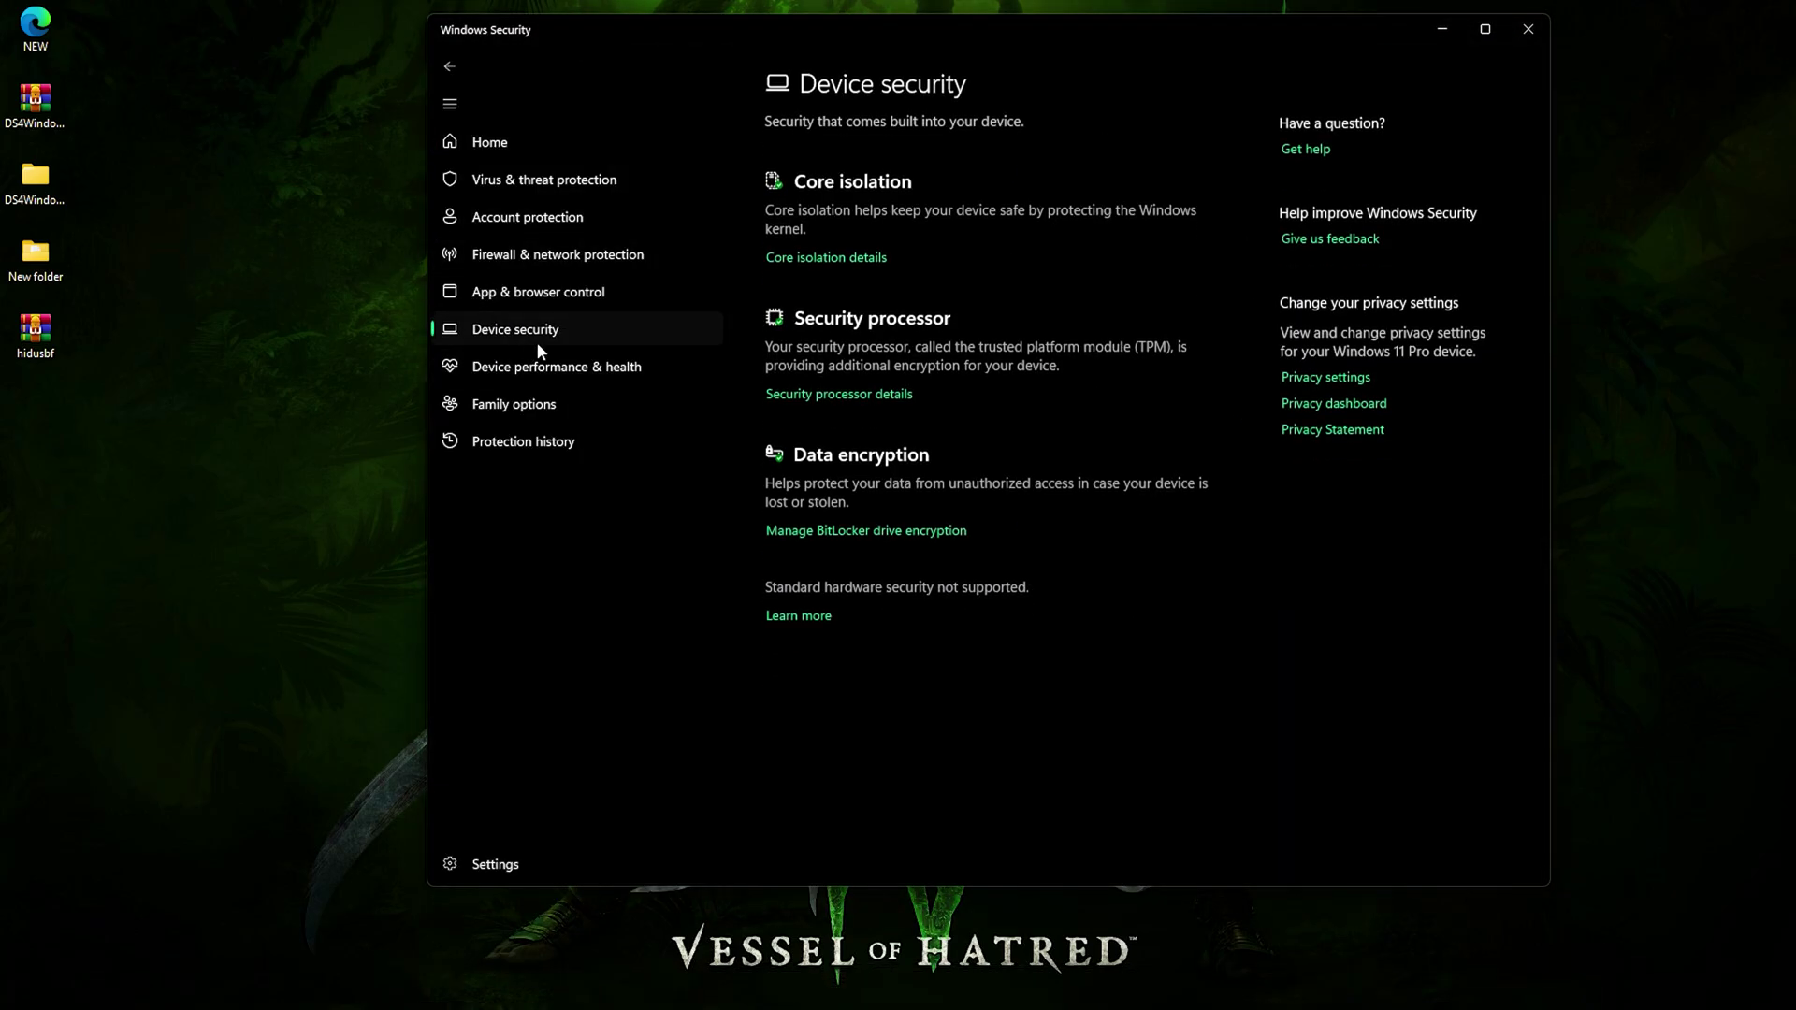
pyautogui.click(791, 254)
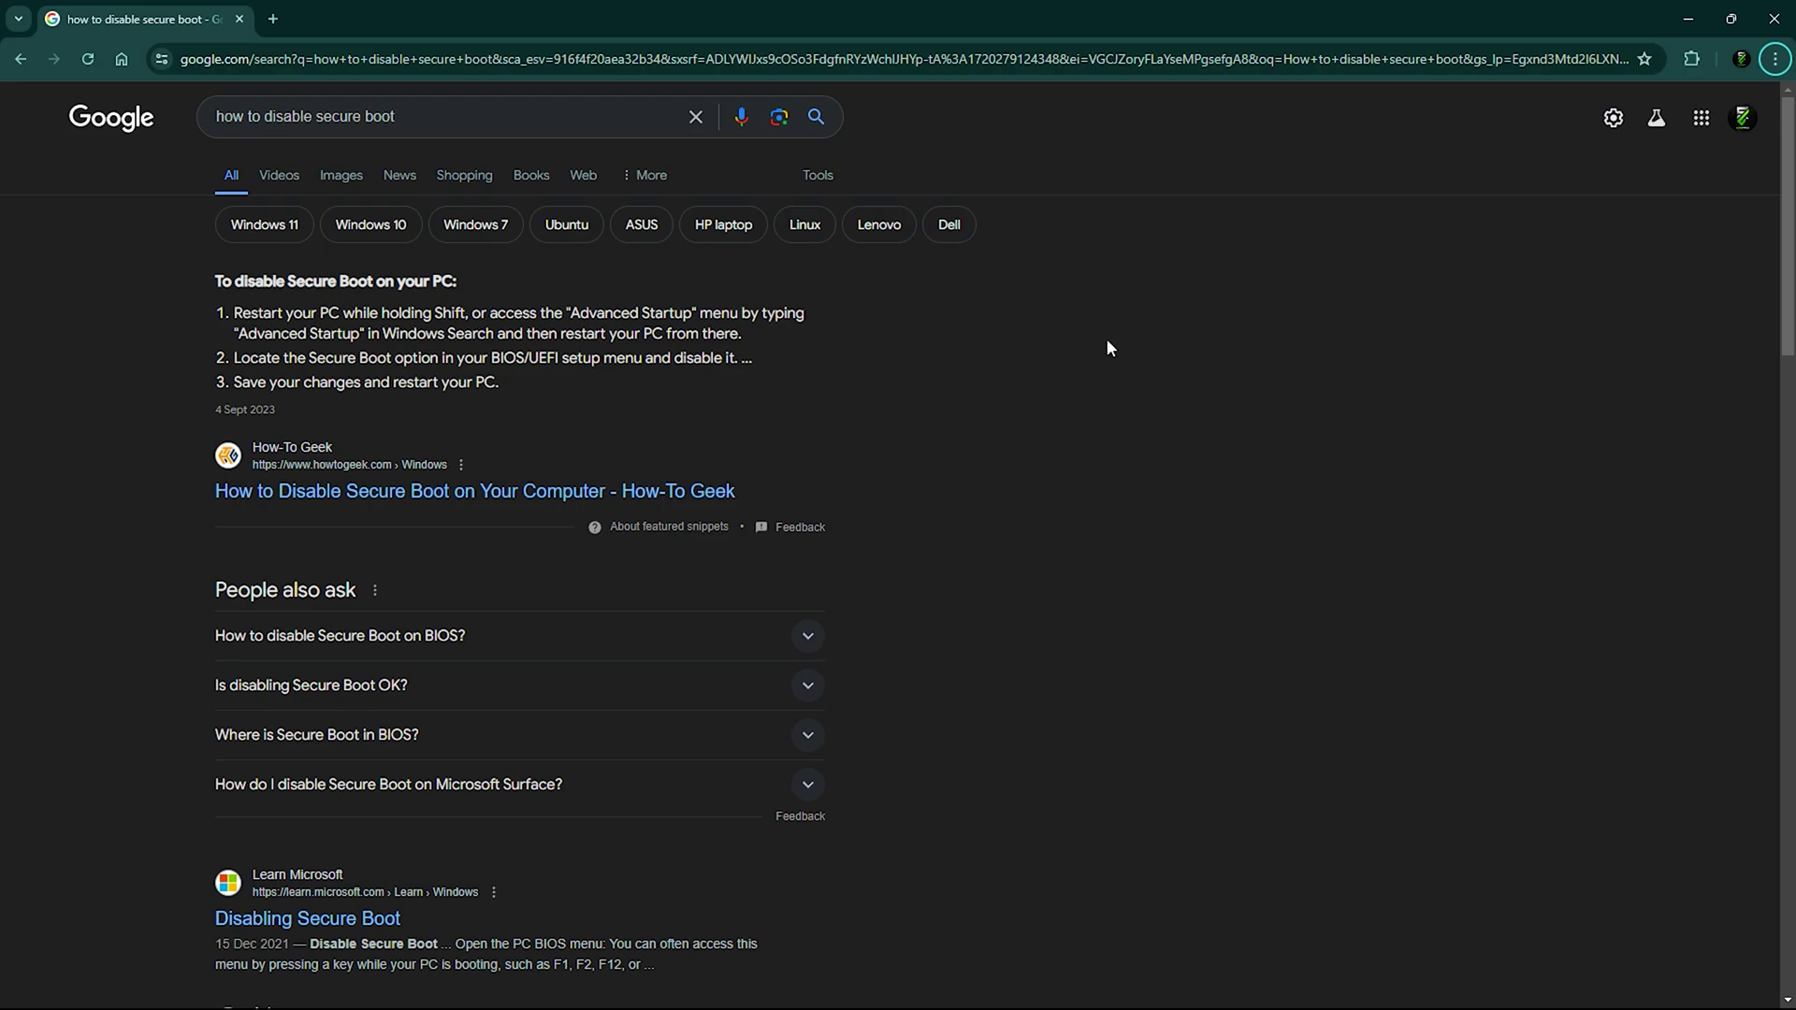
pyautogui.moveTo(212, 281); pyautogui.dragTo(410, 277)
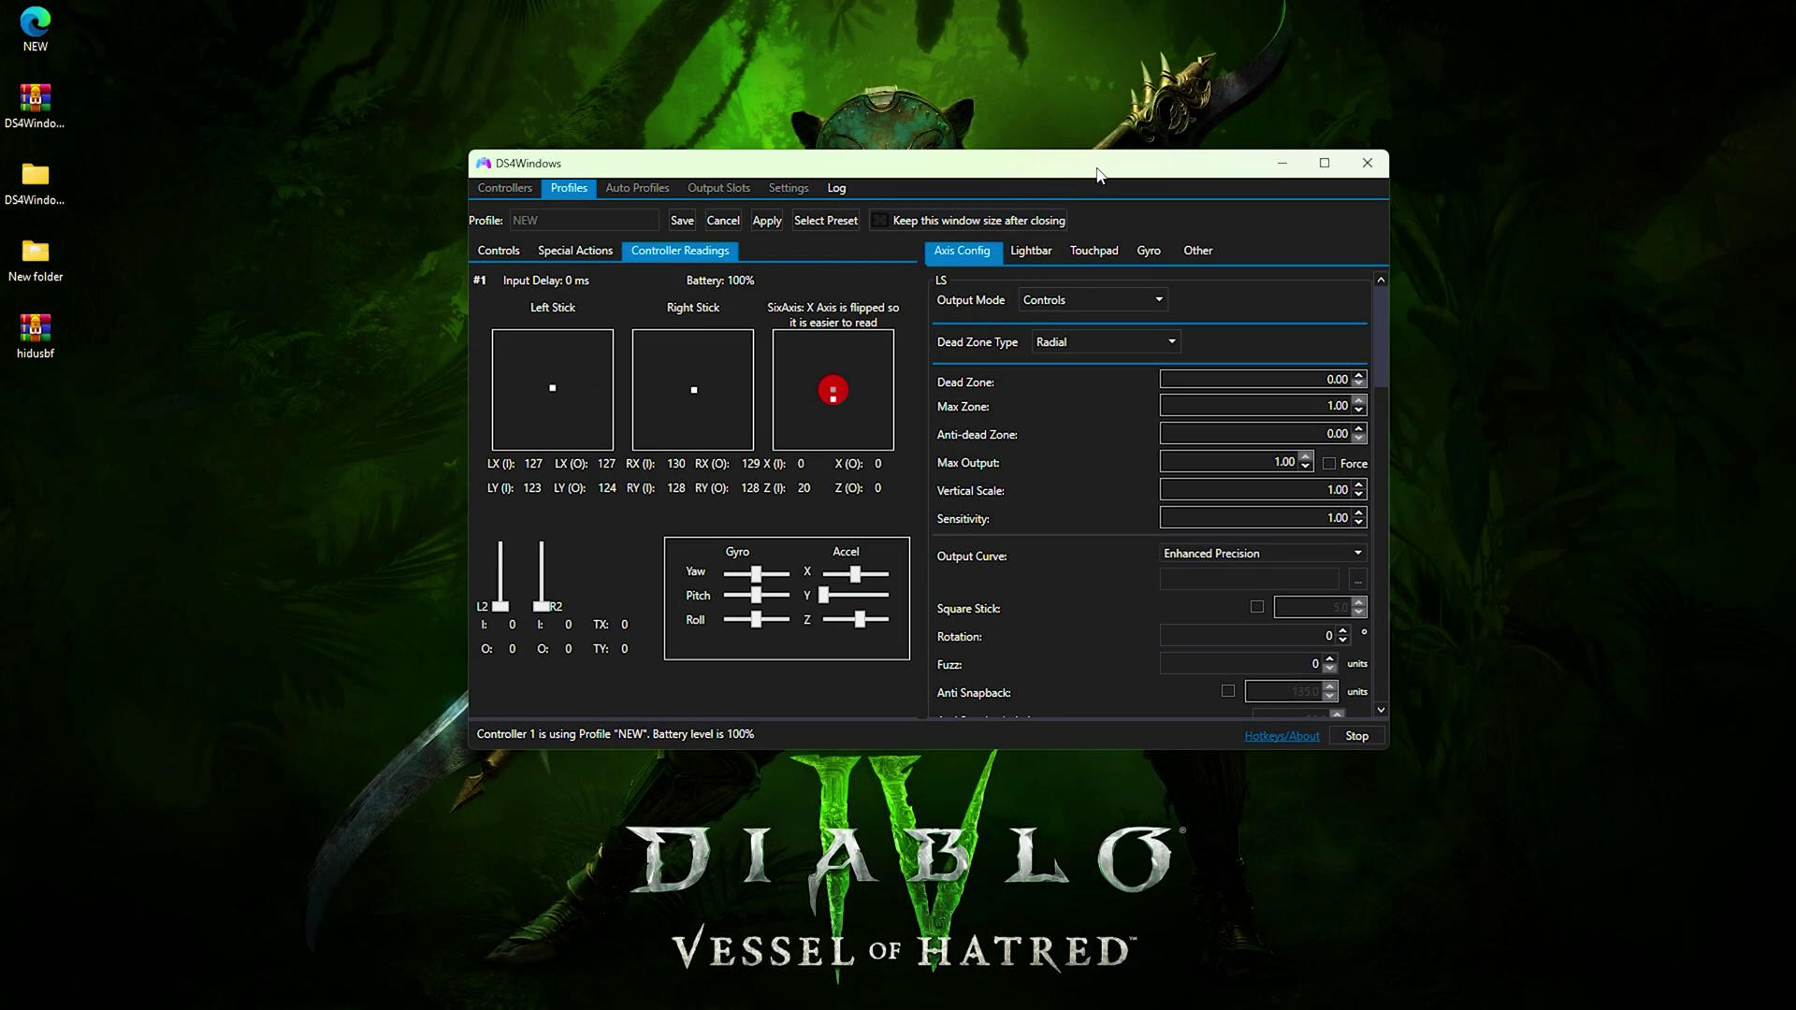
# Step: Nudge the DS4Windows window and close the NEW profile editor to return to Controllers
pyautogui.moveTo(1095, 173); pyautogui.dragTo(1062, 176)
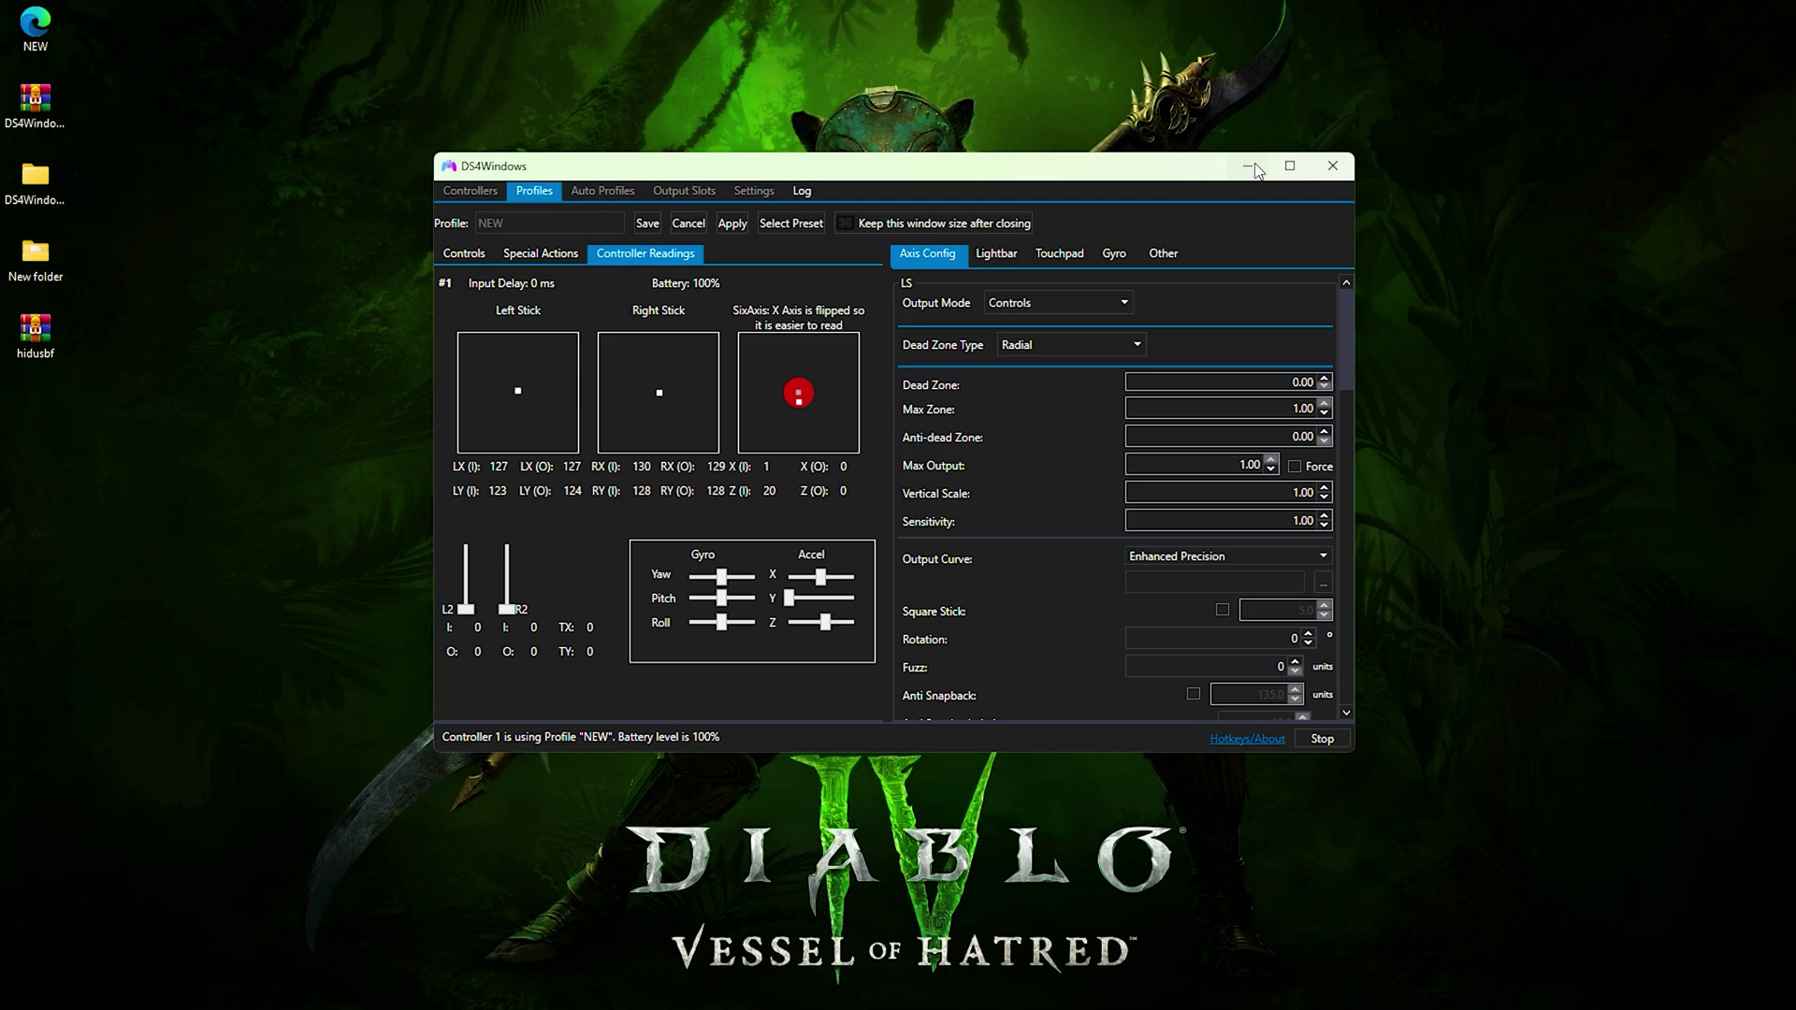
pyautogui.click(683, 222)
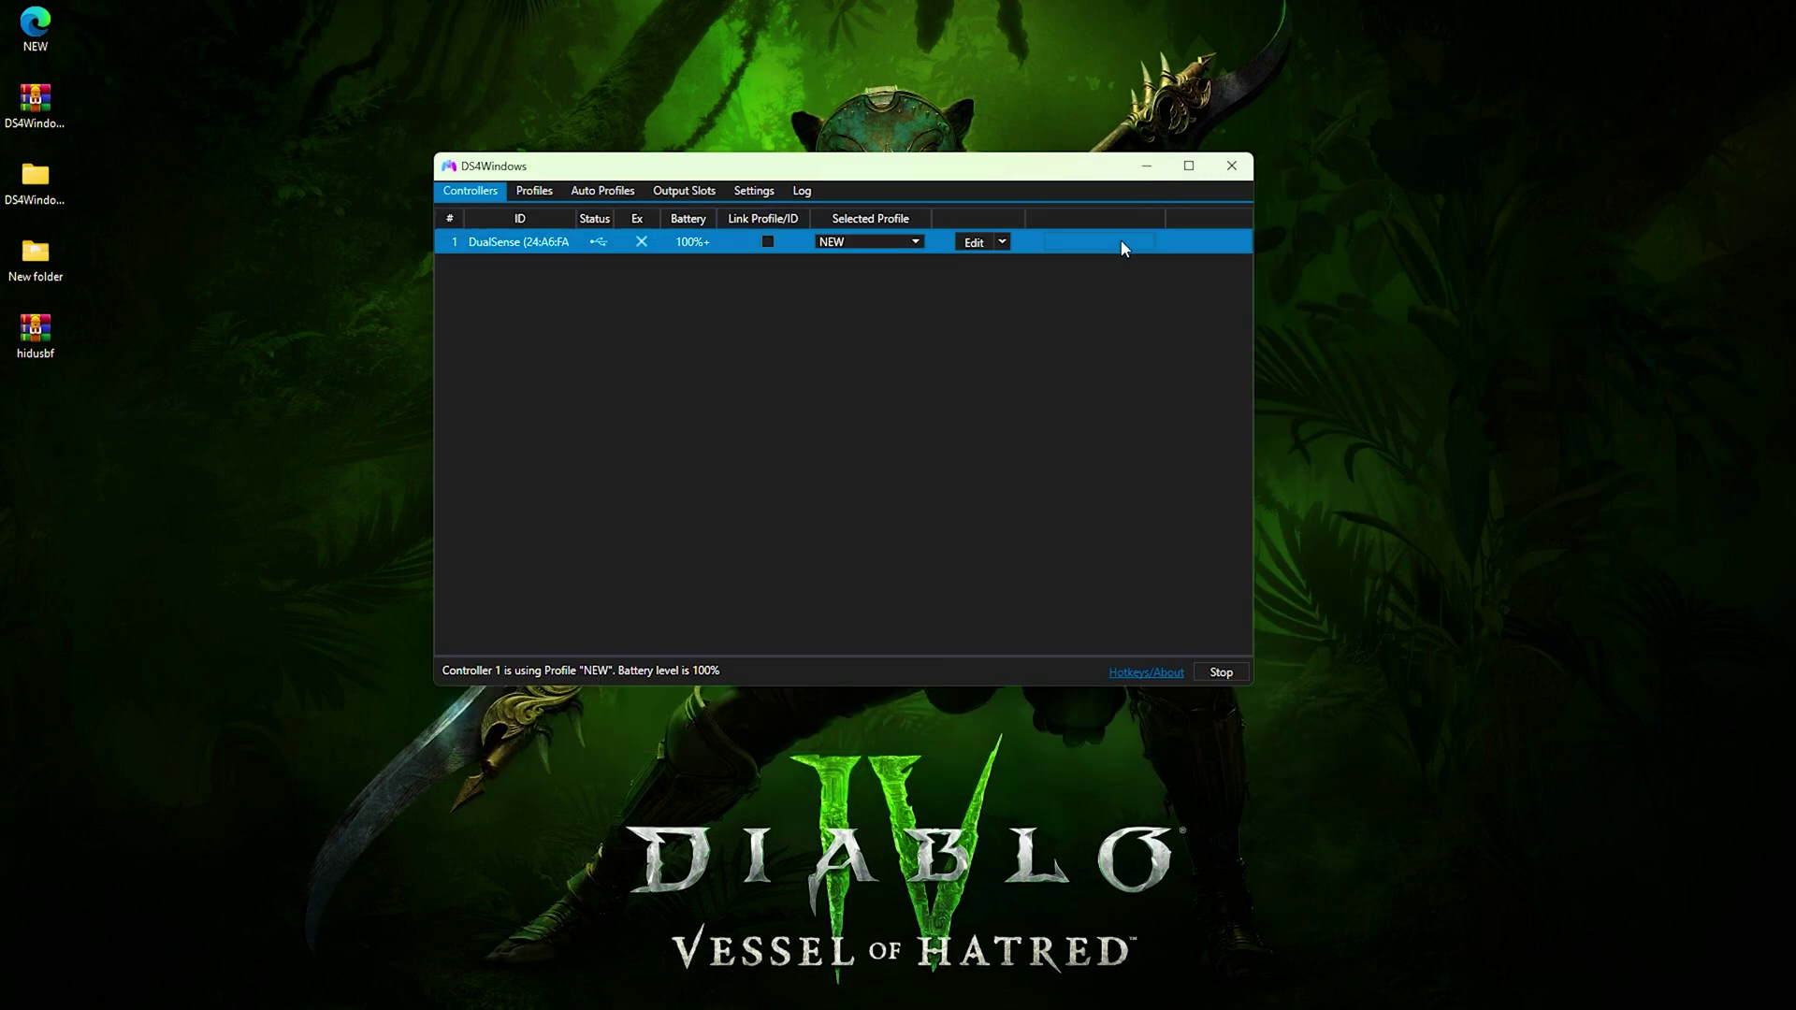